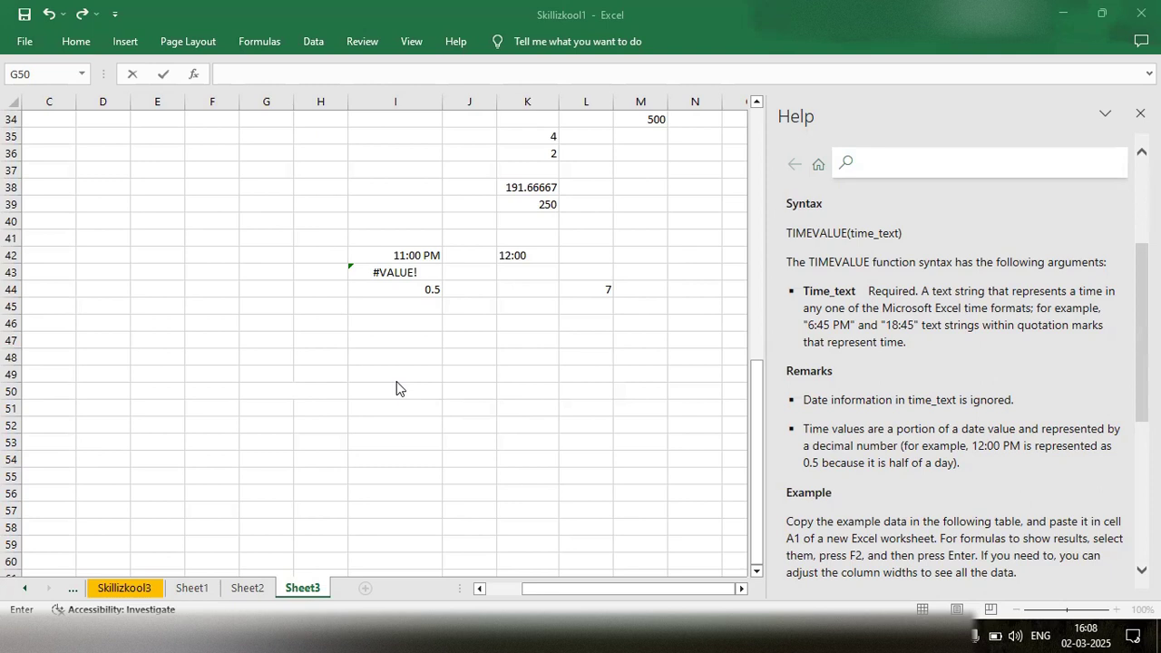
- Enter the heading "Date and Time Function" in cell F49
double_click(220, 375)
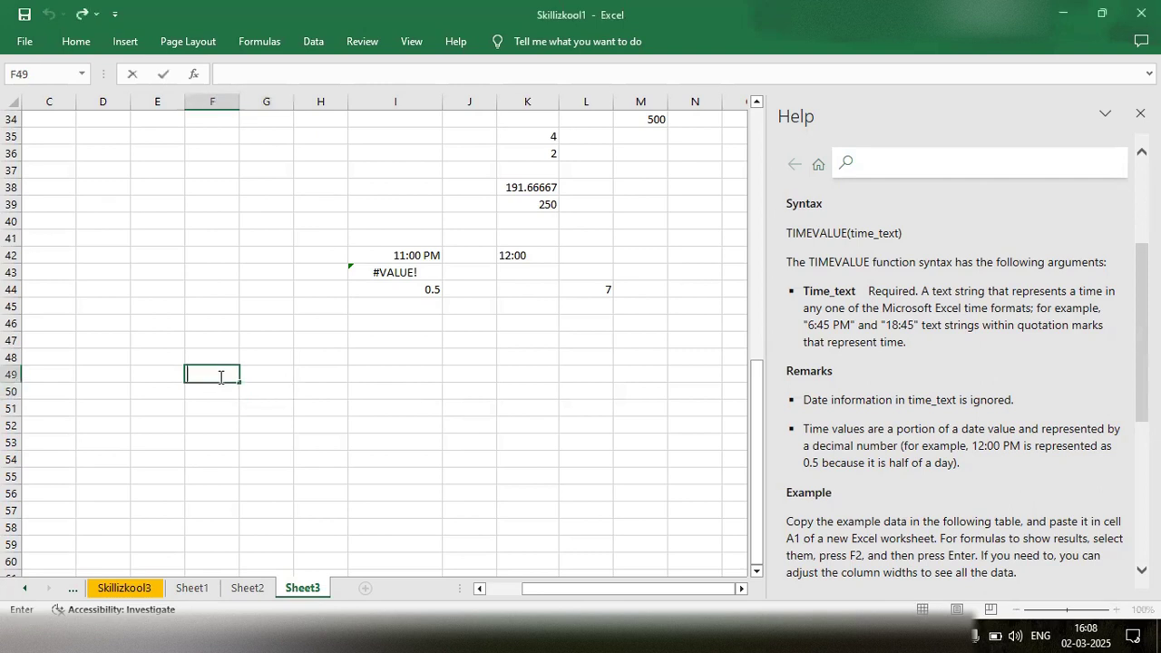
type("Date and Time ")
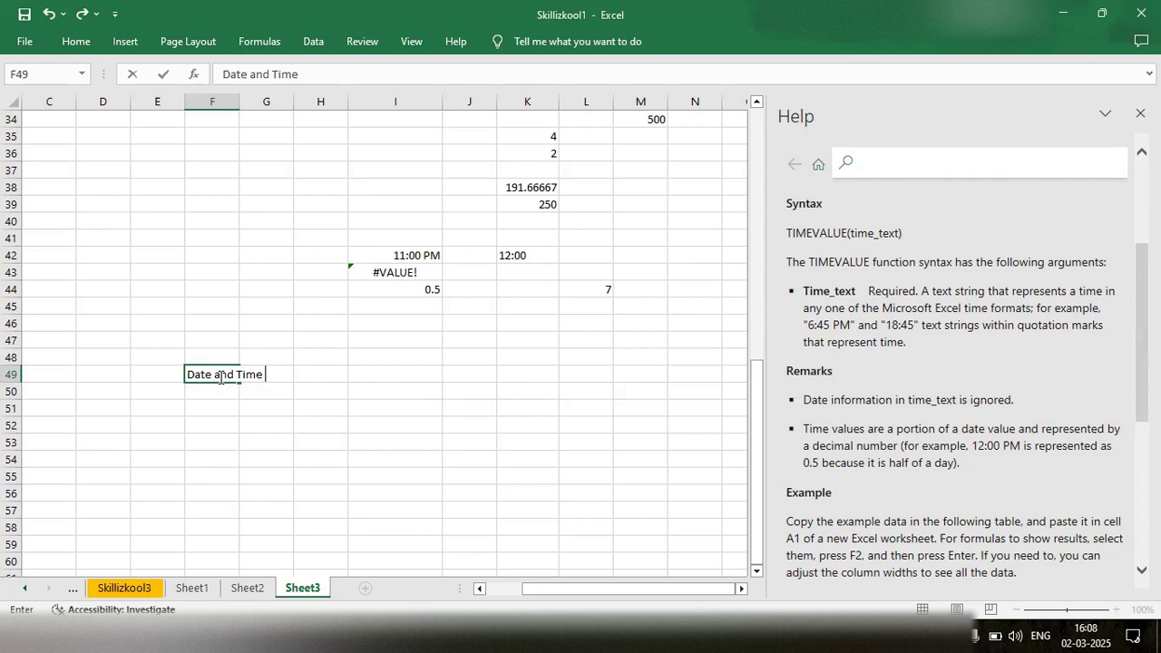
type("Function")
left_click(212, 421)
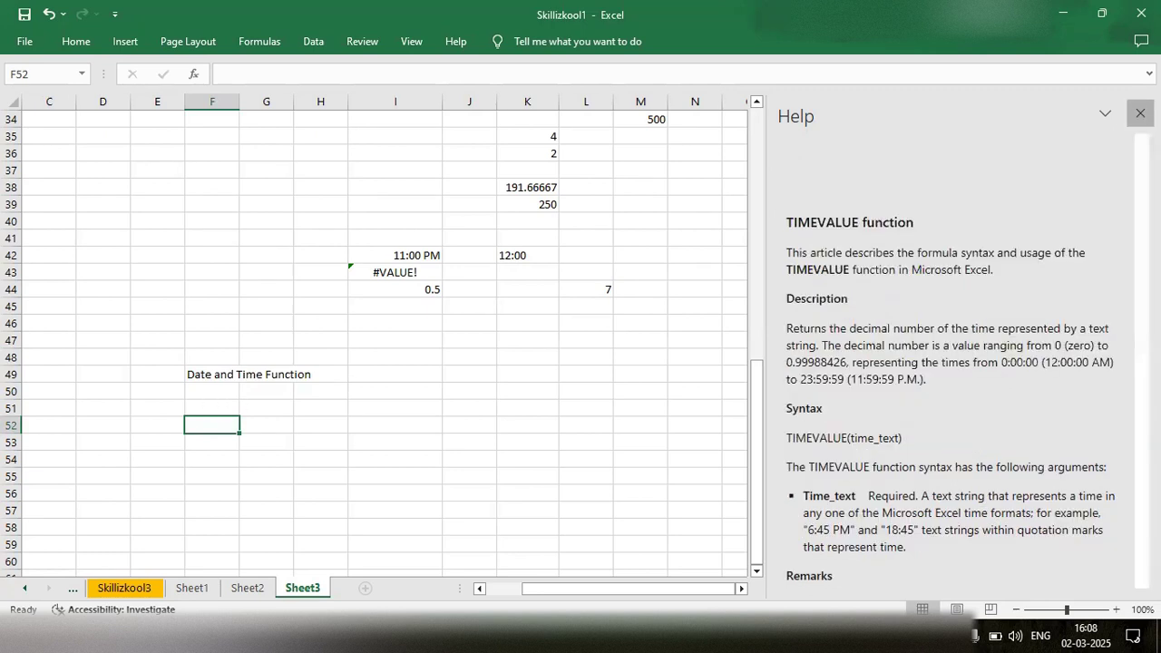
- Close the Help pane and enter the date 02-03-2025 in cell F52
left_click(1140, 113)
type("=")
key("BackSpace")
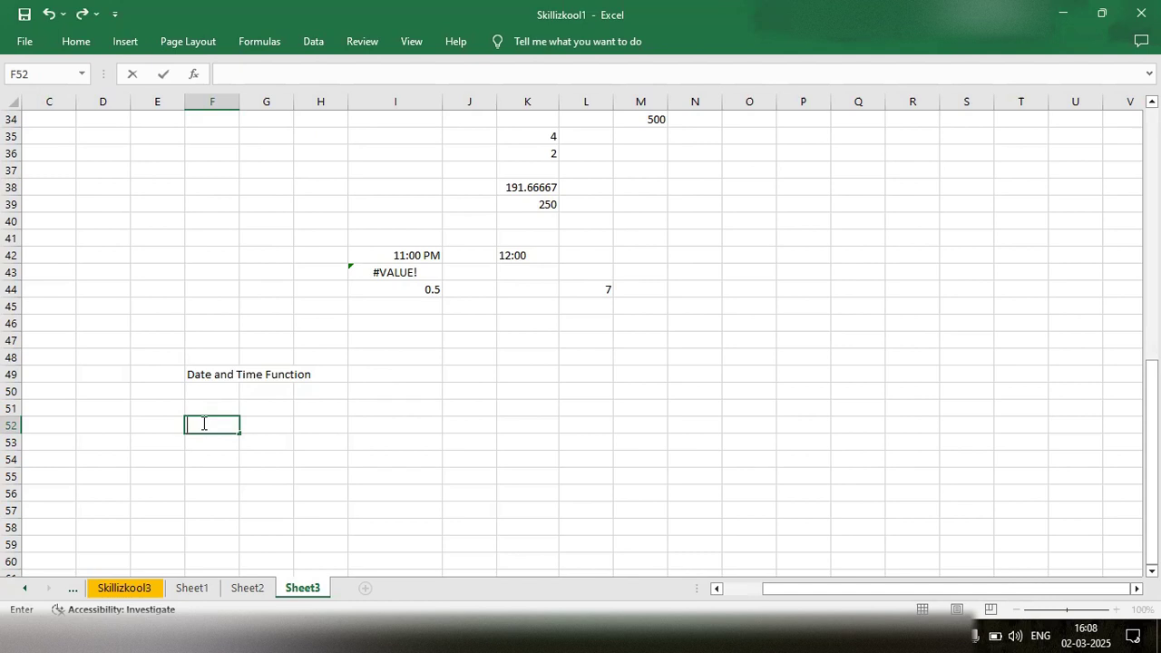
key("F2")
type("02-03-2025")
left_click(213, 461)
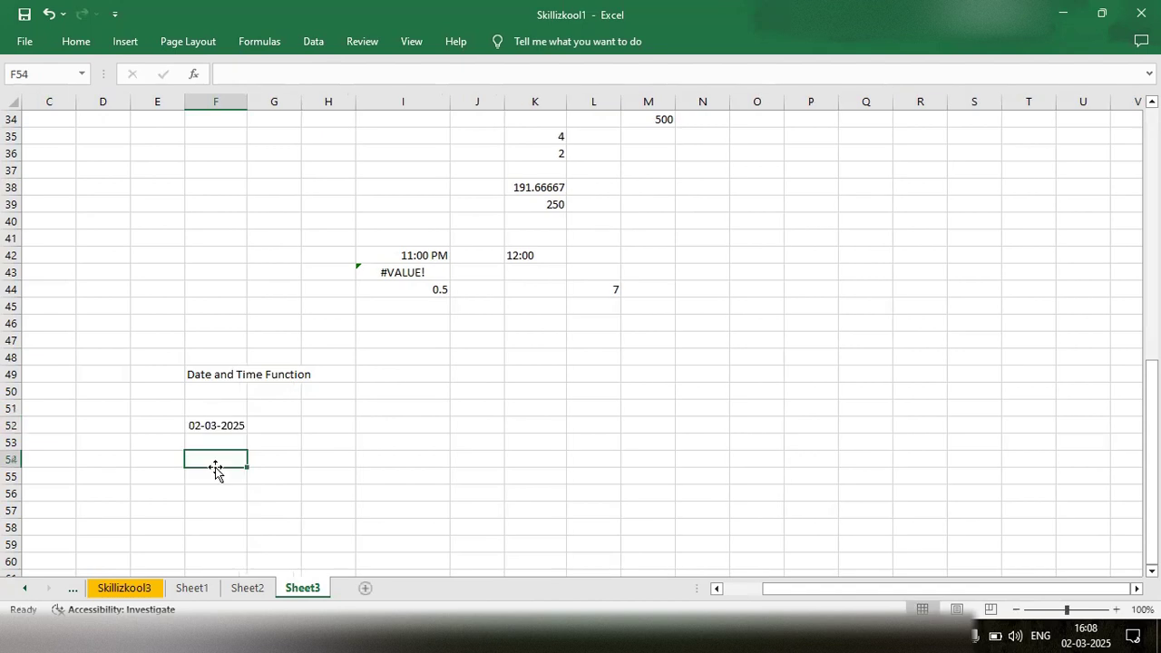
left_click(216, 425)
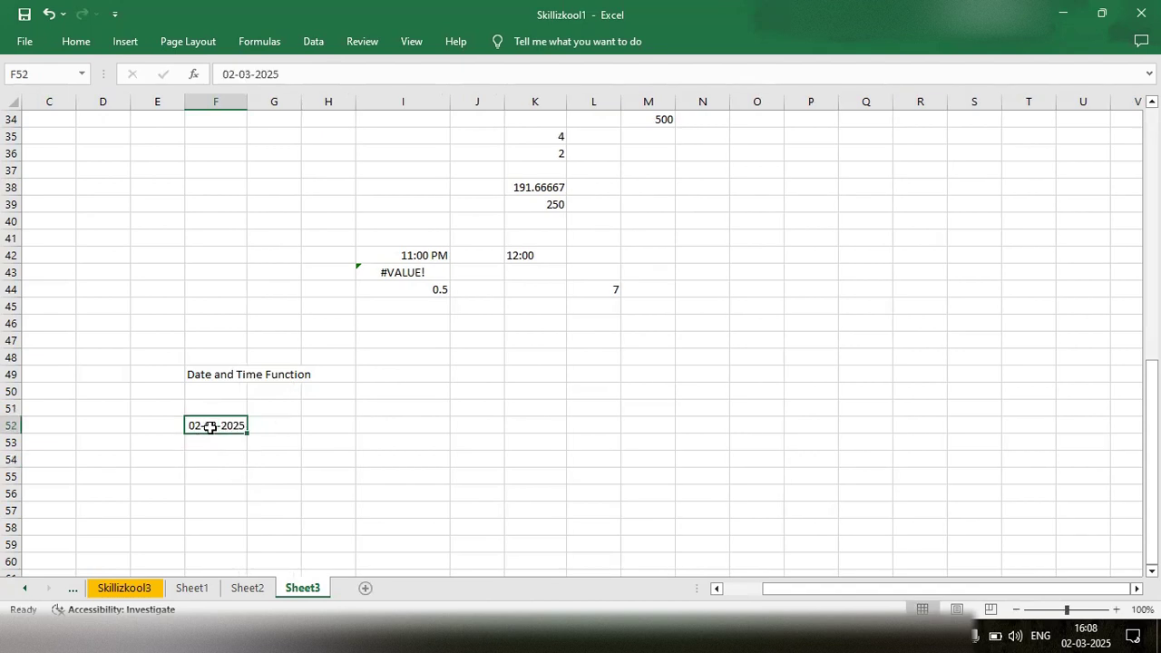
- Enter the formula =TODAY() in cell H52 to return the current date
double_click(312, 424)
type("=Today")
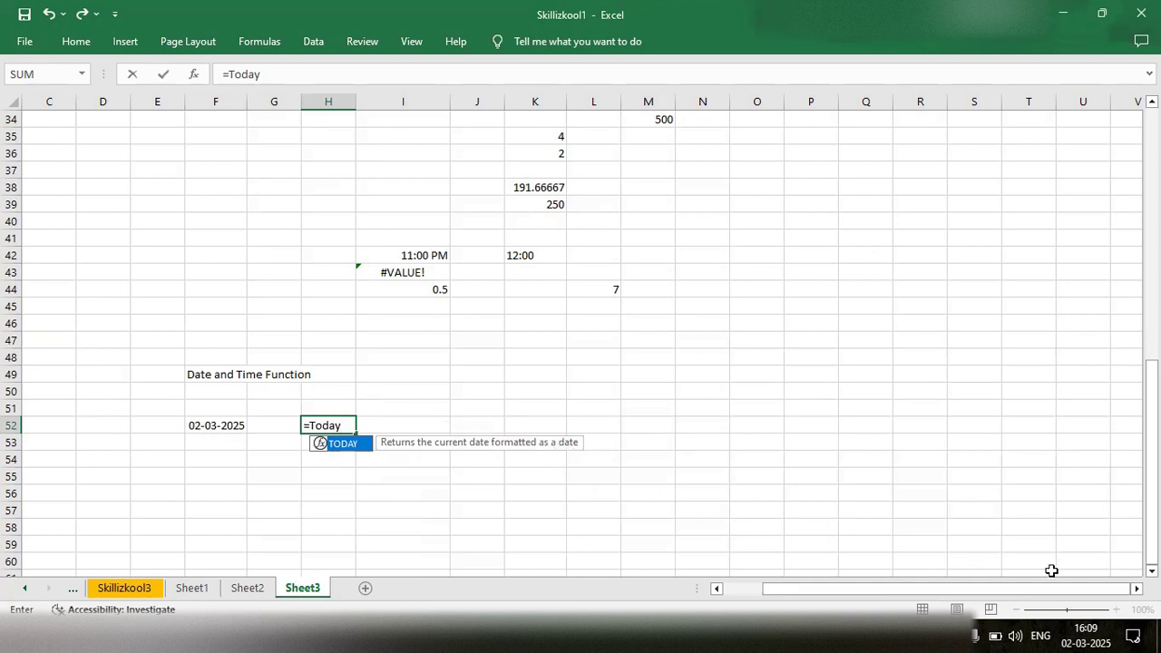
mouse_move(1088, 633)
key("Tab")
type(")")
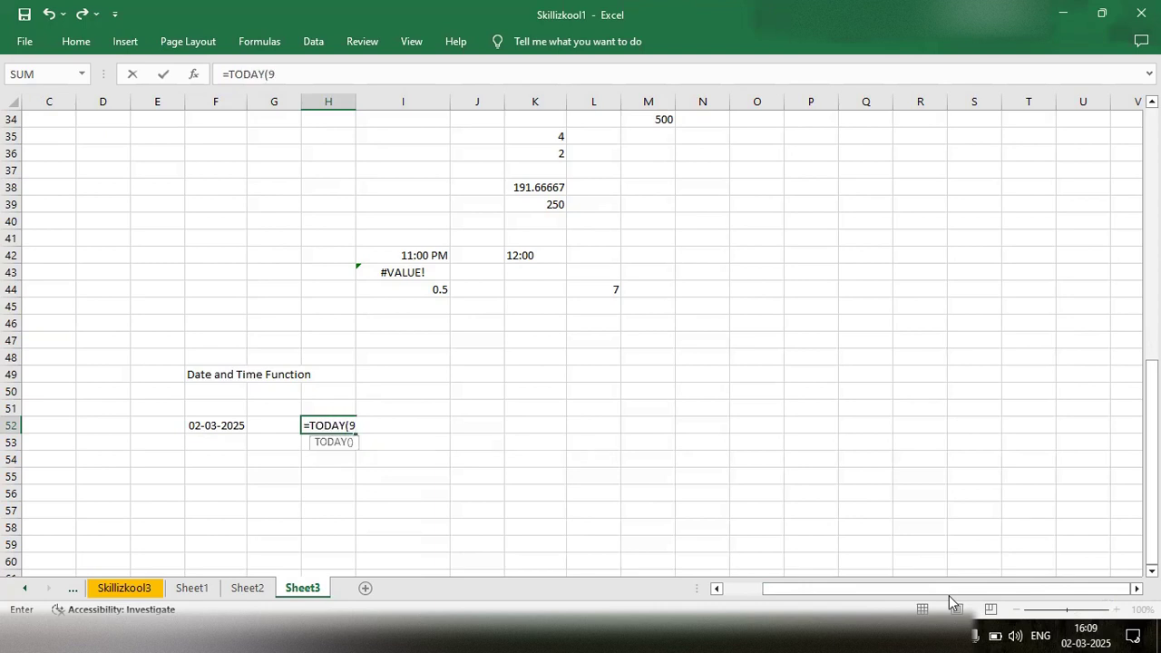
key("Return")
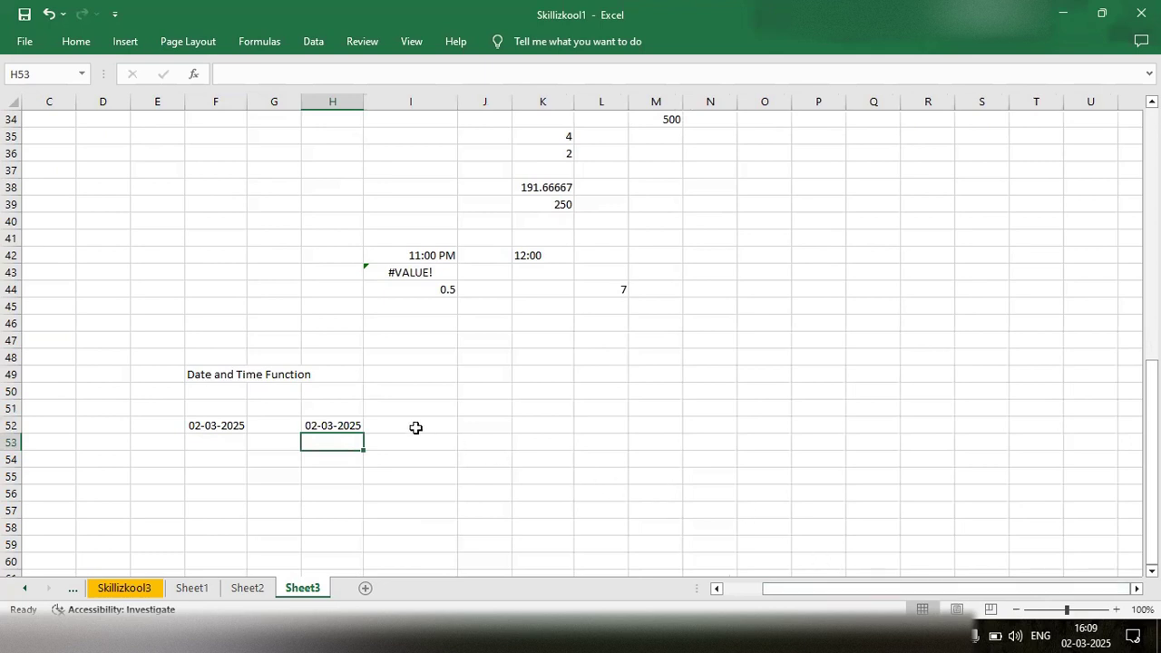
left_click(343, 426)
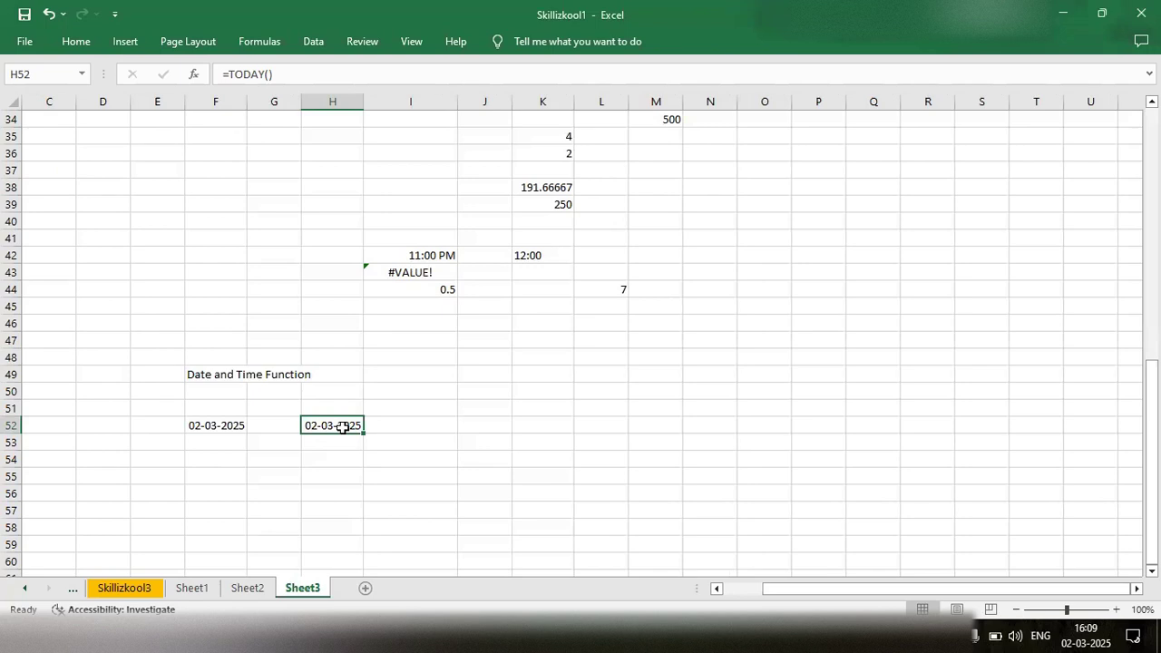
- Start a TODAY formula in cell I52 and read through the function's help article, including its syntax
left_click(402, 432)
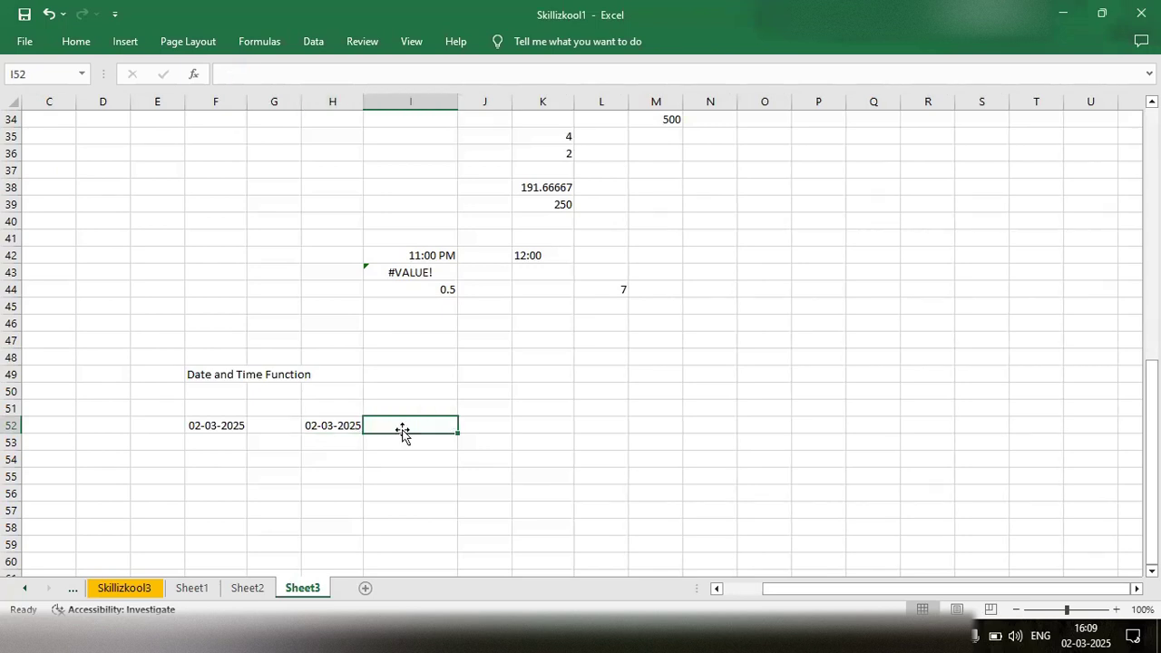
type("=today")
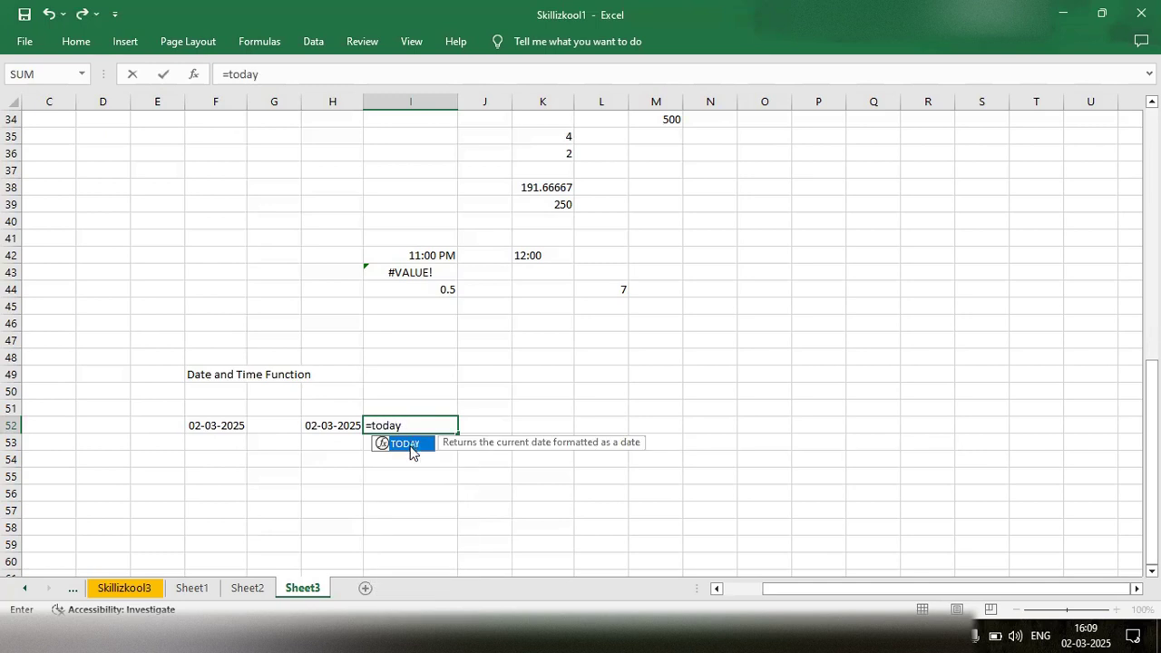
double_click(410, 447)
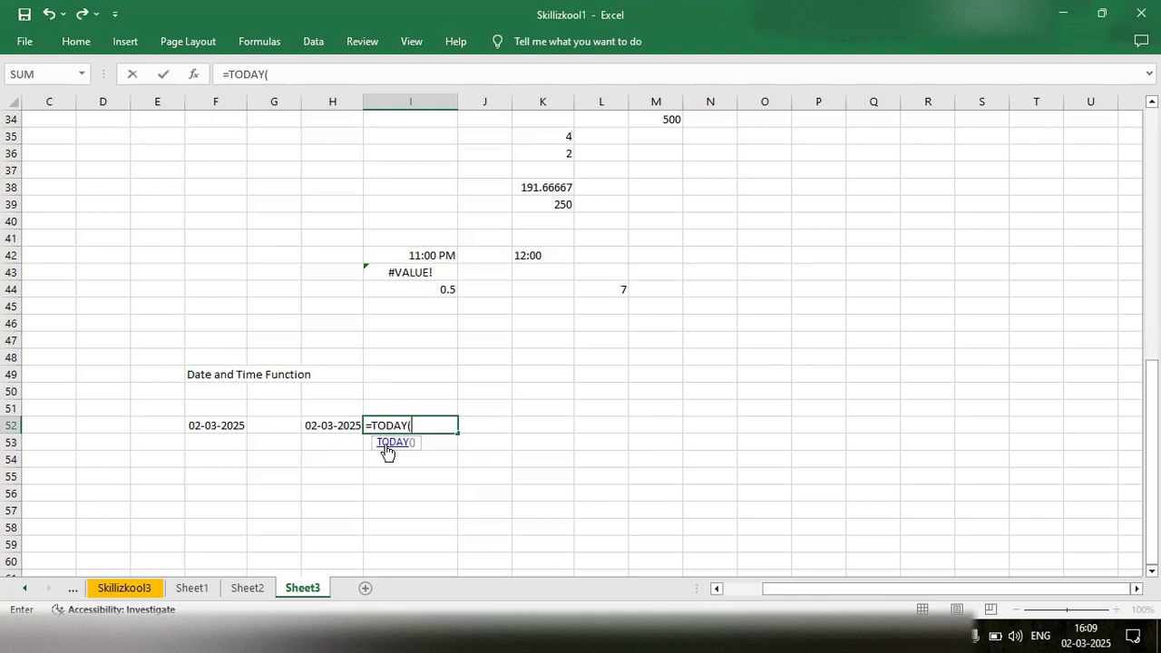
left_click(384, 449)
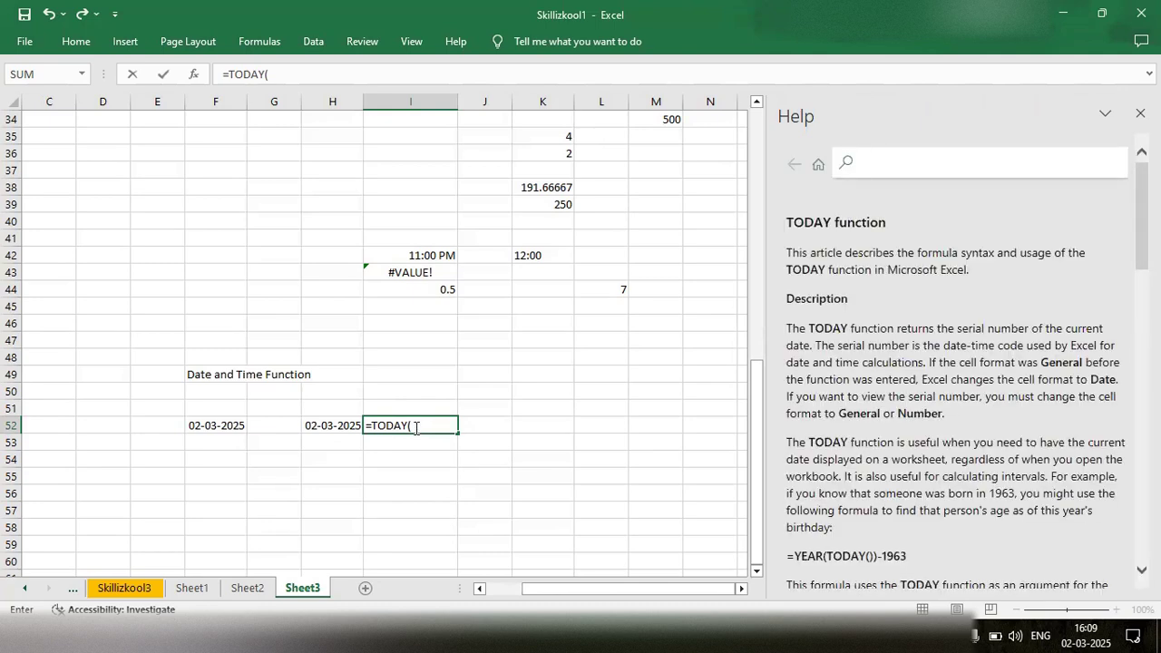
scroll(878, 418, "down", 5)
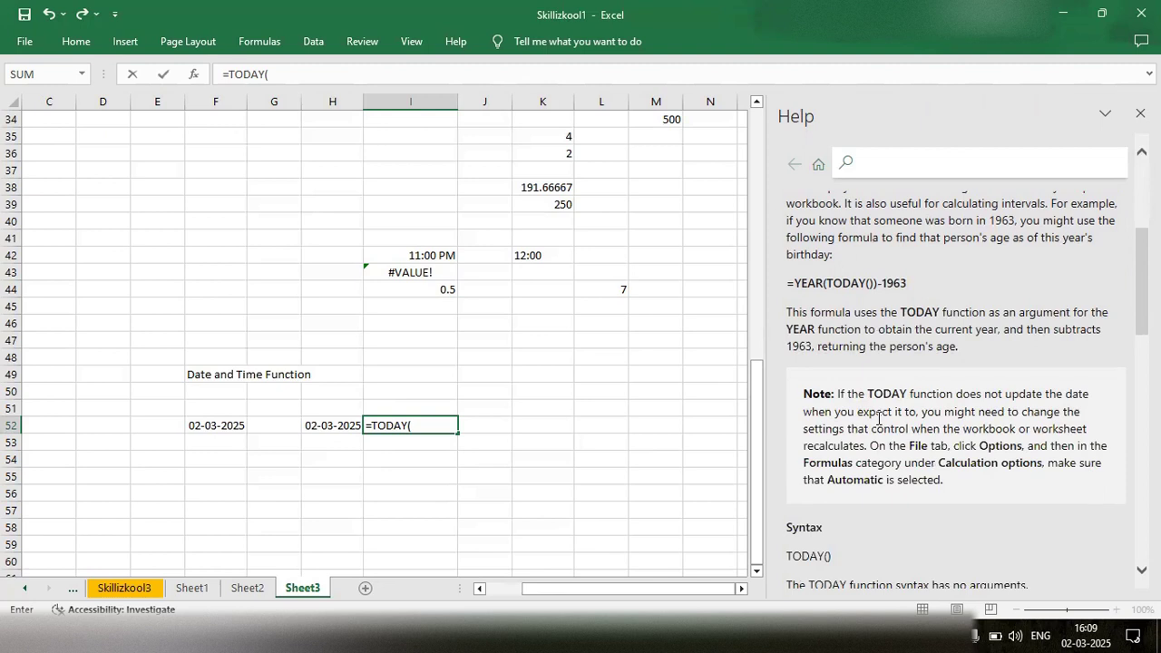
scroll(878, 418, "down", 2)
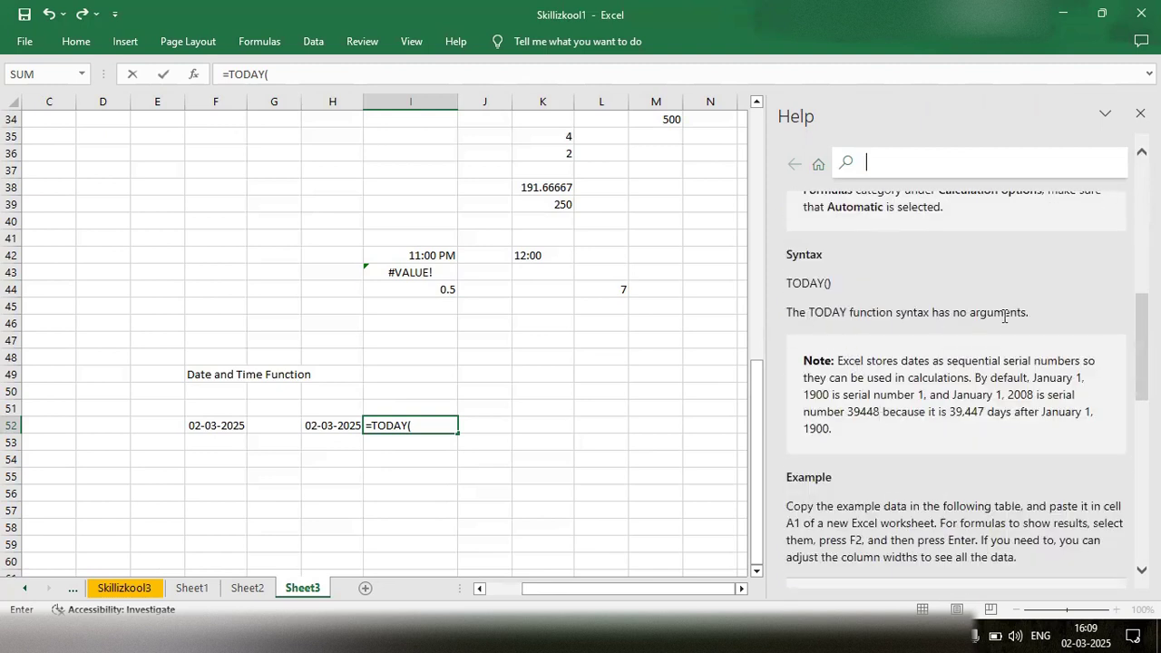
scroll(1004, 319, "up", 7)
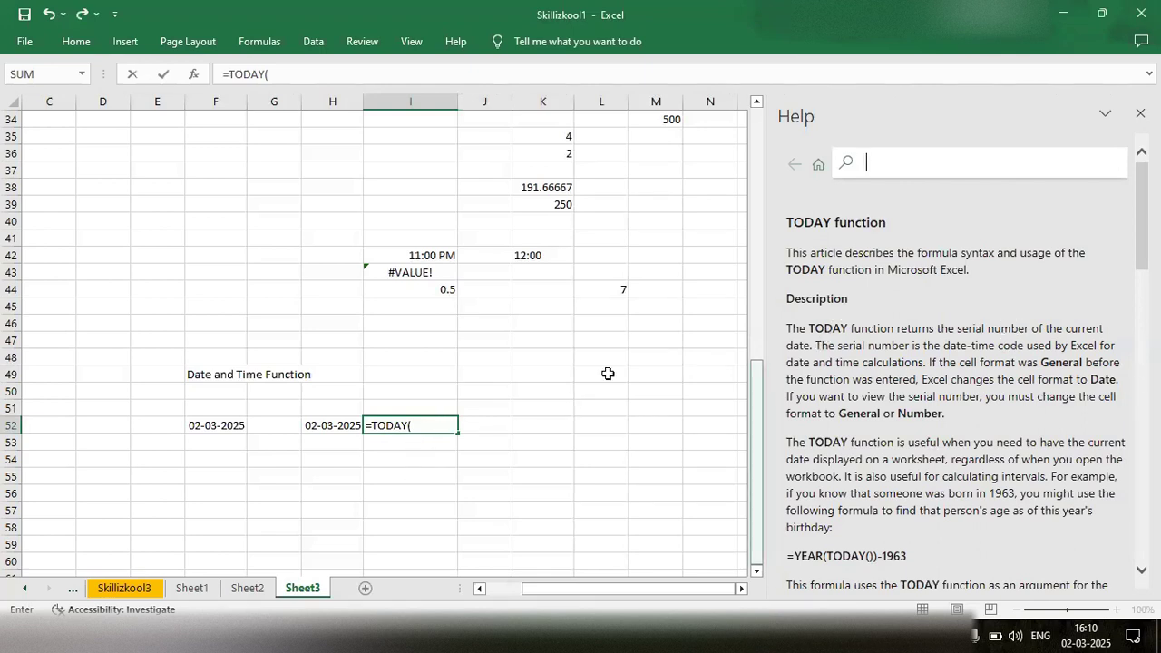
- Complete the formula in cell I52 as =TODAY() and check it in the cell
left_click(425, 419)
type(")")
key("Return")
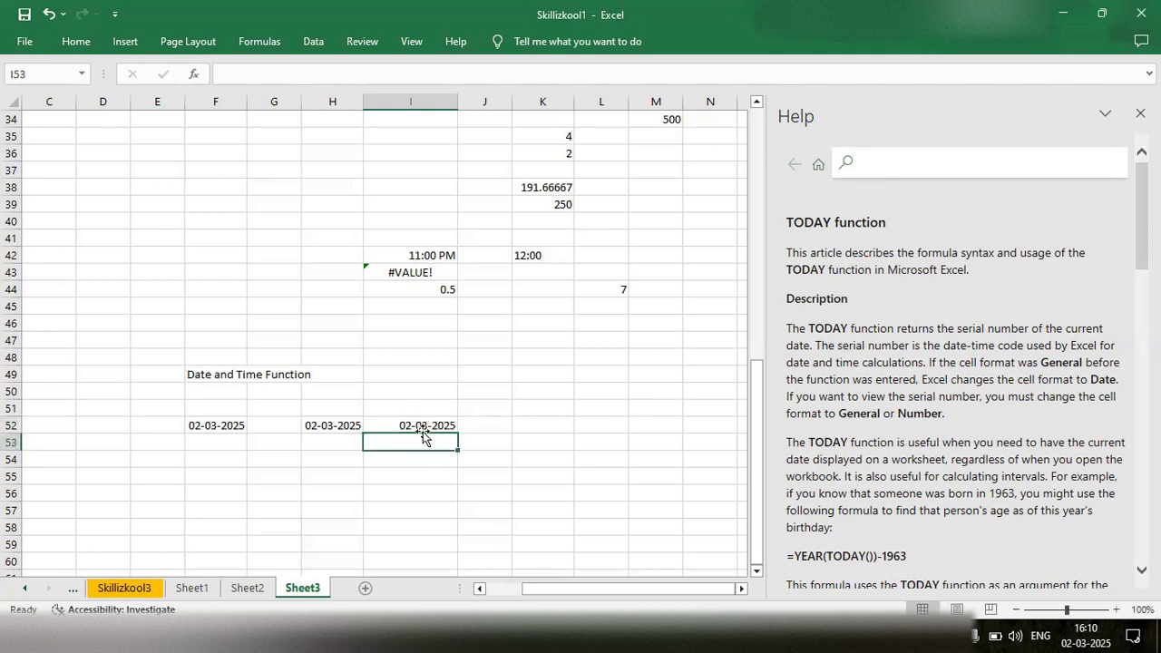
double_click(422, 424)
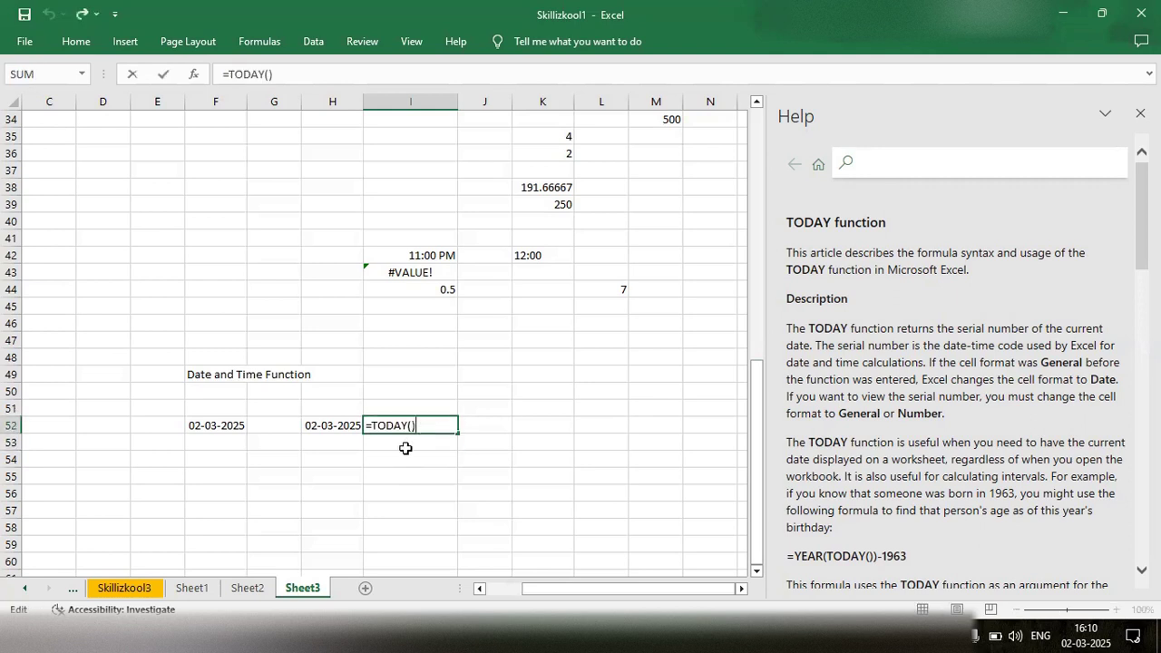
key("Return")
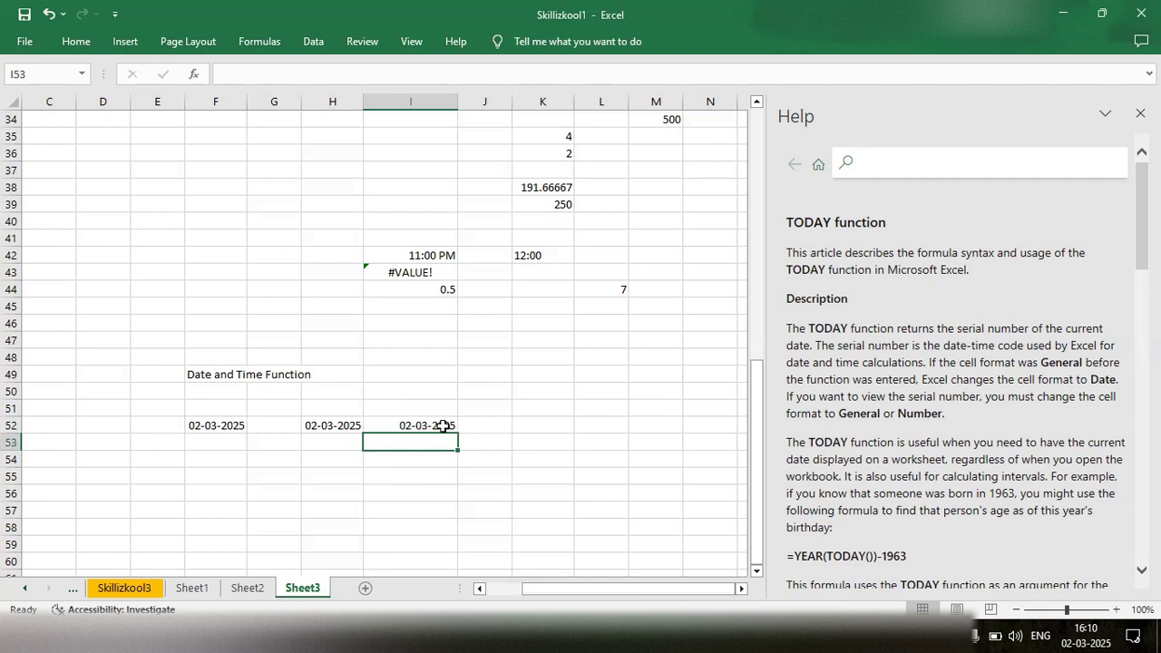
- Format the TODAY result in cell I52 as Number with no decimal places to show its serial number
left_click(419, 423)
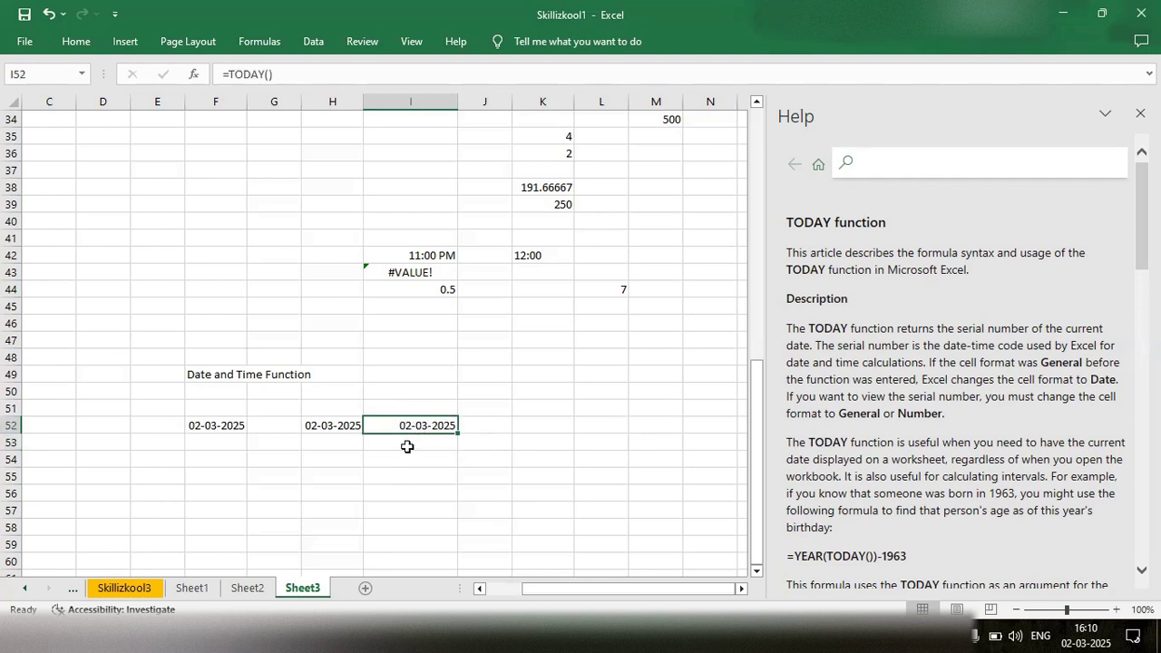
left_click(407, 446)
left_click(407, 425)
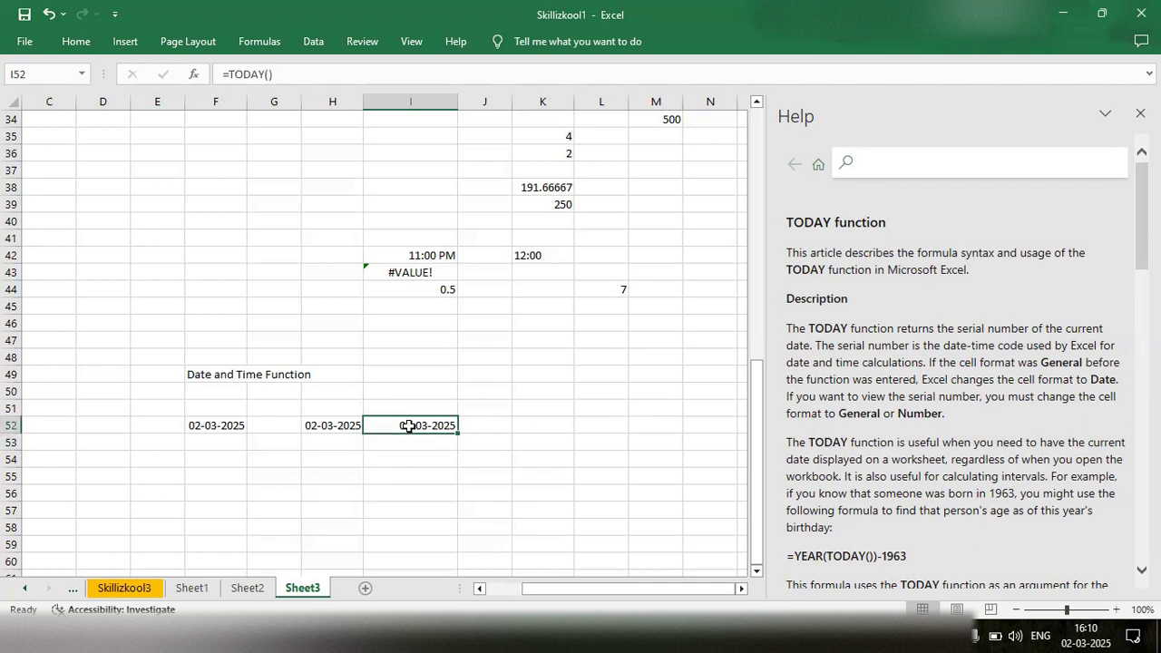
left_click(74, 41)
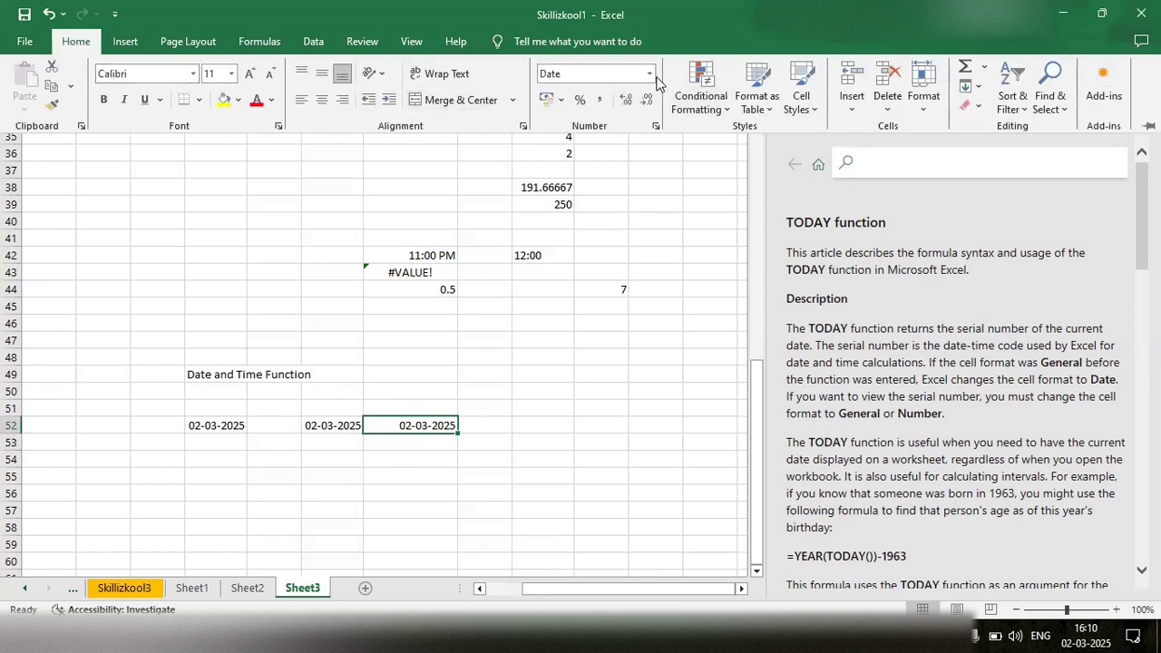
left_click(651, 80)
left_click(581, 137)
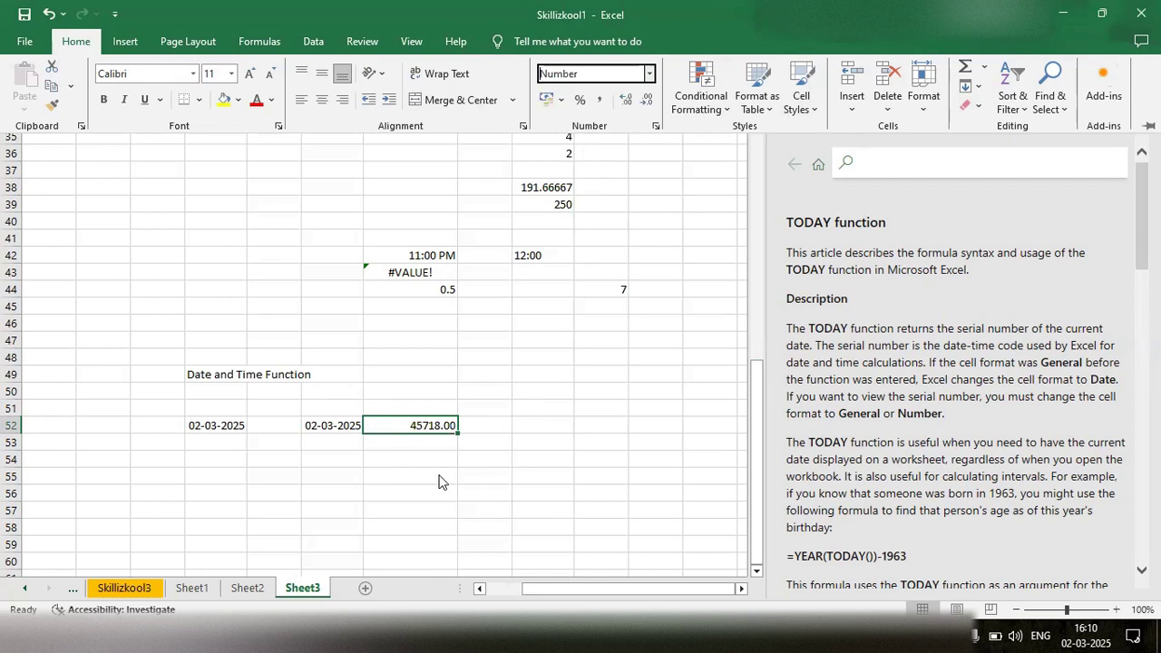
left_click(647, 101)
left_click(648, 102)
left_click(419, 445)
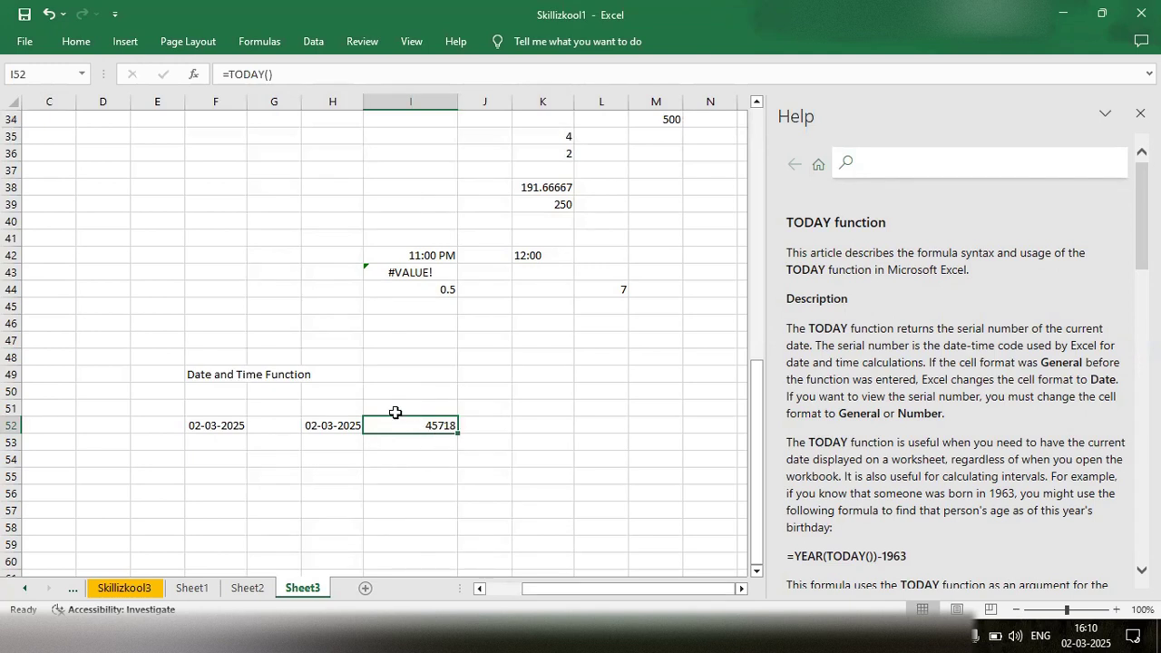
- Enter the date 1/1/1900 in cell J50 as the reference start of the serial numbers
double_click(486, 392)
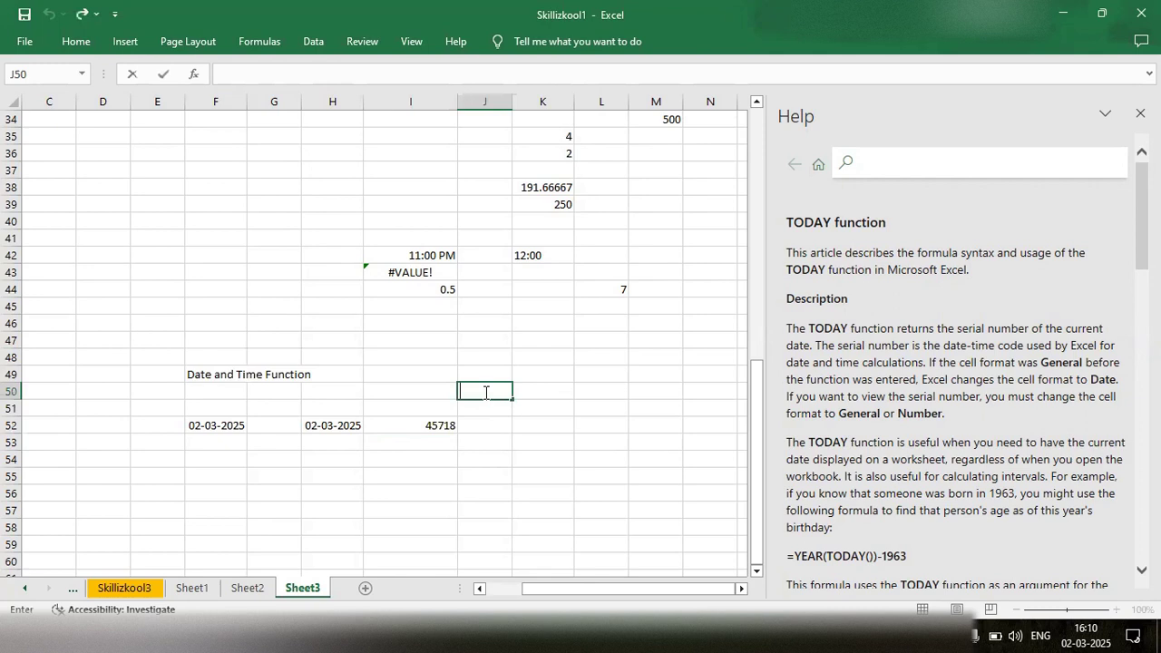
type("1/1/1900")
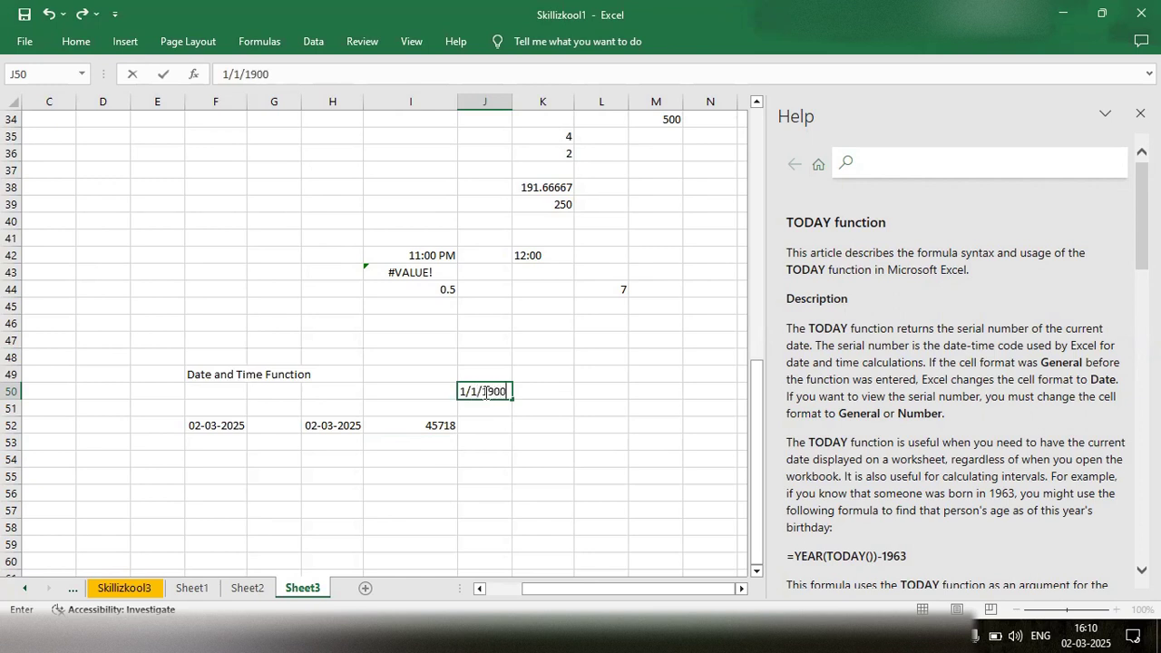
left_click(487, 412)
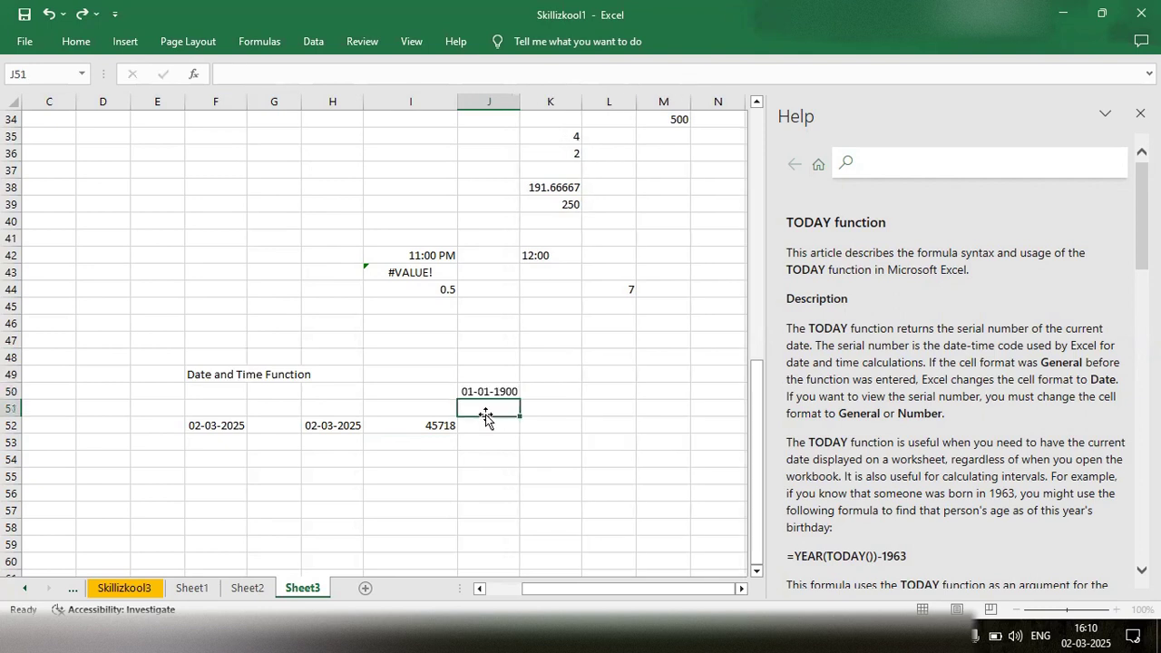
left_click(434, 429)
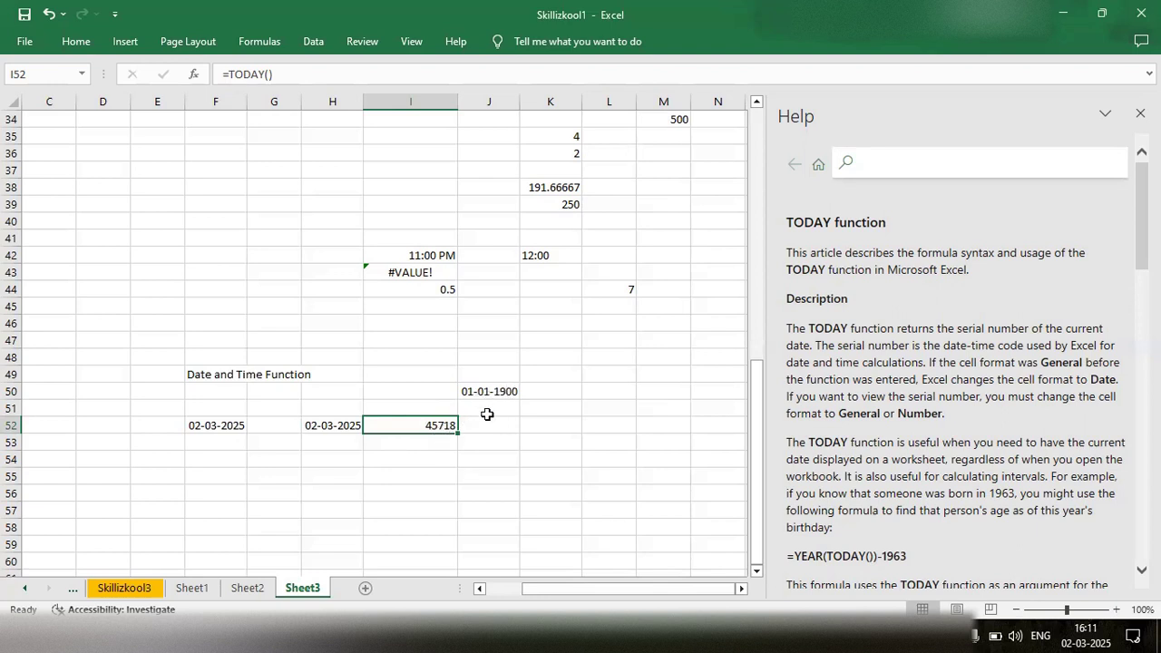
double_click(424, 449)
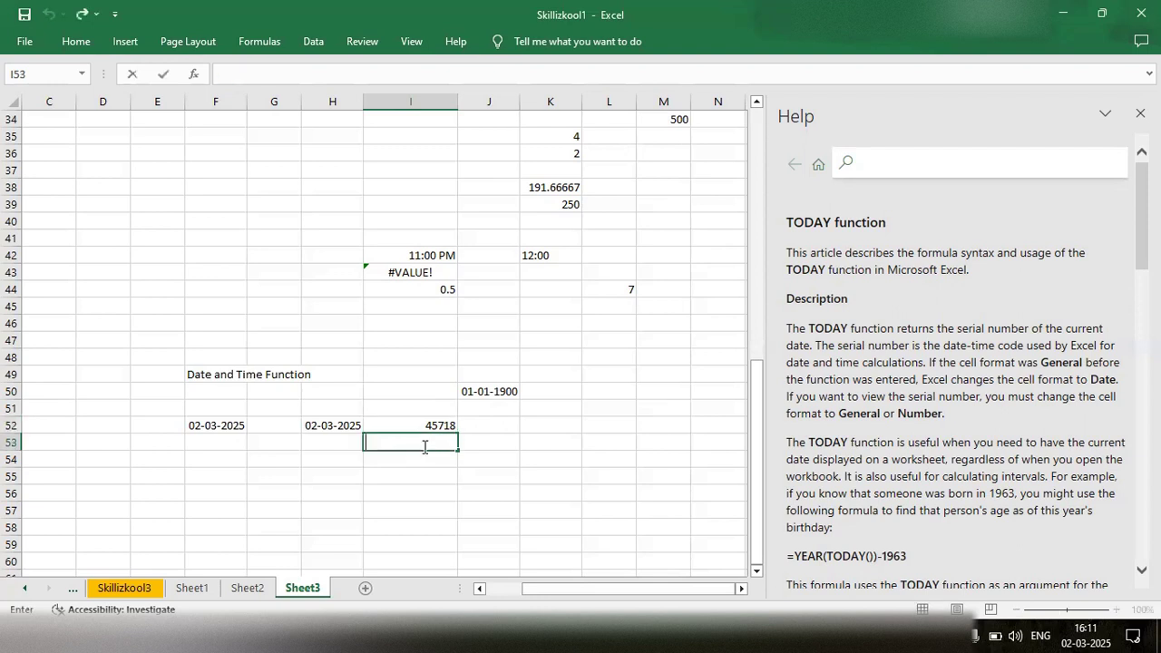
type("=yes")
key("BackSpace")
key("BackSpace")
key("BackSpace")
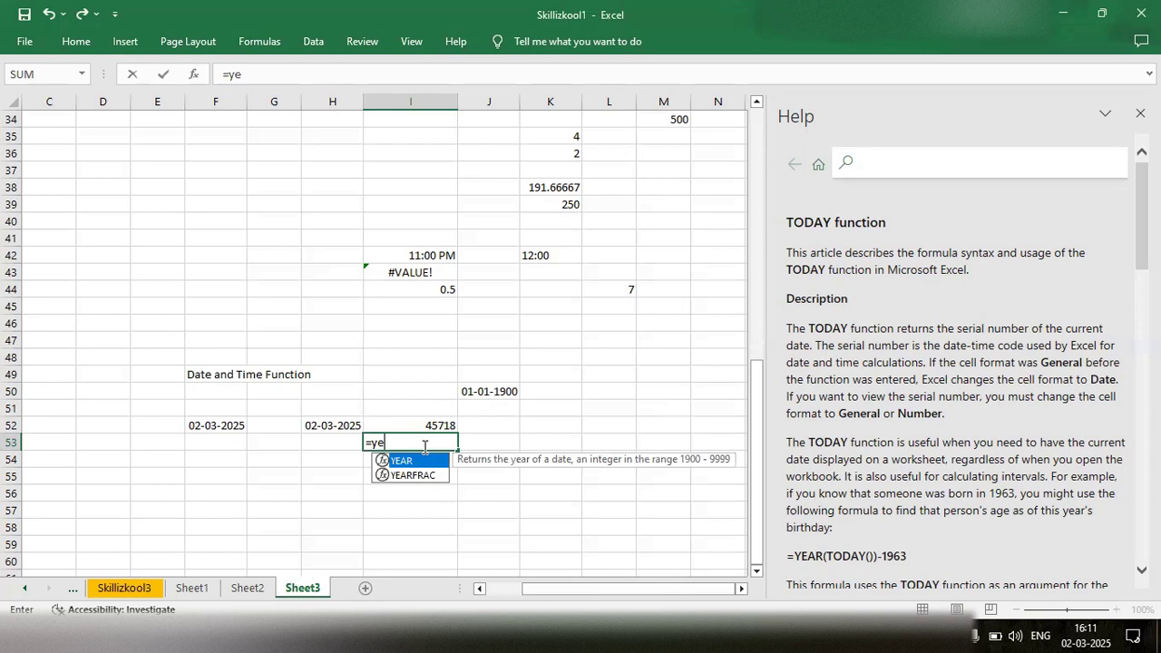
key("BackSpace")
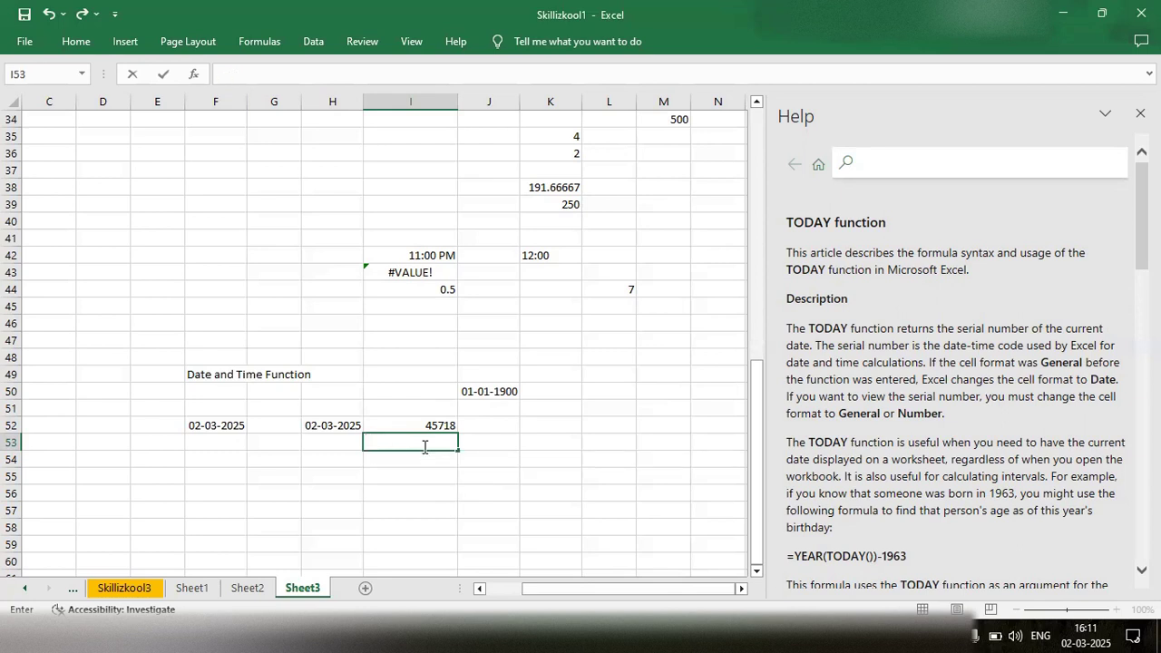
- Enter the date 01-03-2025 in cell I53, below the serial number of today's date
type("01-03-2025")
key("Return")
- Apply the Number format to the date in cell I53 to show its serial number
left_click(405, 442)
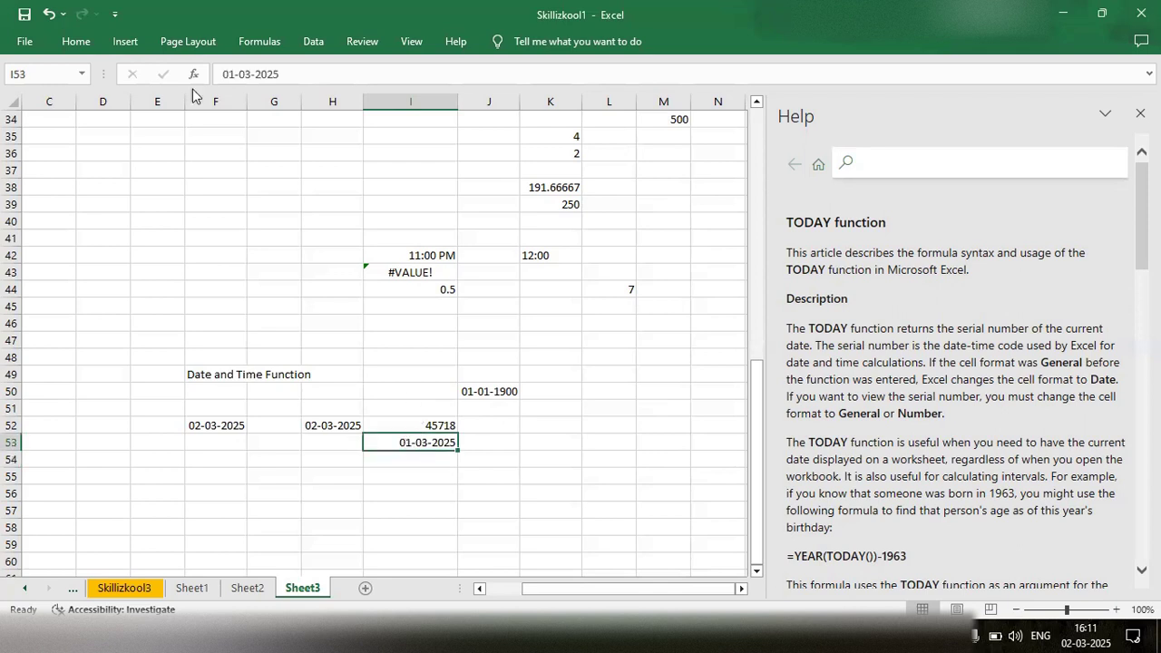
left_click(73, 42)
left_click(650, 75)
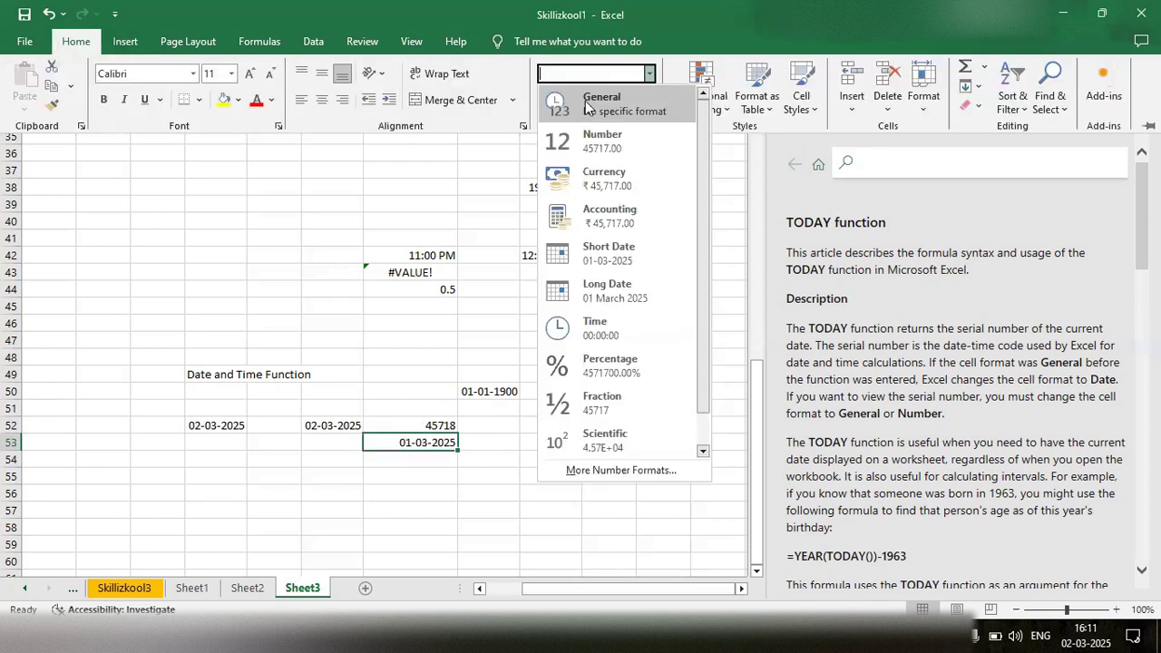
left_click(590, 146)
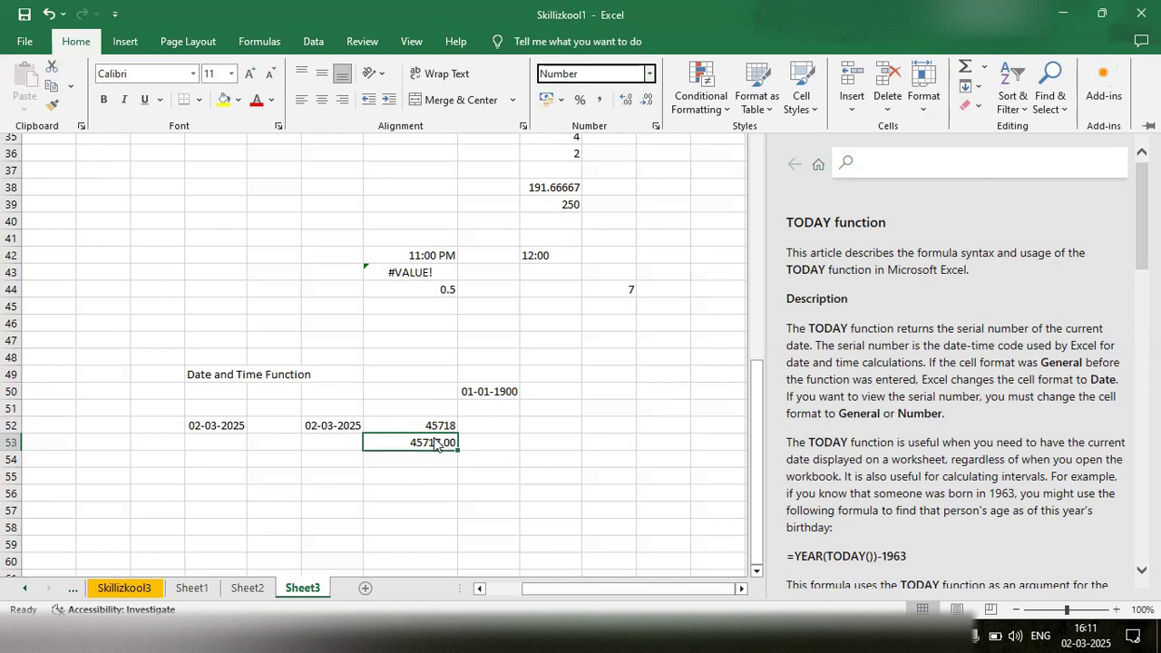
- Enter the formula =DATE(2025,03,02) in cell H55 to build a date from year, month and day
left_click(336, 477)
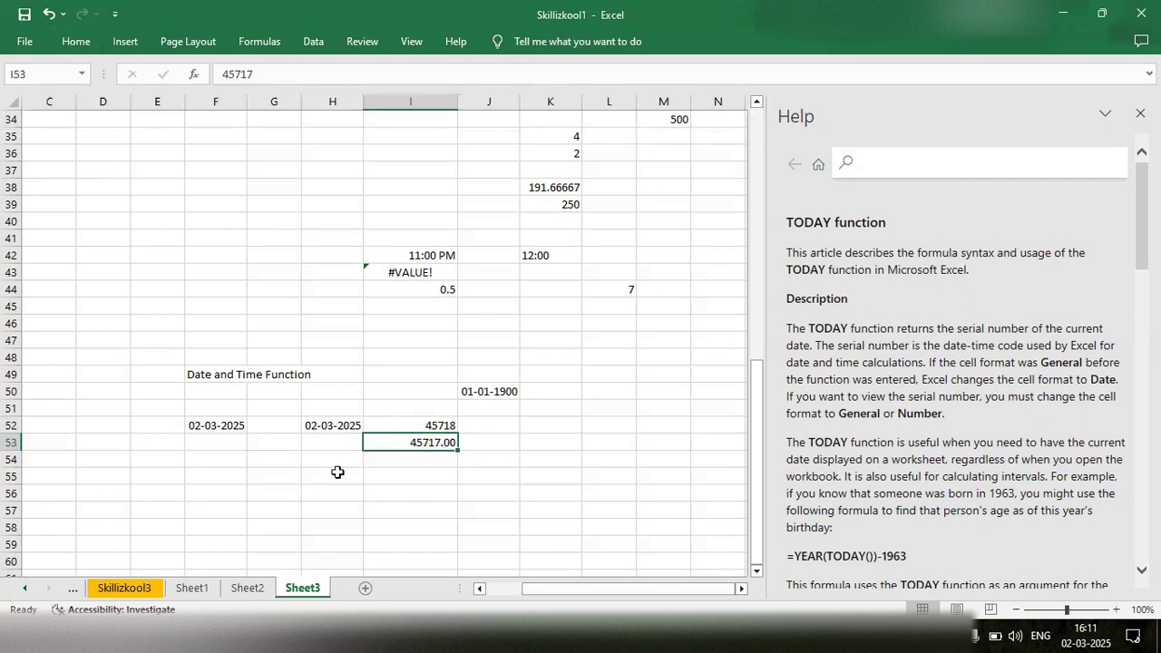
left_click(332, 474)
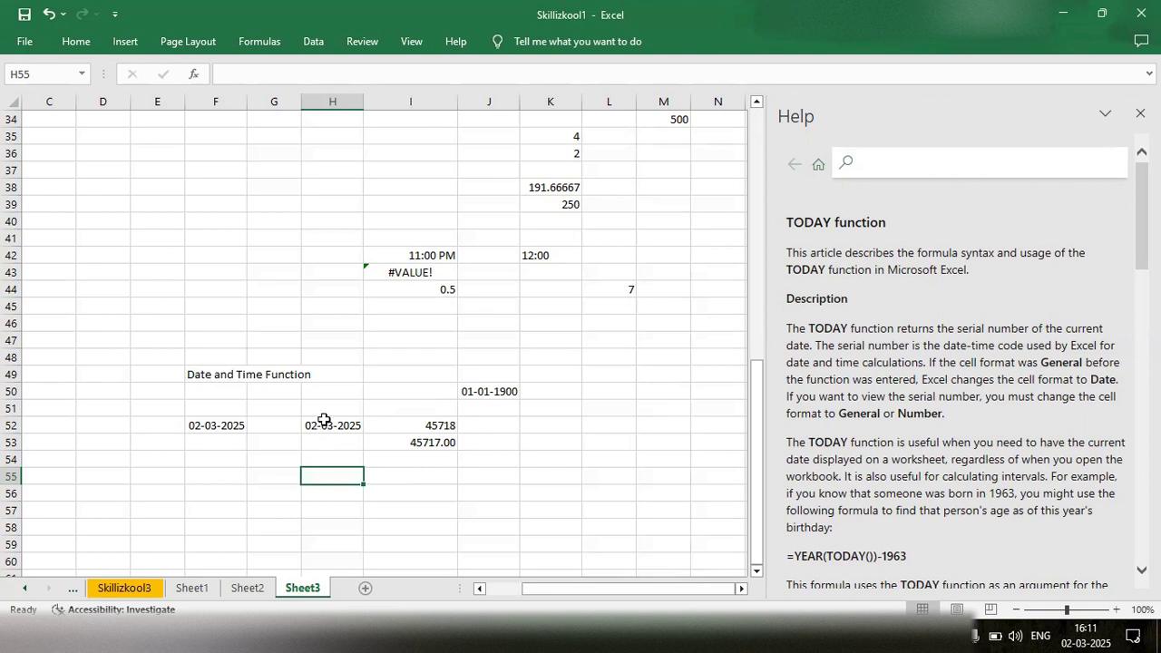
double_click(325, 474)
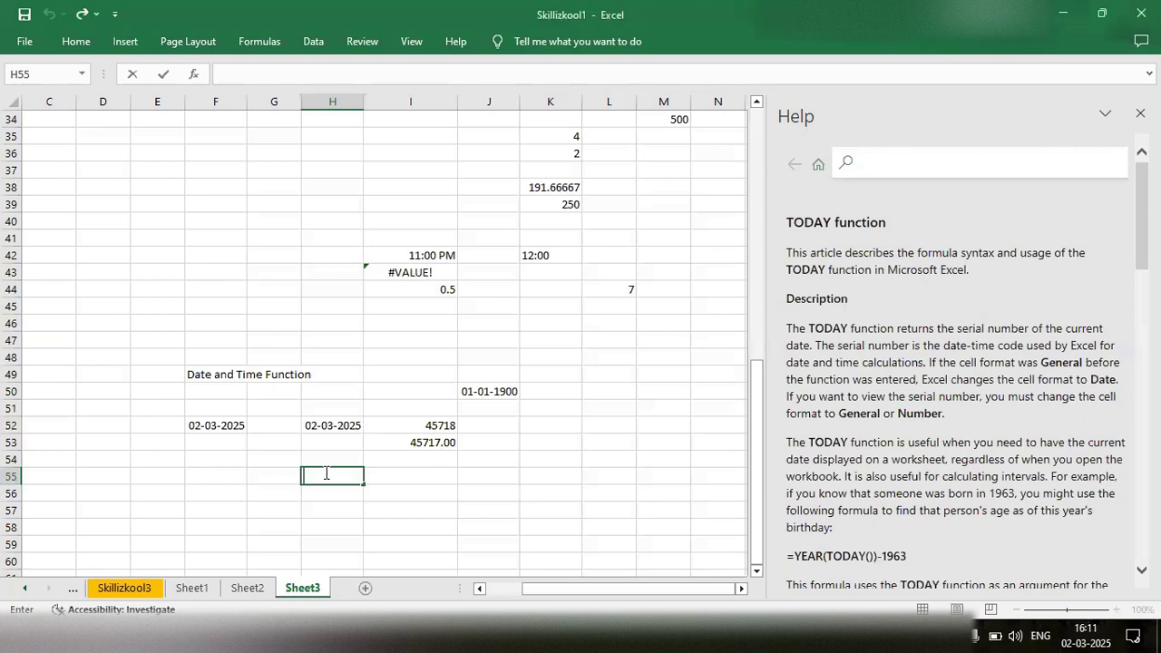
type("=Date")
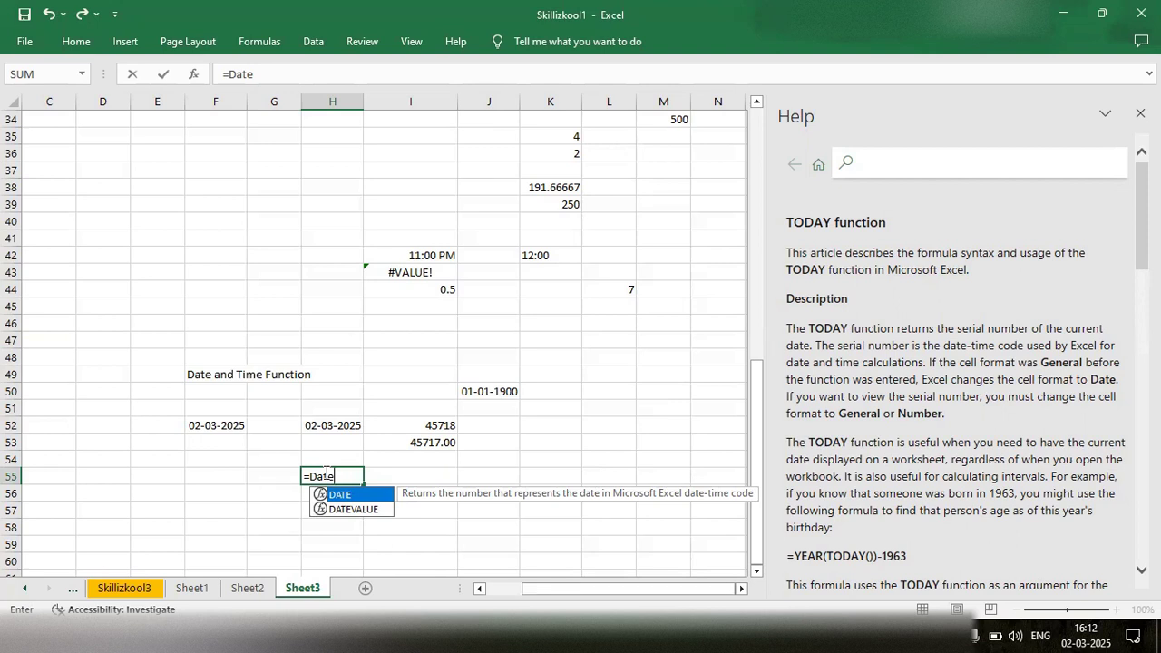
key("Tab")
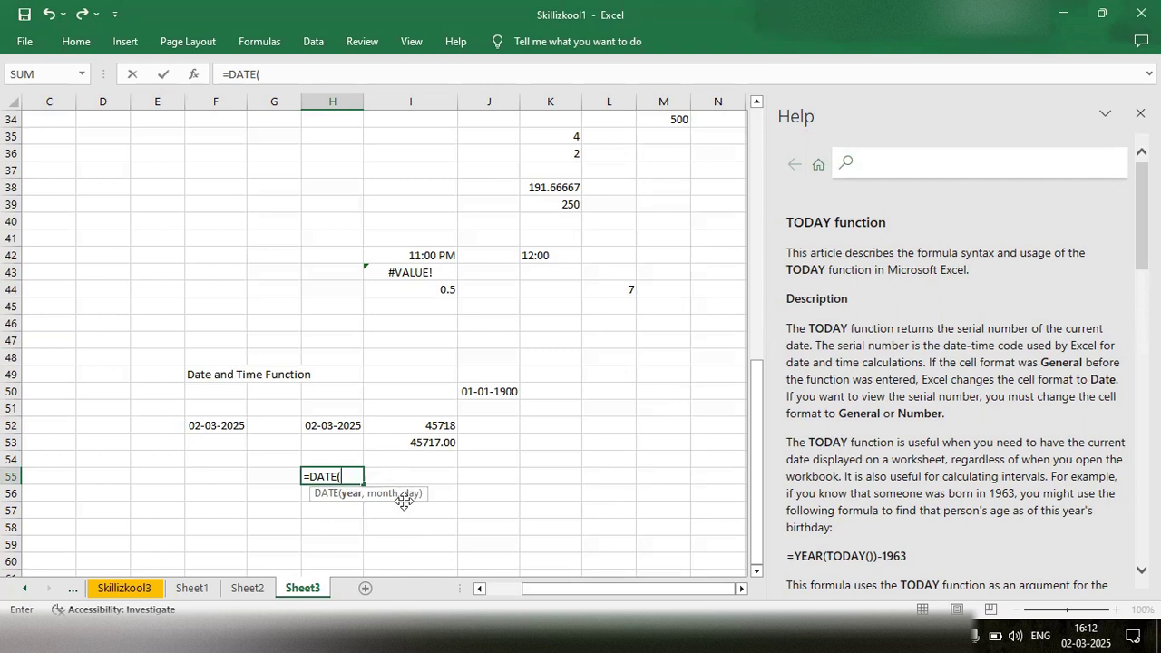
type("2025,")
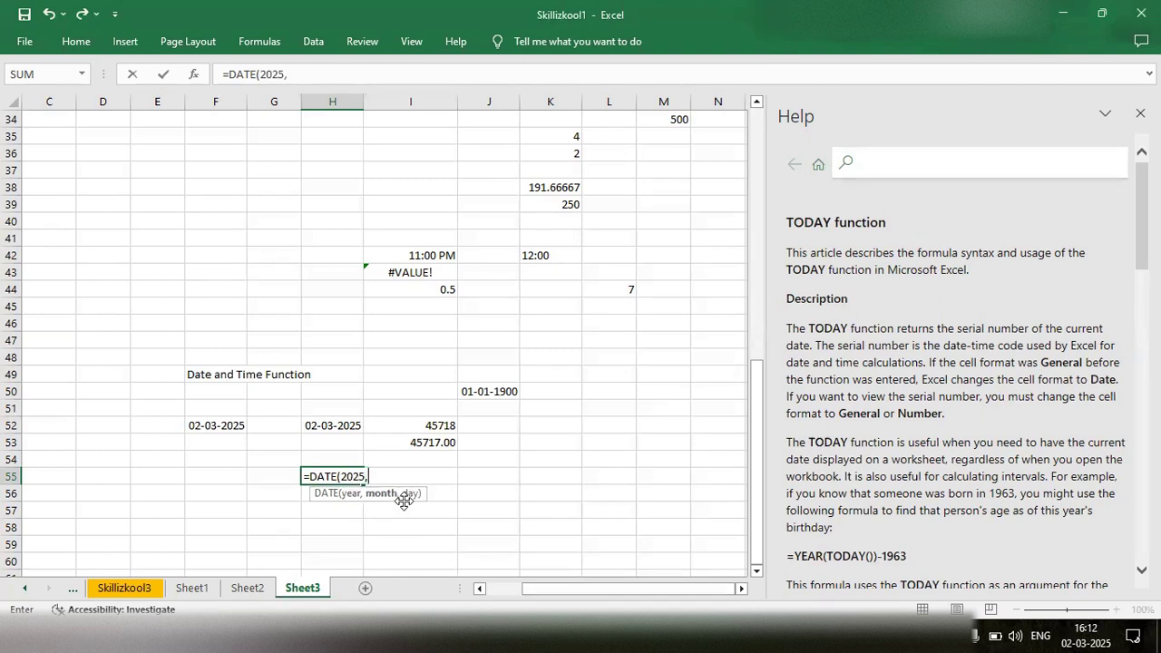
type("03,02)")
key("Return")
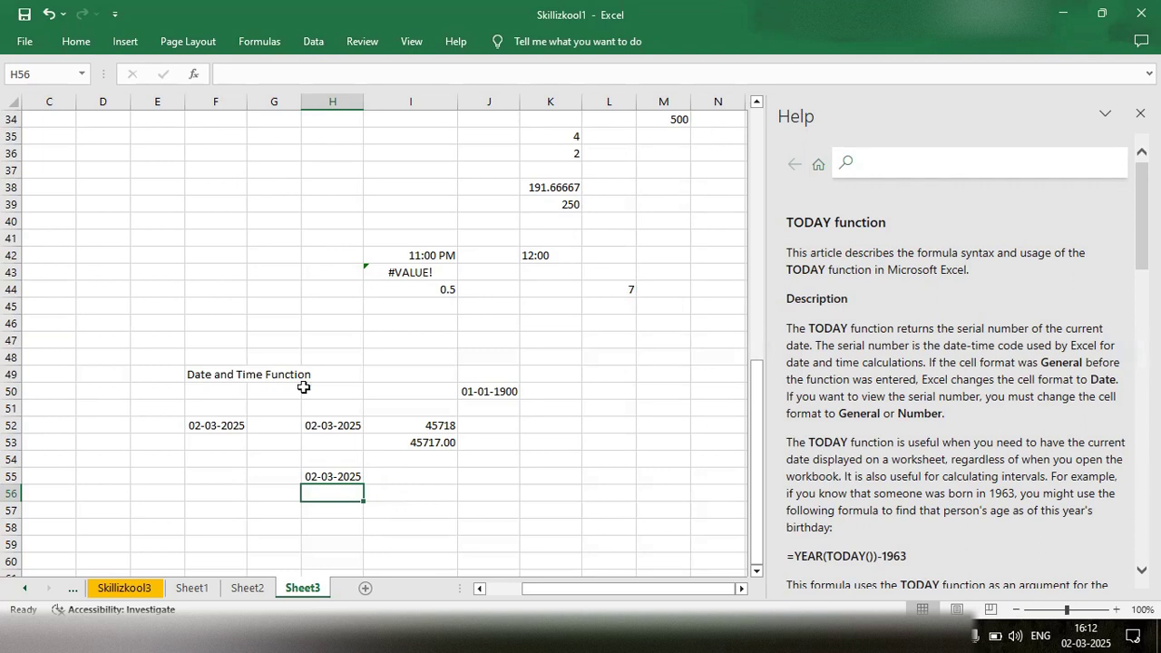
- Run Text to Columns on cell H55 as delimited data, with Date as the column data format
left_click(314, 43)
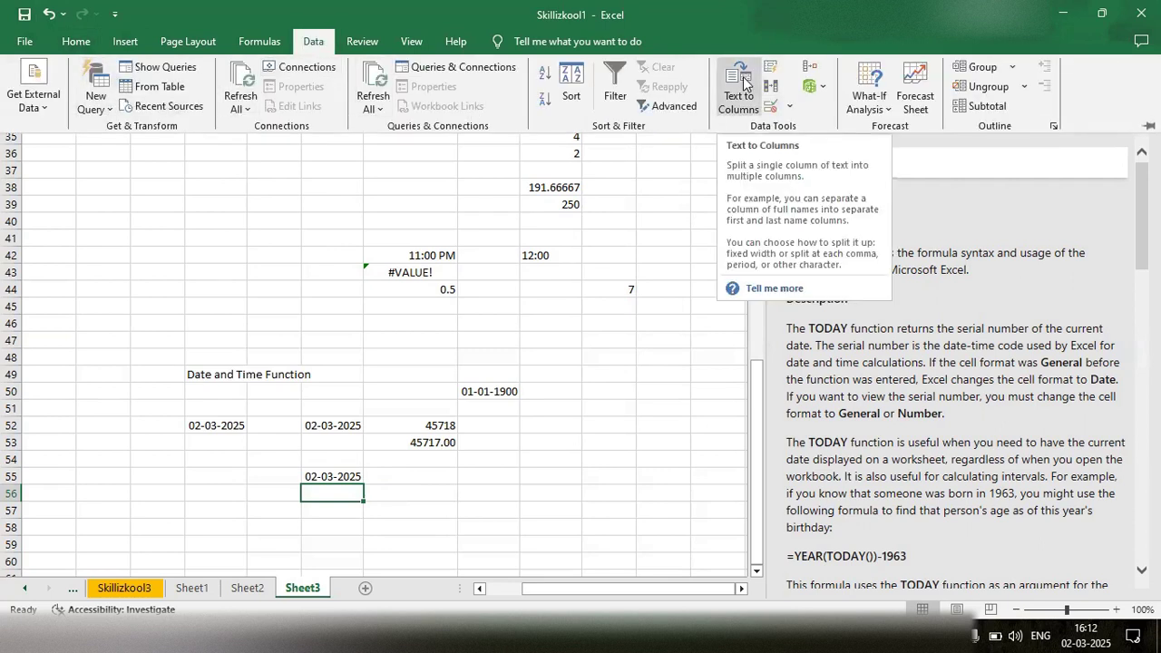
left_click(338, 481)
left_click(338, 481)
left_click(308, 40)
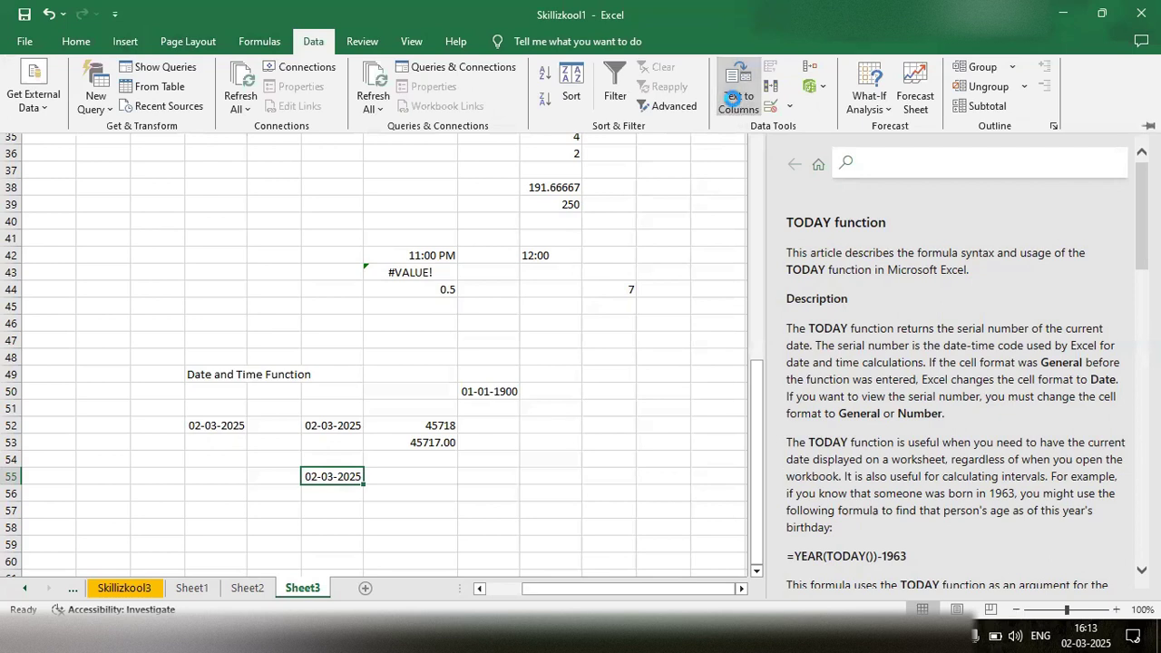
left_click(732, 98)
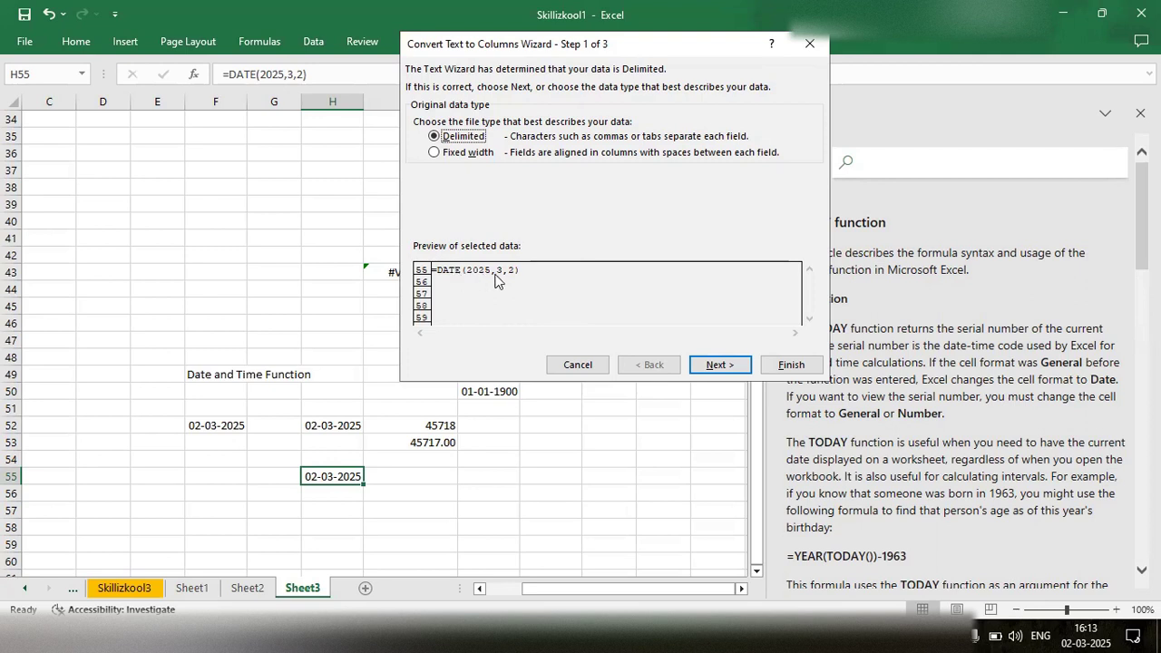
left_click(724, 366)
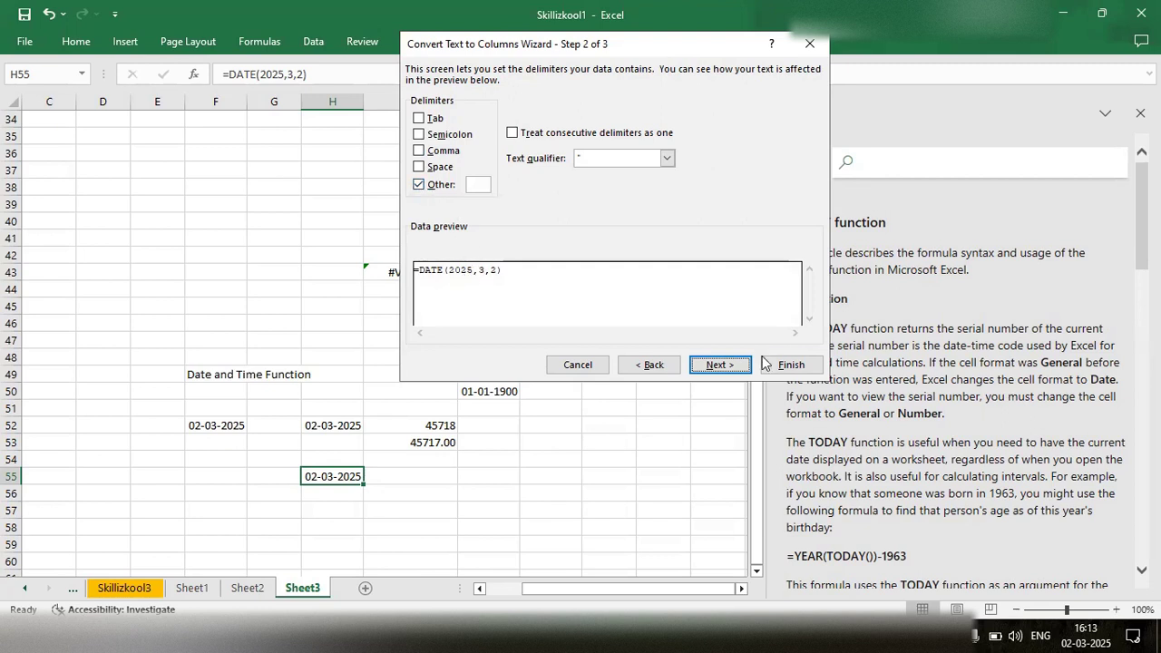
left_click(719, 364)
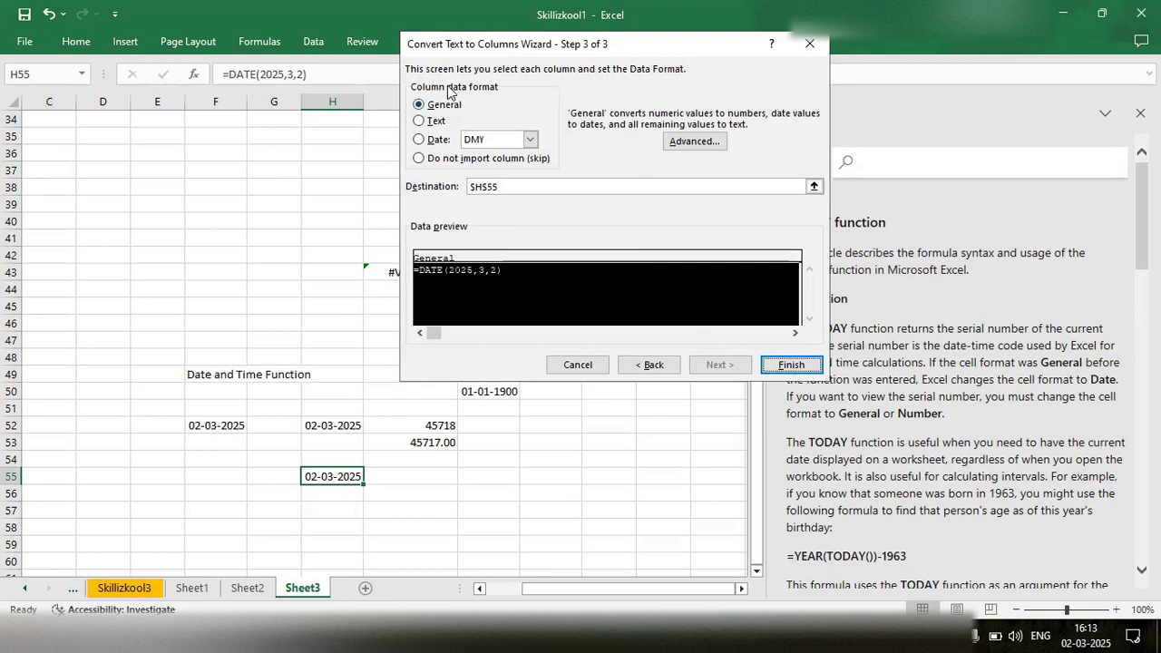
left_click(420, 141)
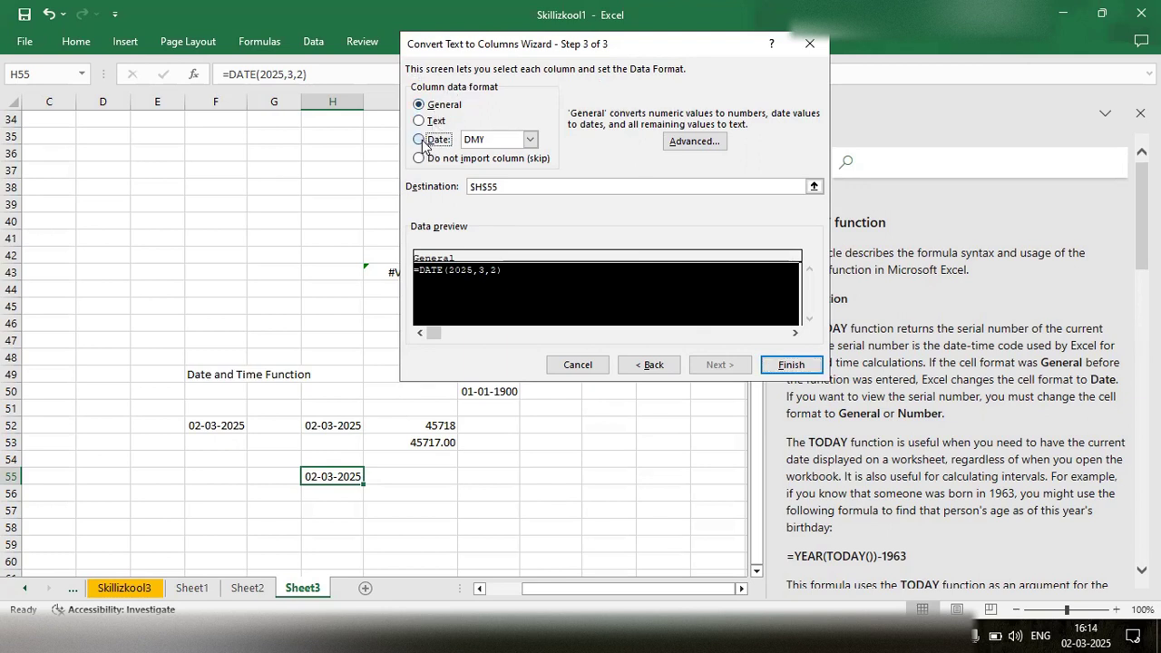
left_click(531, 139)
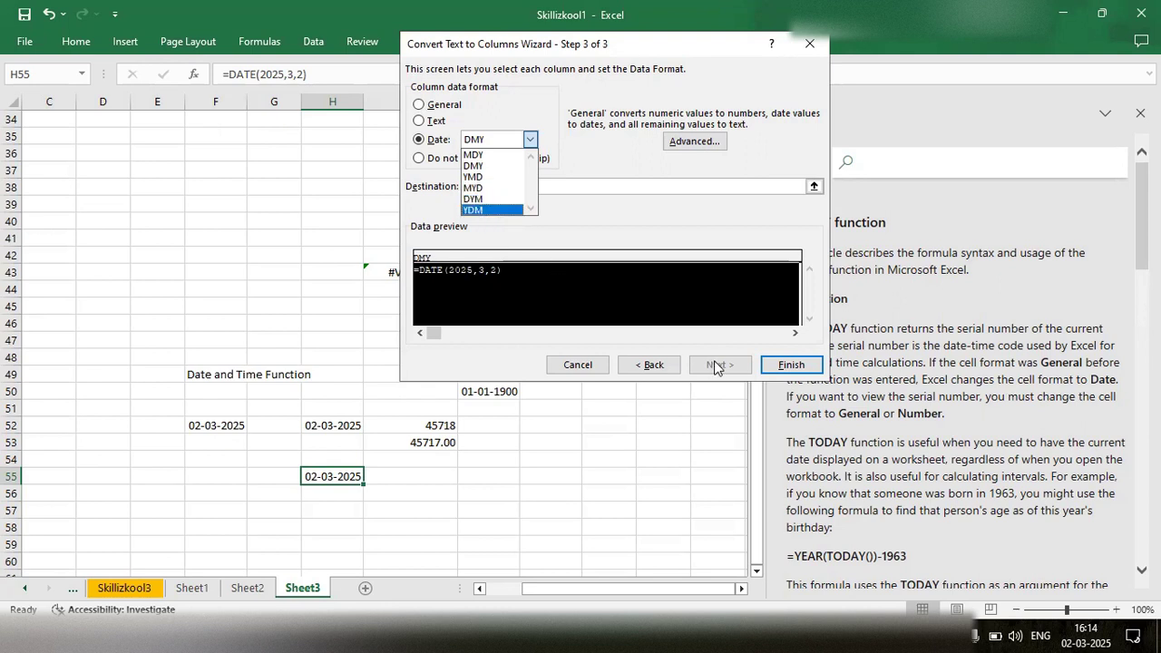
left_click(789, 365)
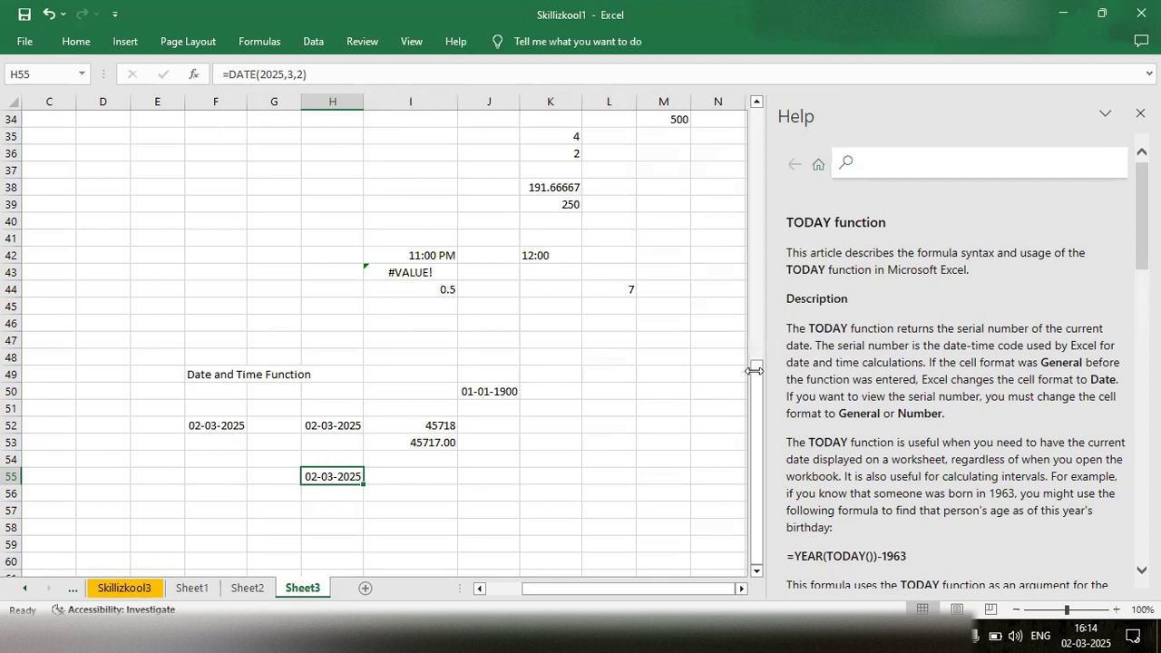
- Enter the formula =DATEVALUE(H55) in cell I55, beside the DATE result
left_click(389, 475)
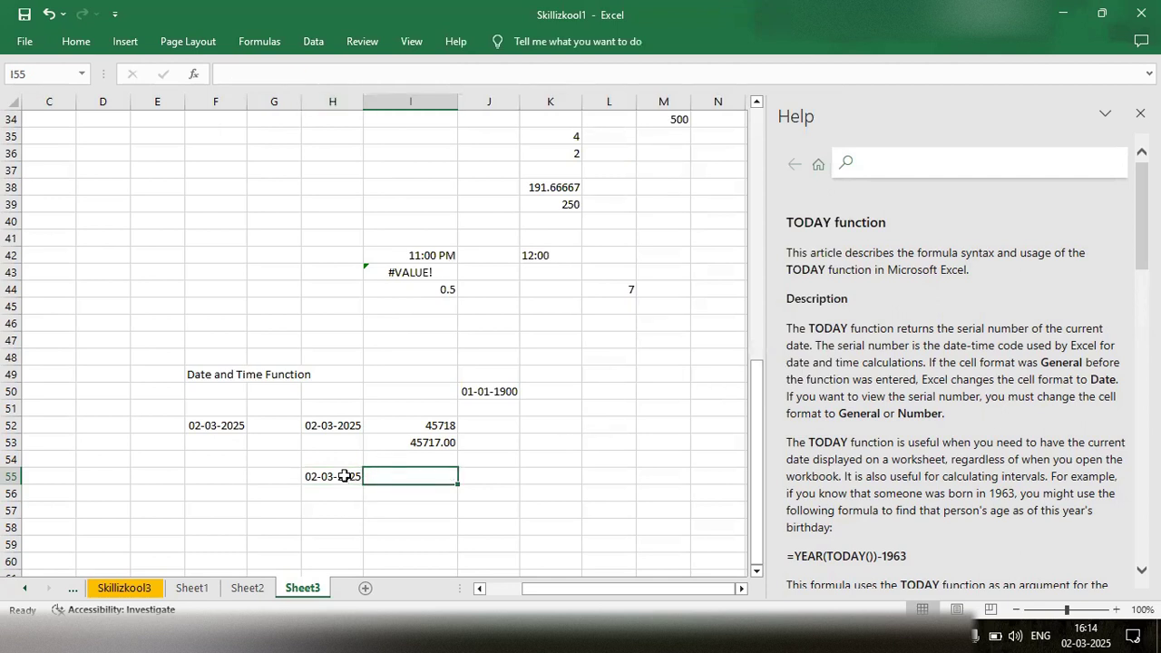
mouse_move(1089, 632)
left_click(349, 475)
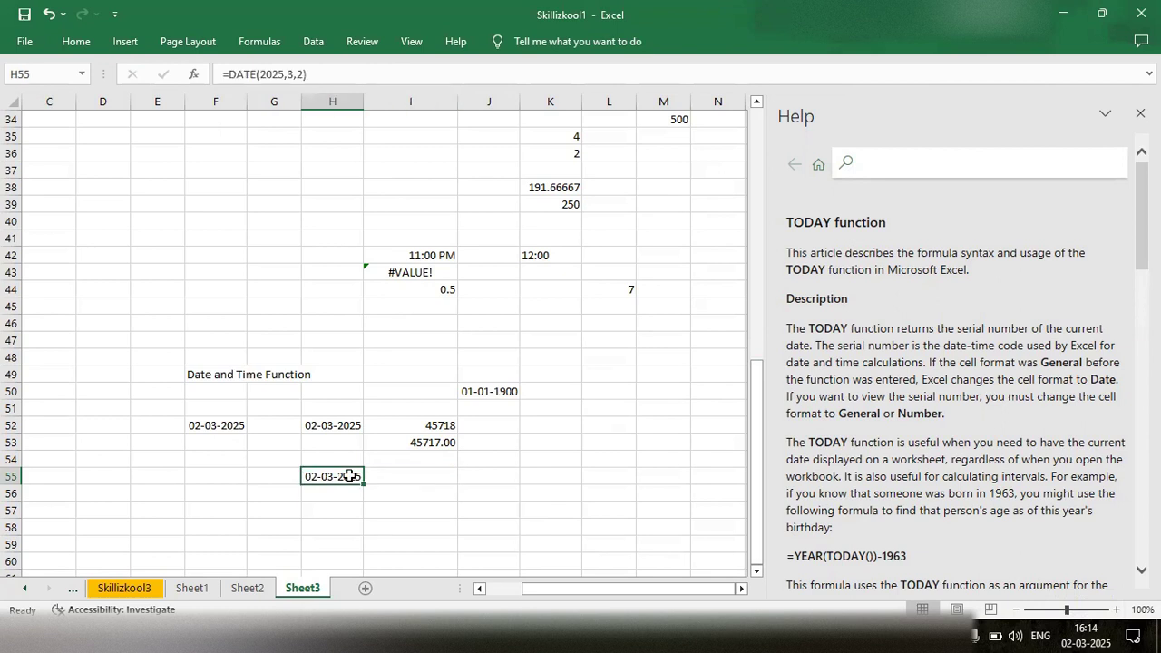
left_click(404, 478)
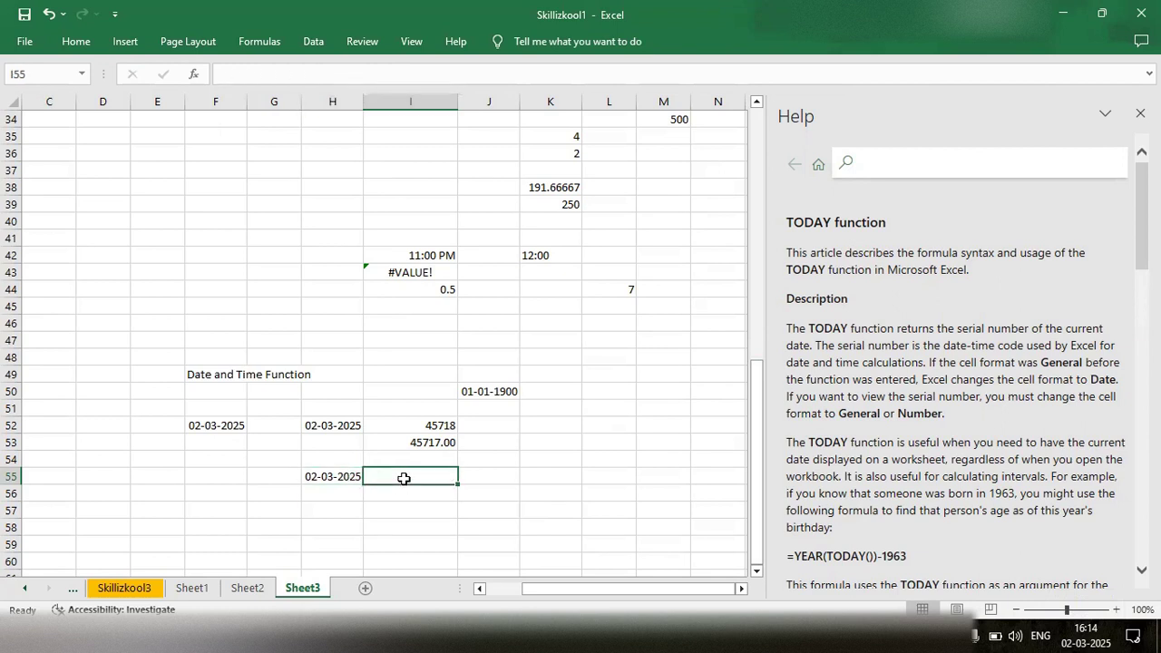
double_click(403, 478)
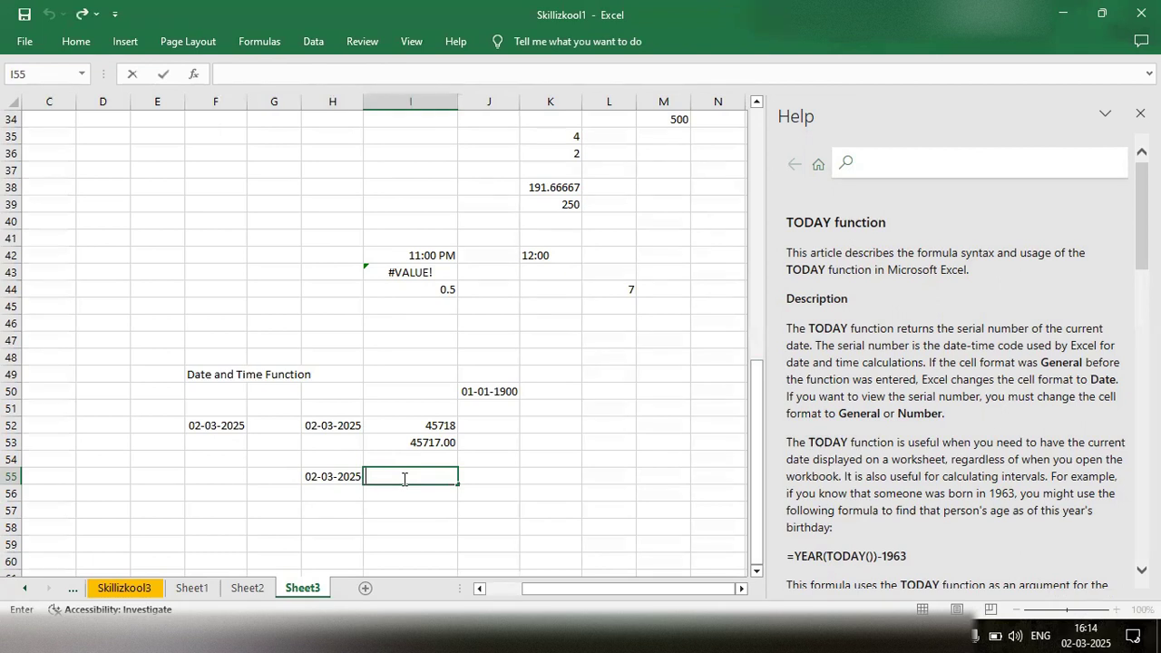
type("=date")
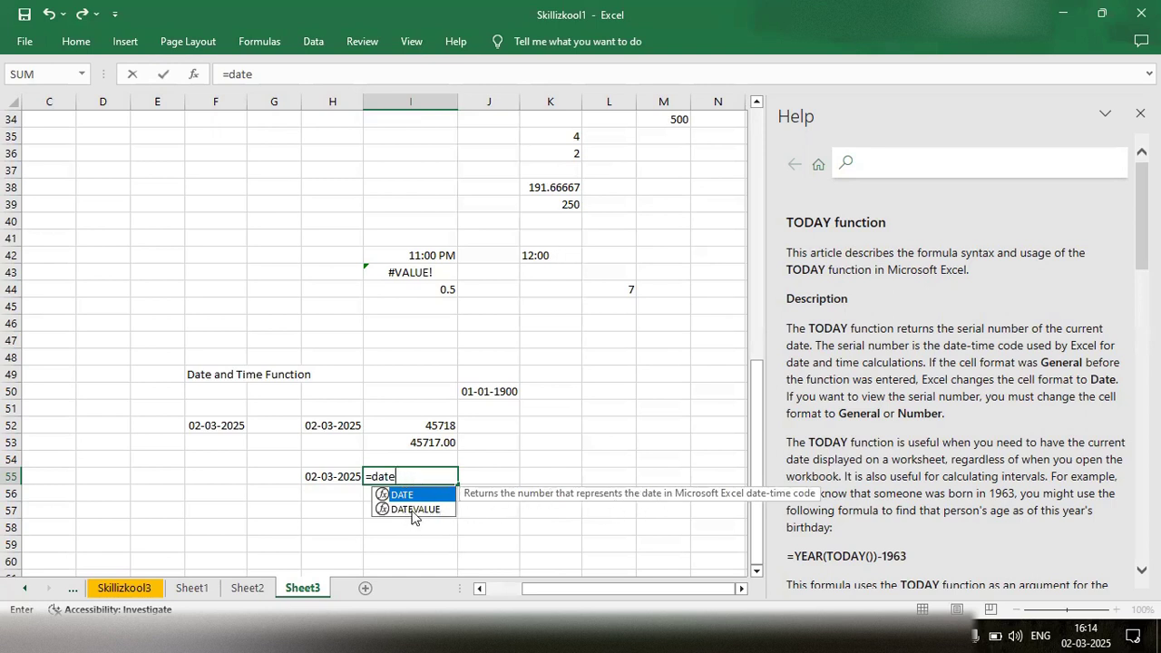
key("Tab")
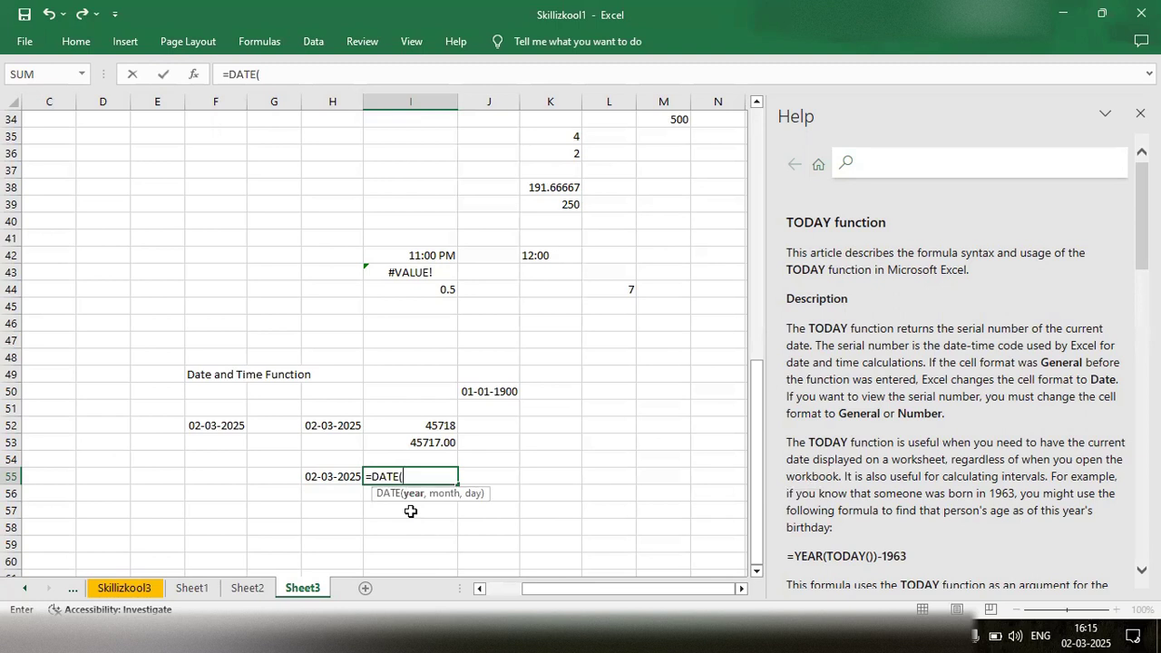
key("BackSpace")
type("val")
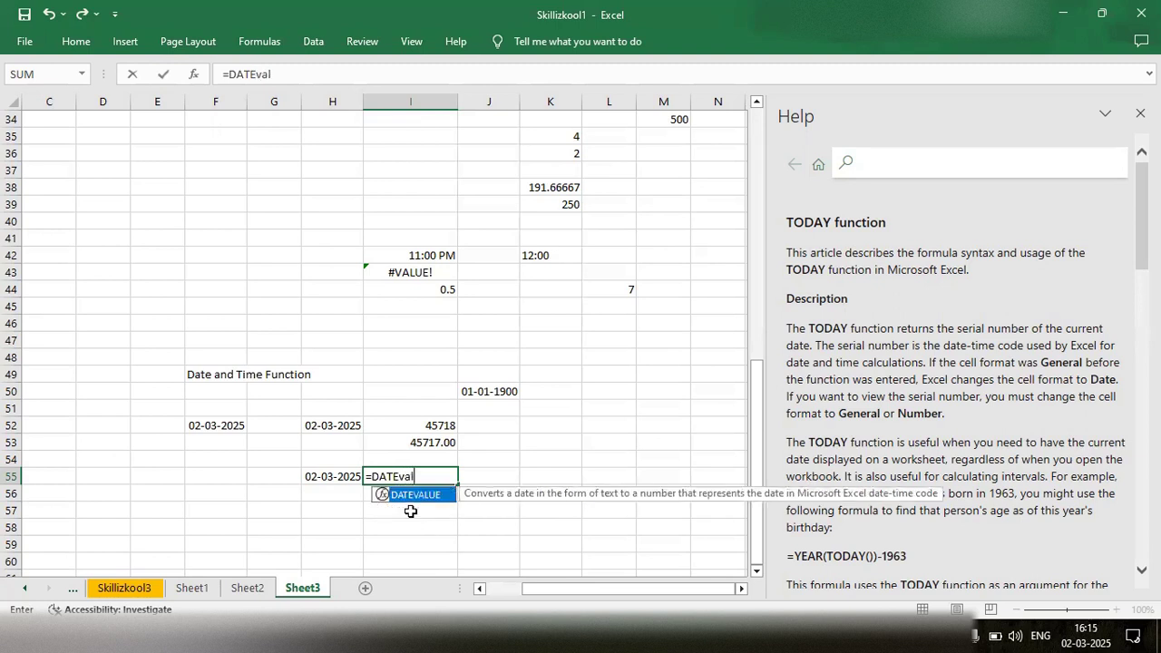
key("Tab")
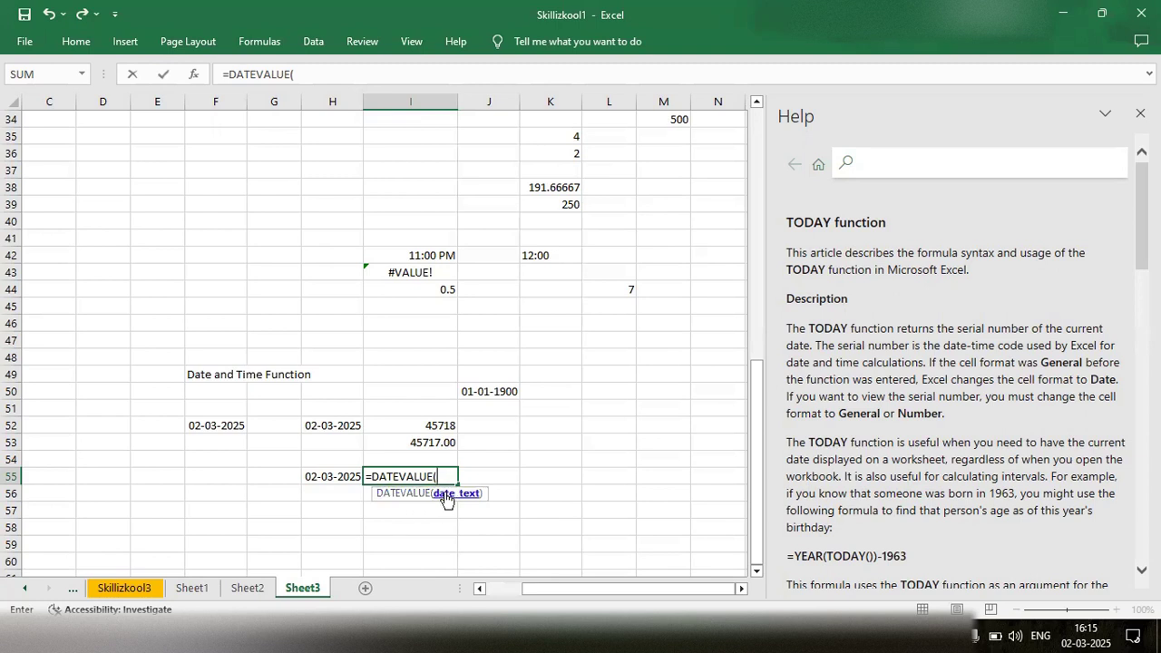
left_click(332, 478)
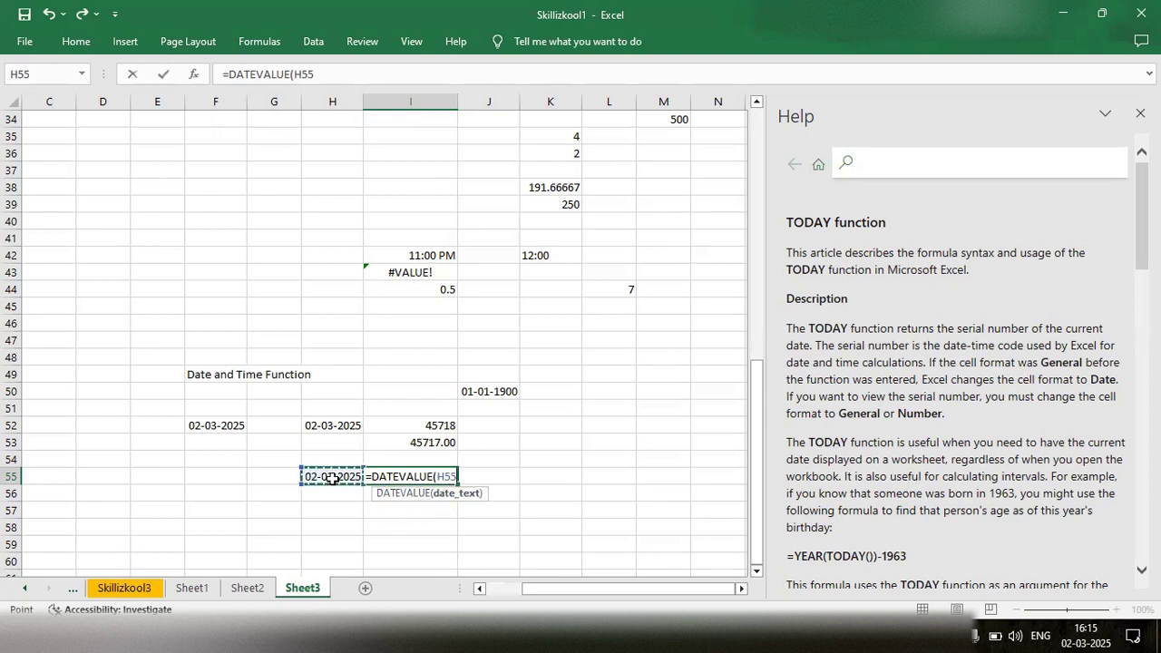
type(")")
key("Return")
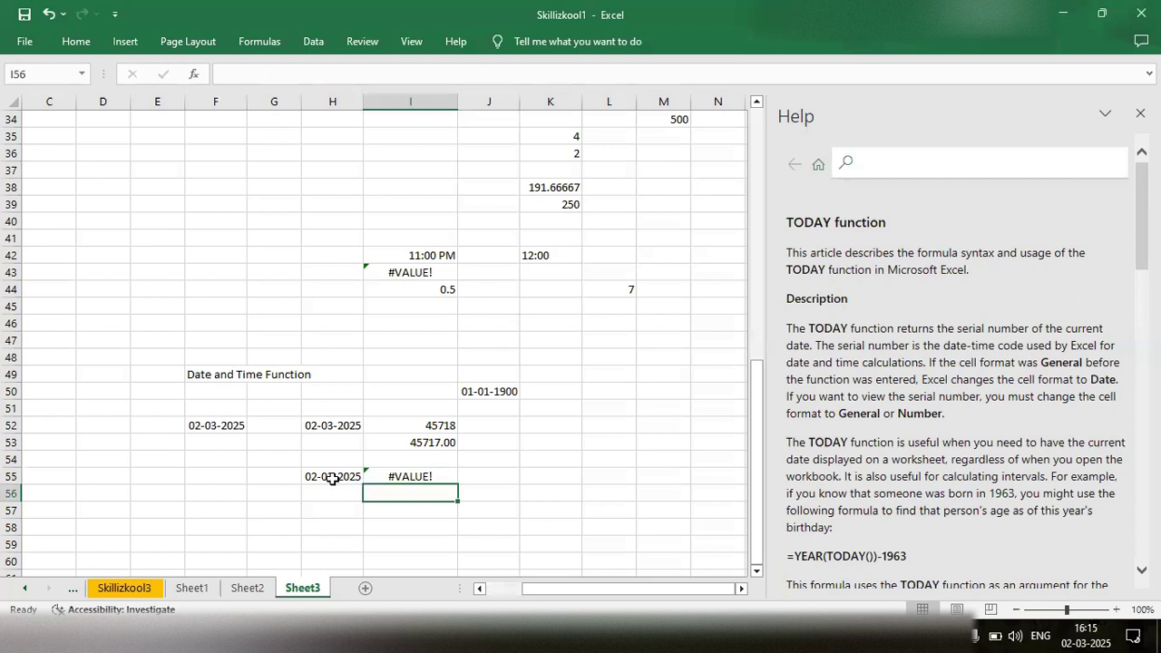
- Check the DATEVALUE formula in cell I55 and the DATE formula in cell H55 that it refers to
double_click(402, 478)
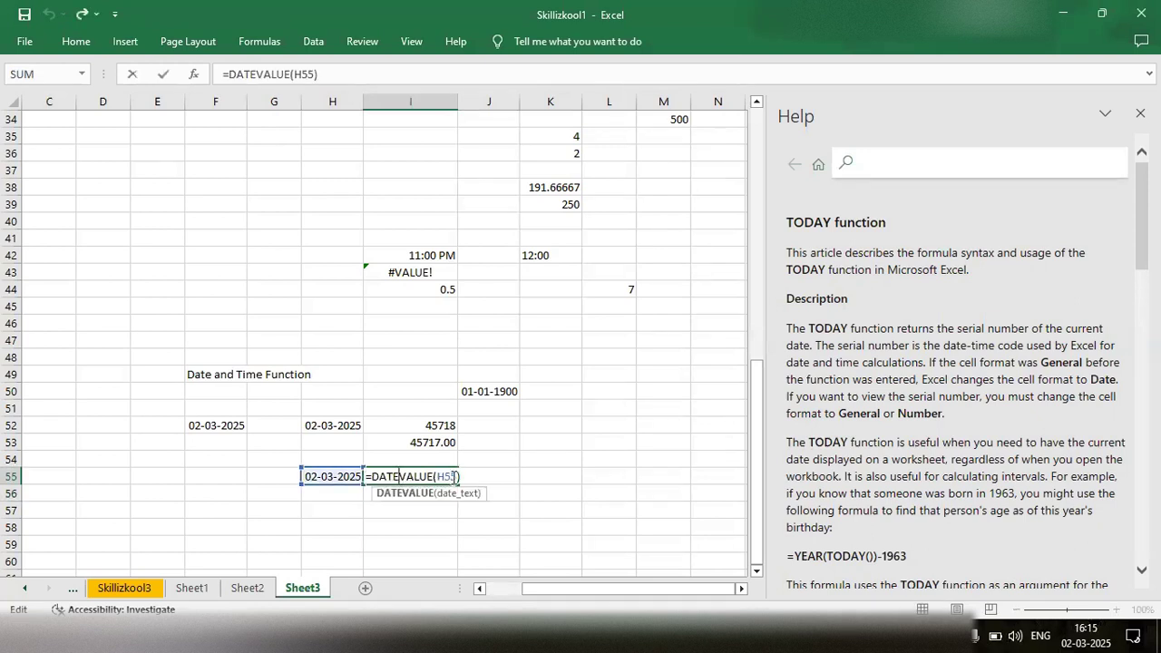
left_click(338, 477)
double_click(339, 477)
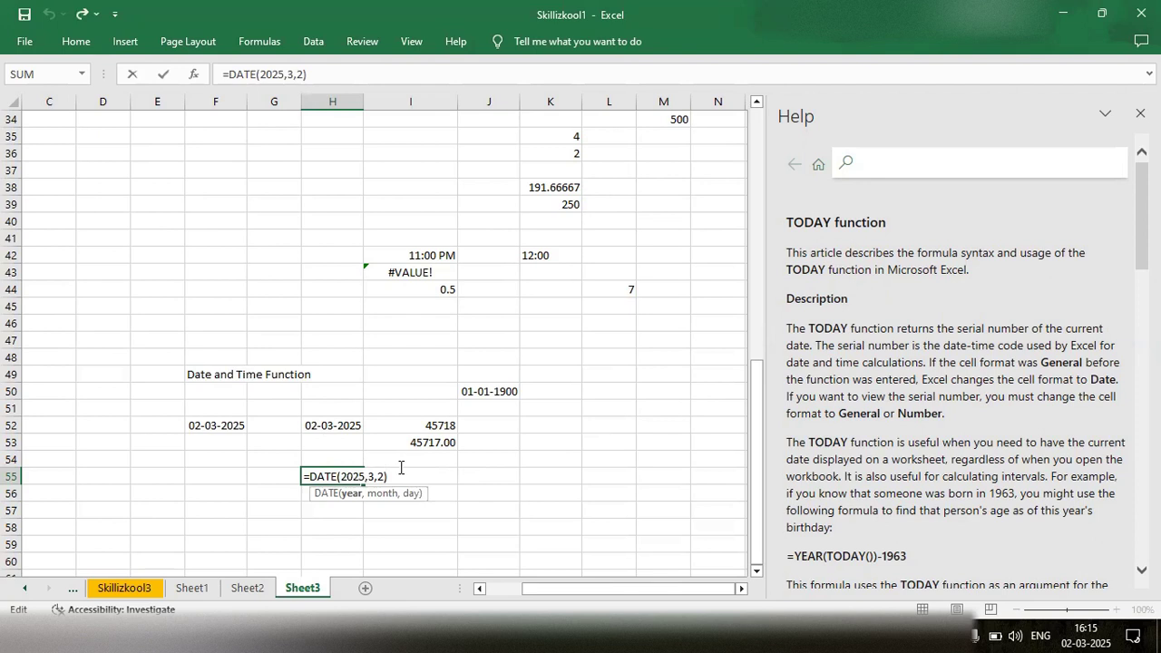
left_click(341, 457)
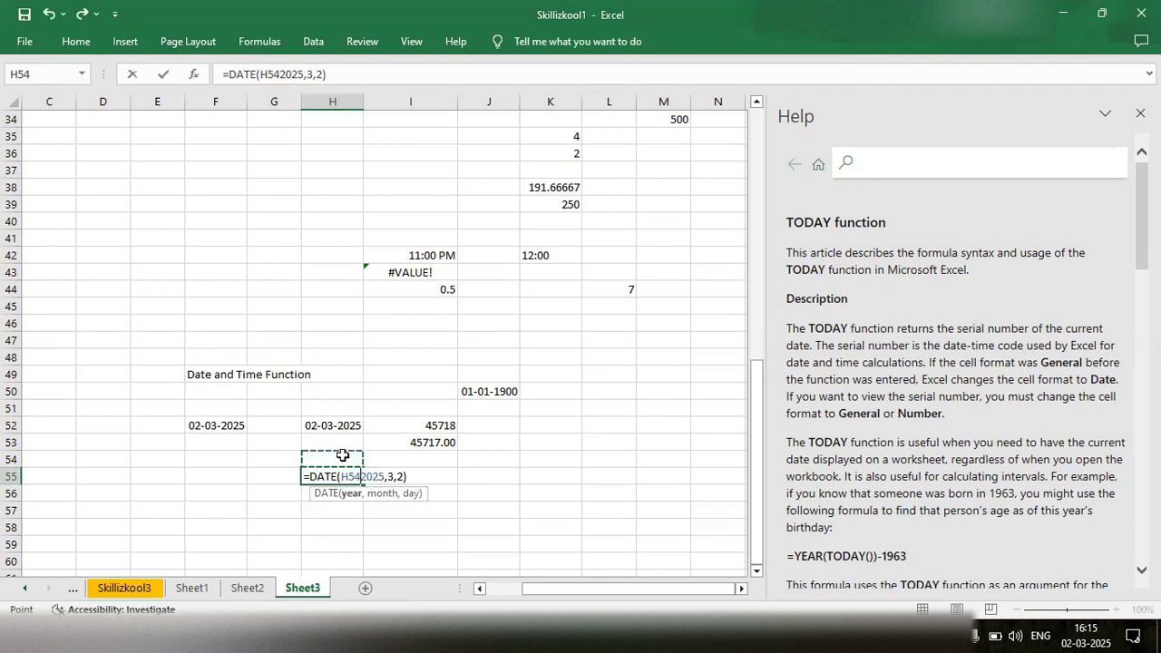
key("ctrl+z")
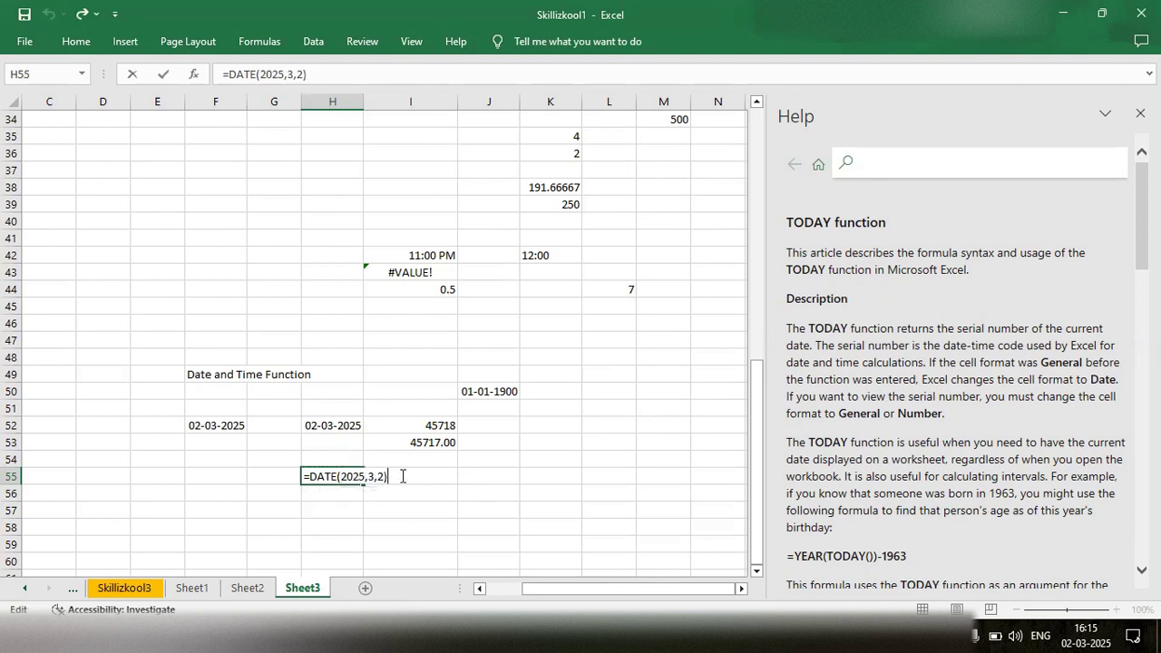
key("Return")
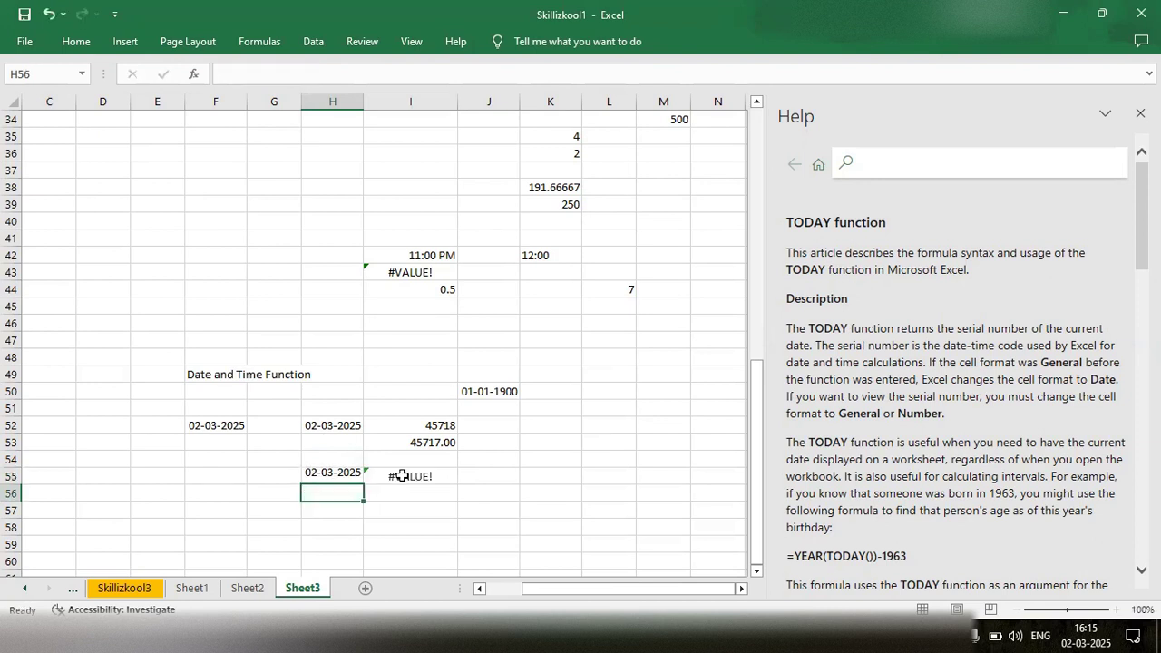
- Enter the date 02-03-2025 as text in cell H57 by putting an apostrophe in front of it
double_click(327, 514)
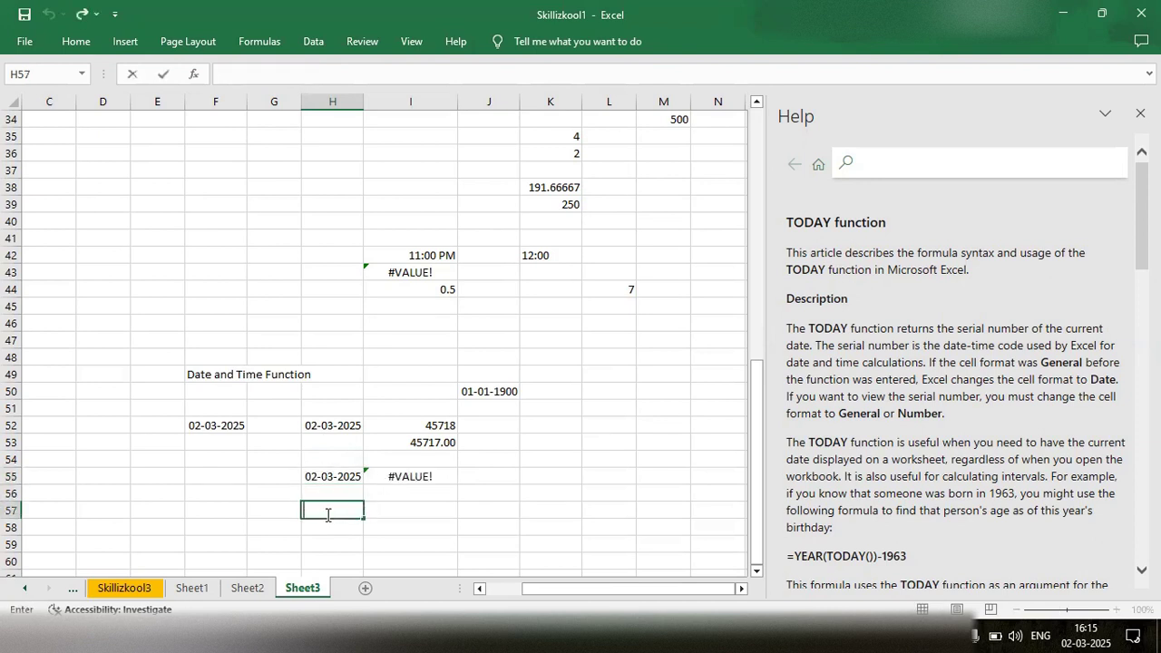
type("'")
type("02-03-2025")
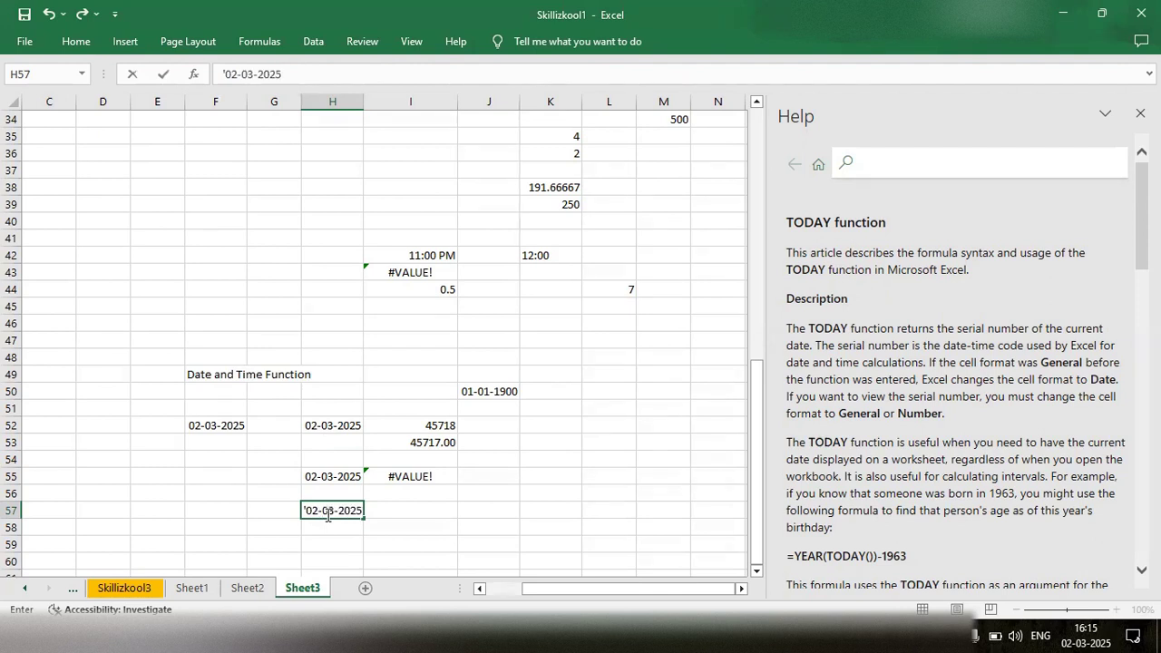
key("Return")
left_click(328, 513)
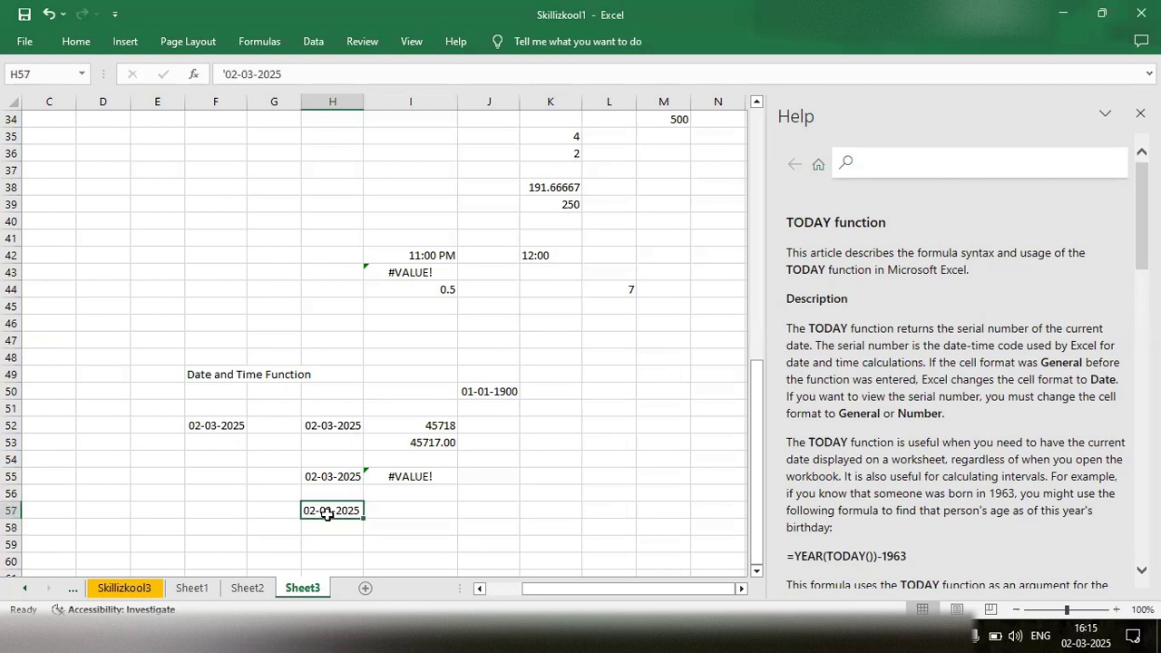
- Enter the formula =DATEVALUE(H57) in cell I57, beside the text date
left_click(422, 511)
type("=")
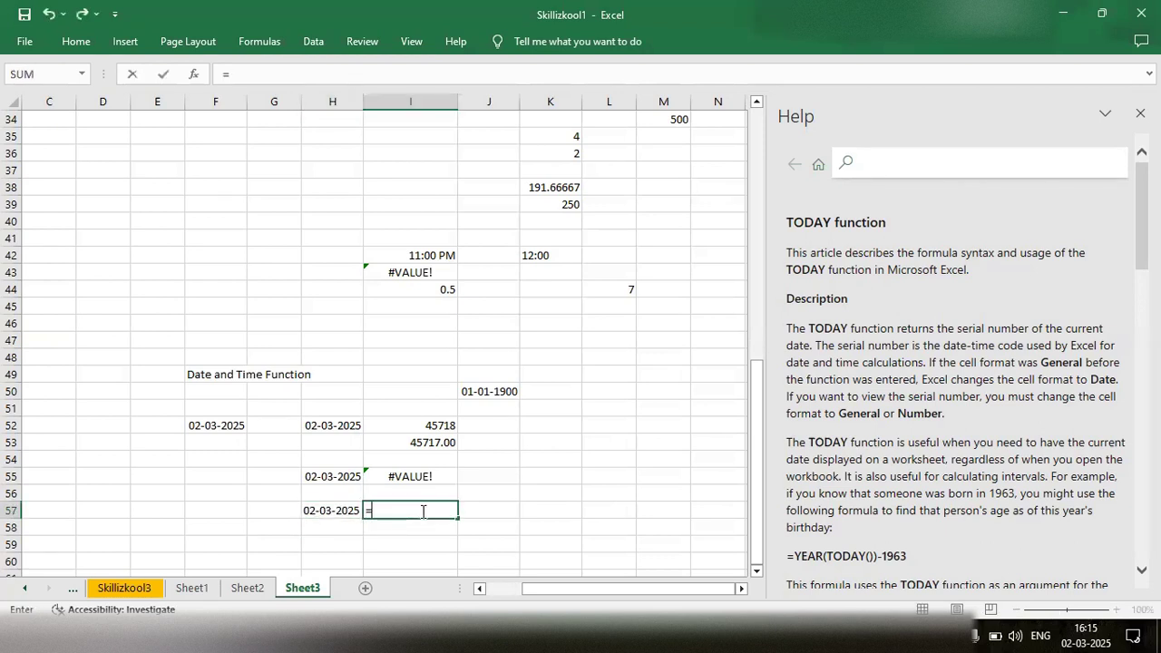
type("date")
key("Down")
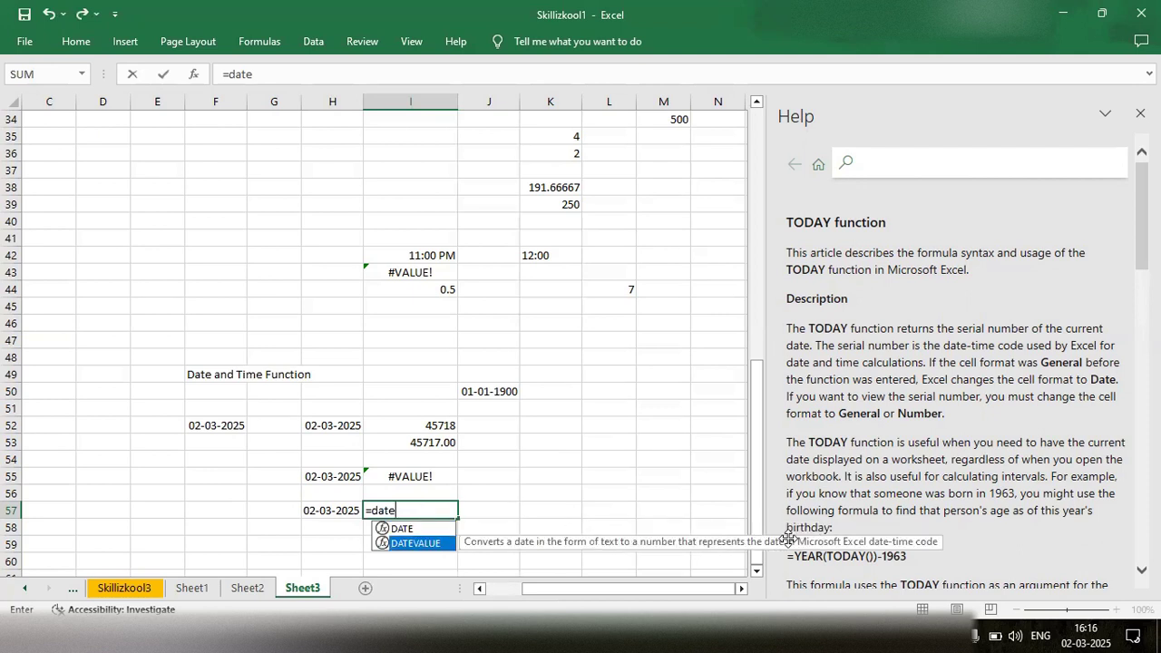
key("Tab")
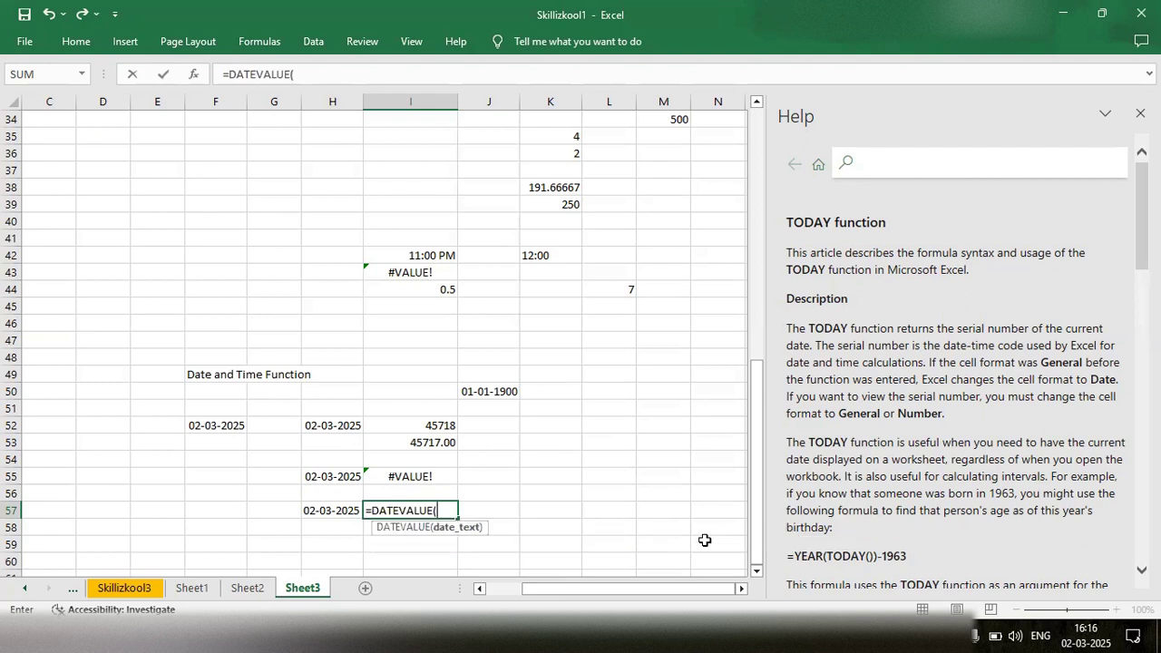
left_click(324, 511)
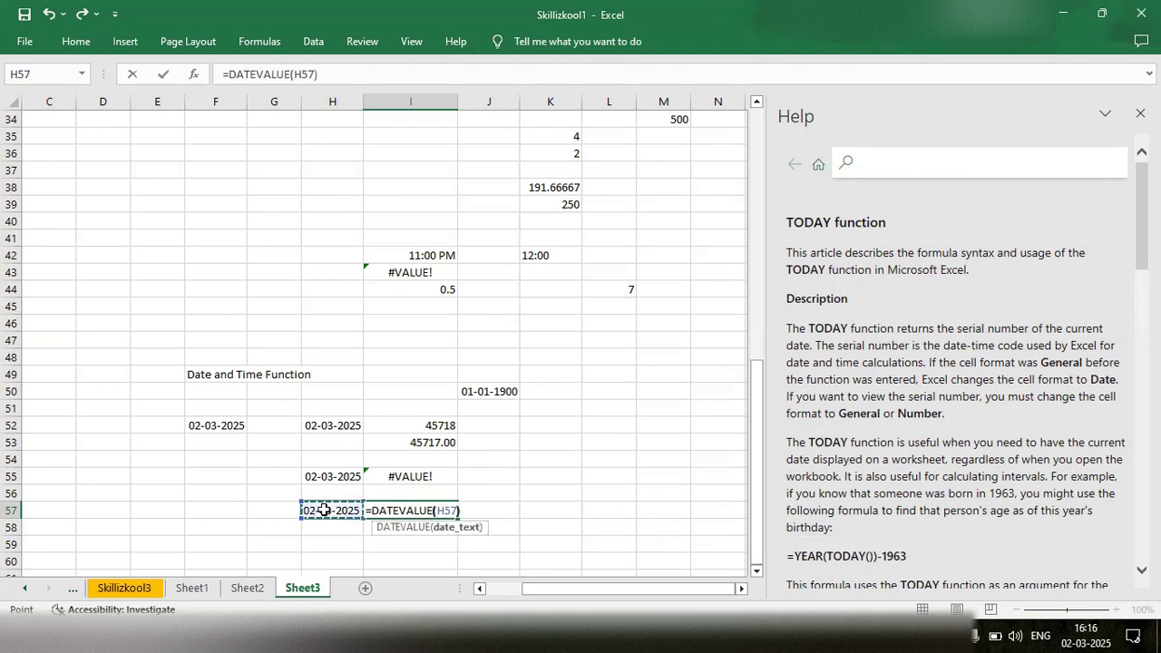
key("Return")
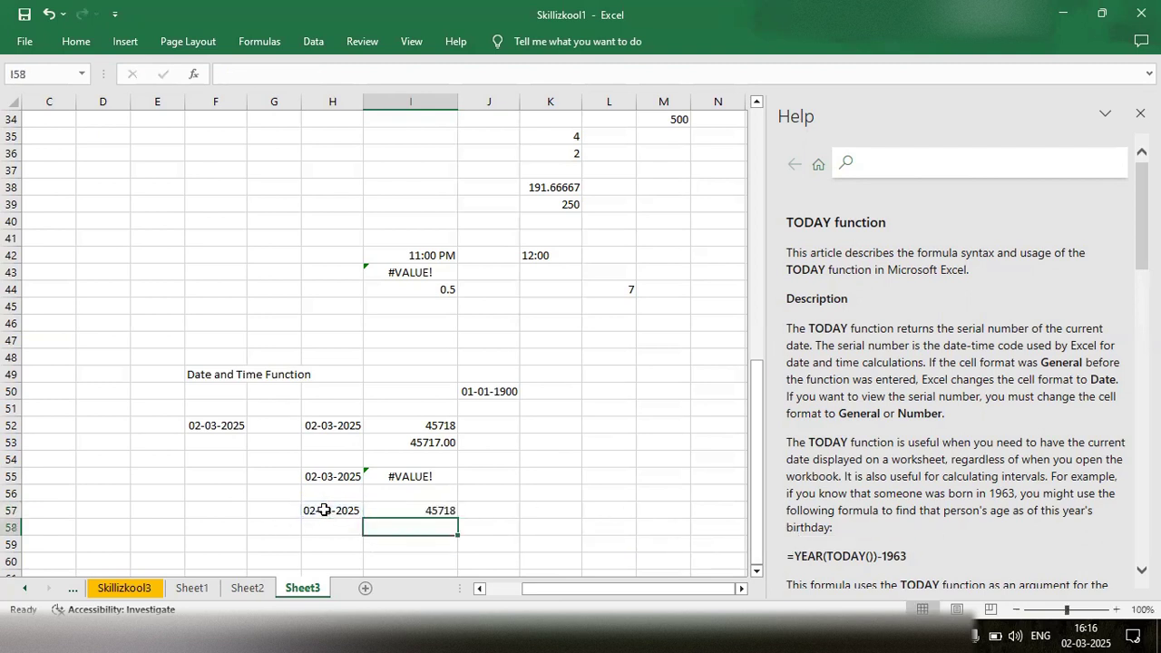
- Check the DATEVALUE formula in cell I57 and the text date cell it refers to
left_click(399, 512)
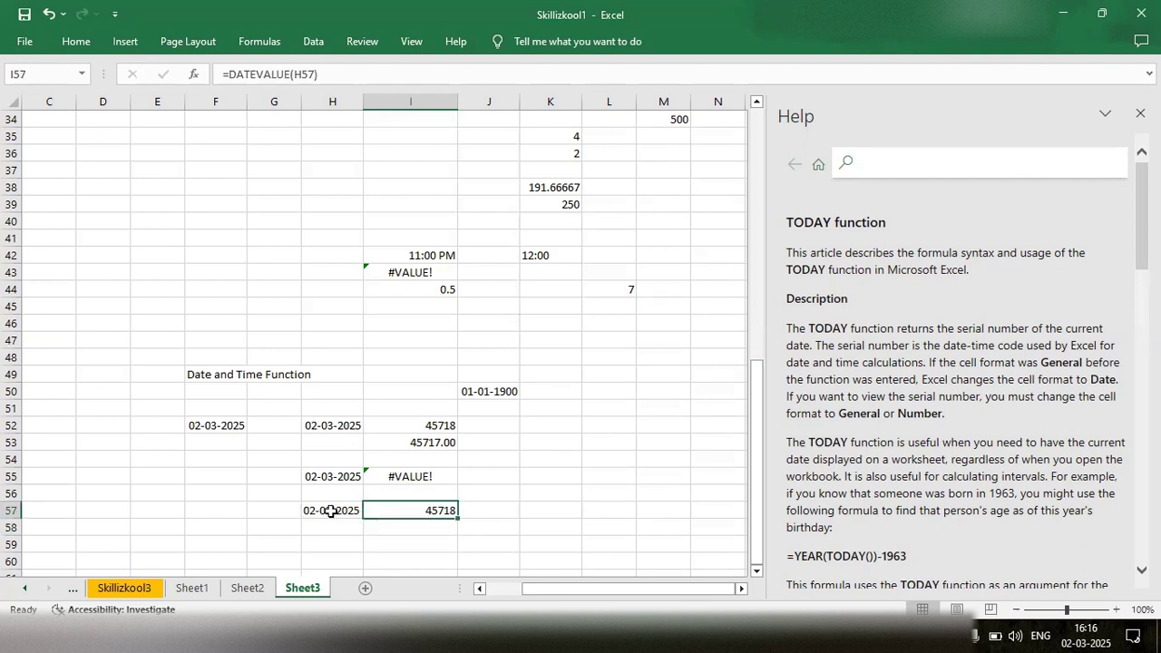
double_click(414, 512)
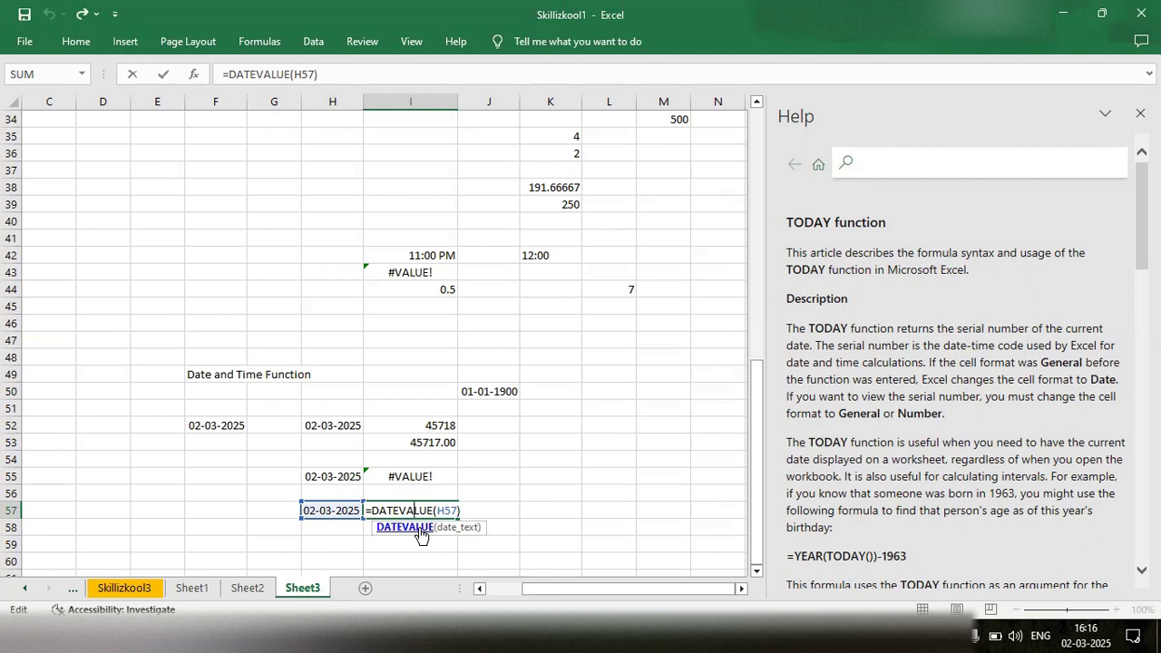
left_click(495, 511)
key("Return")
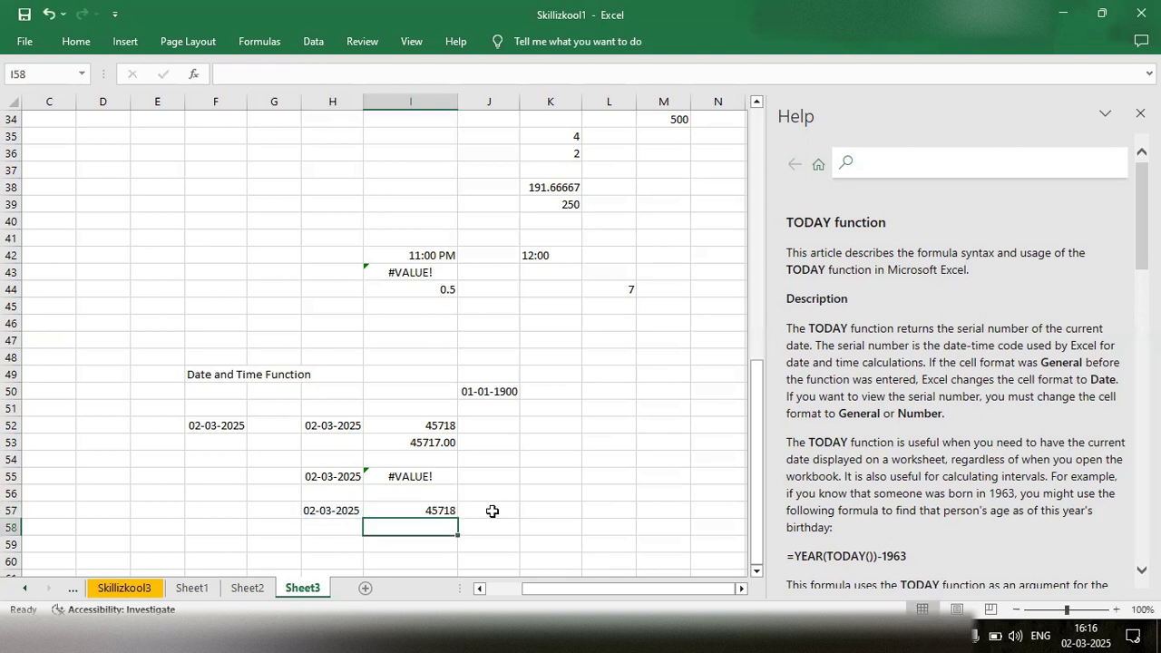
left_click(76, 41)
left_click(648, 74)
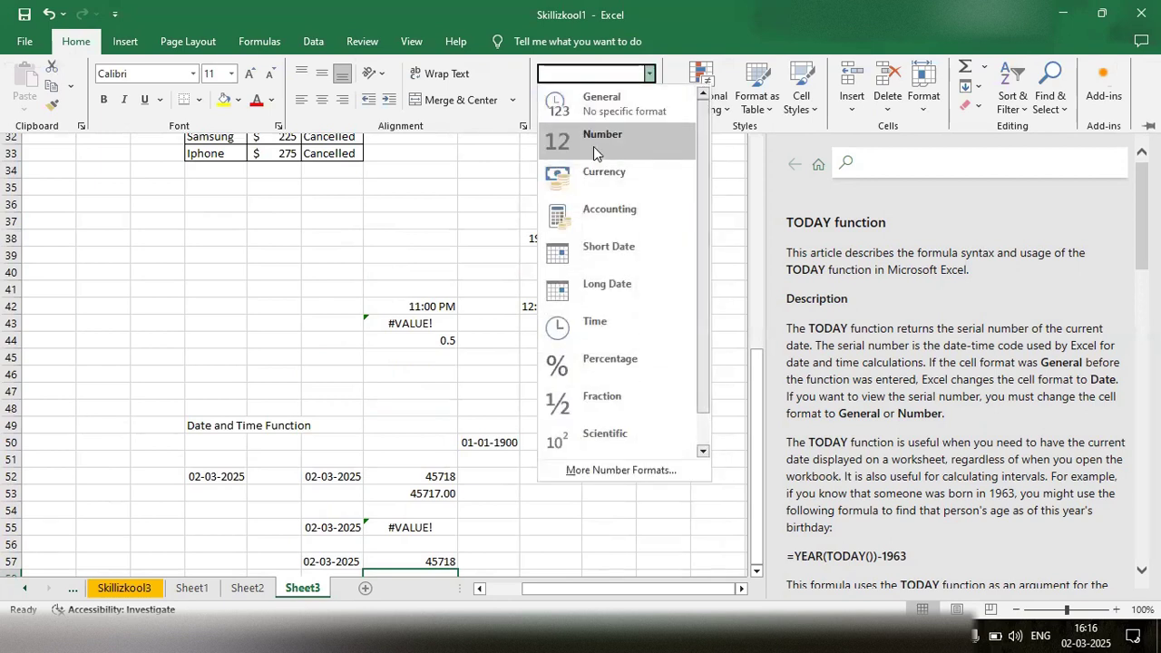
left_click(503, 531)
left_click(486, 563)
type("=num")
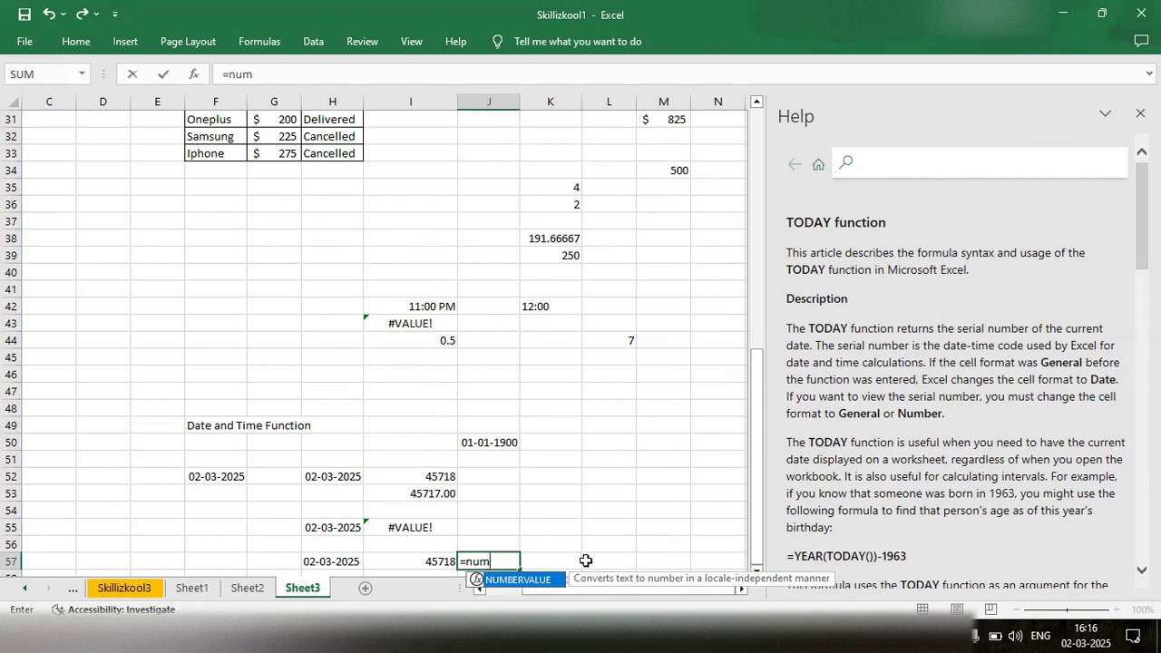
key("BackSpace")
key("BackSpace")
key("BackSpace")
key("BackSpace")
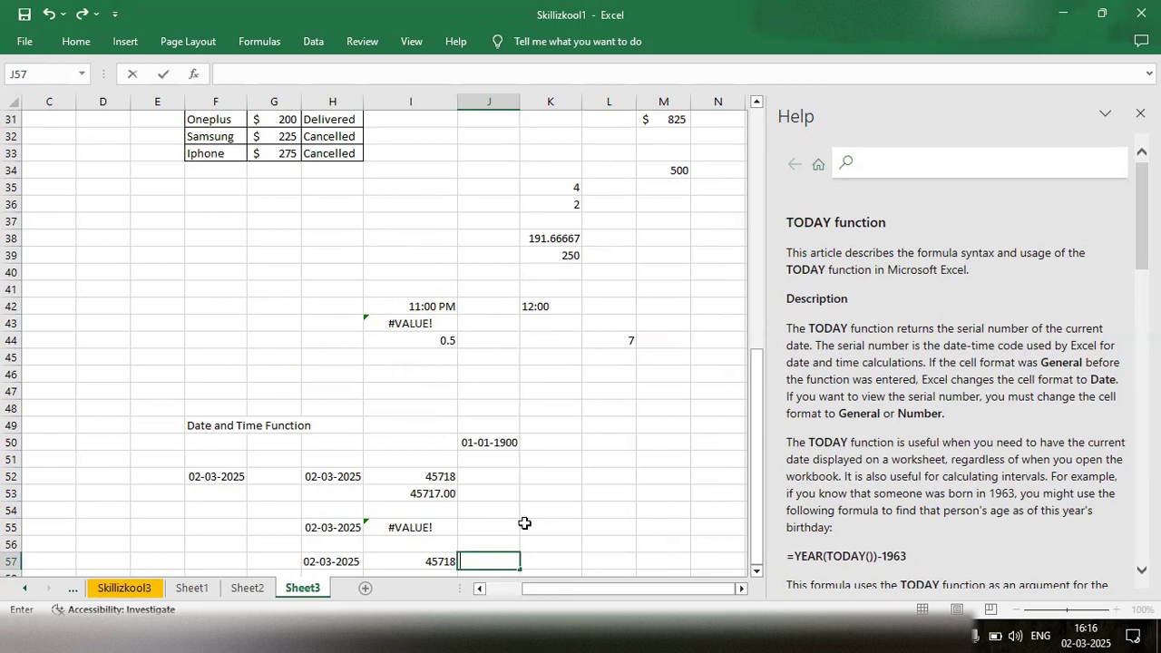
- Enter the formula =WEEKDAY(H57) in cell I59 and review its reference to the text date
scroll(525, 523, "down", 3)
scroll(399, 438, "up", 1)
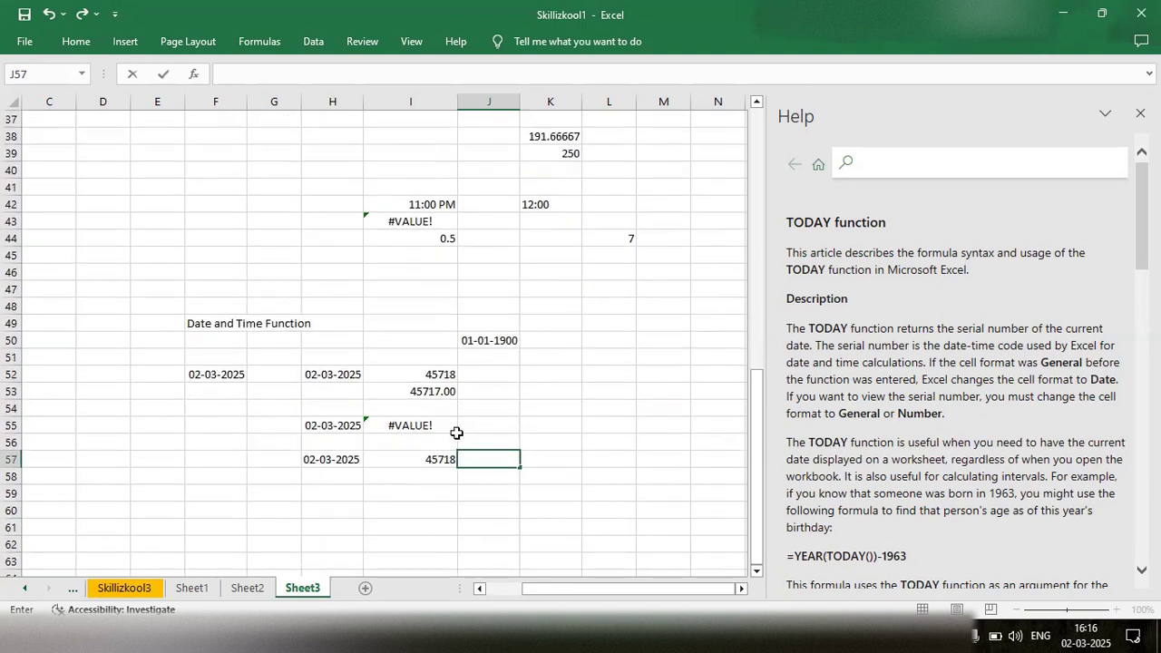
double_click(382, 490)
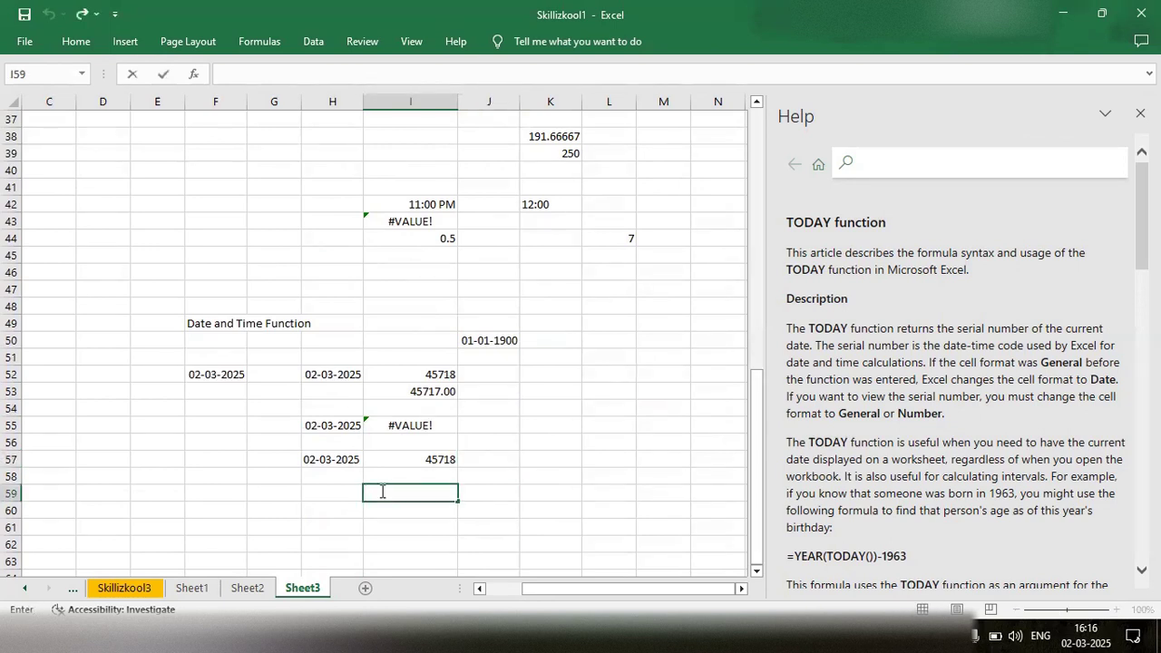
left_click(382, 492)
type("=Wee")
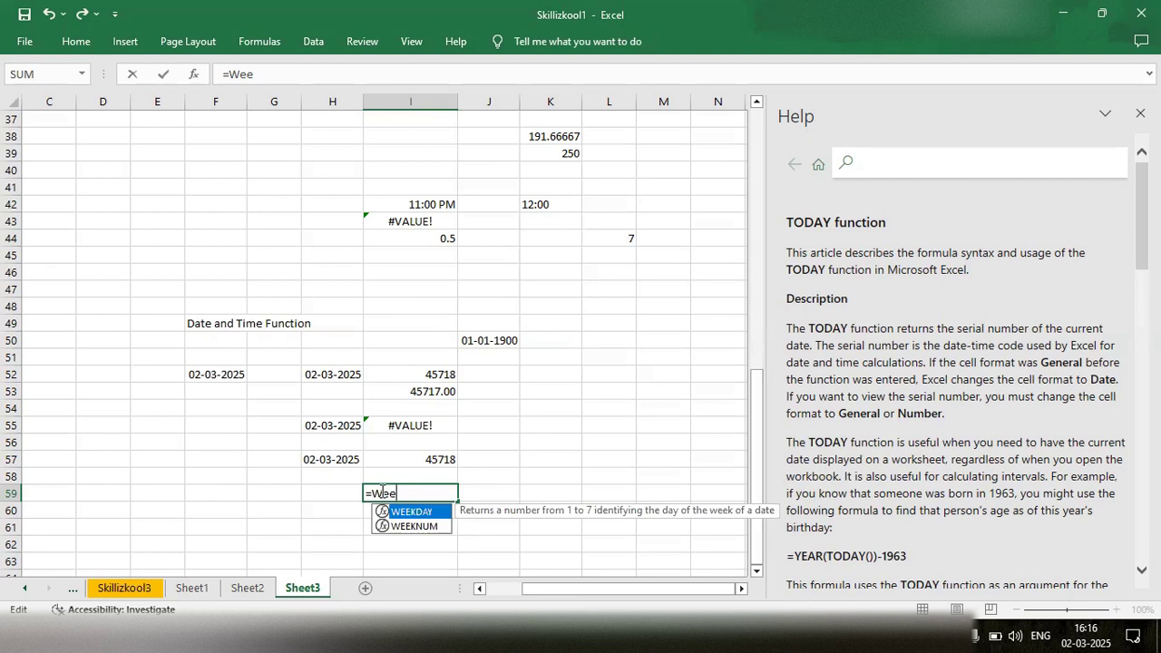
key("Tab")
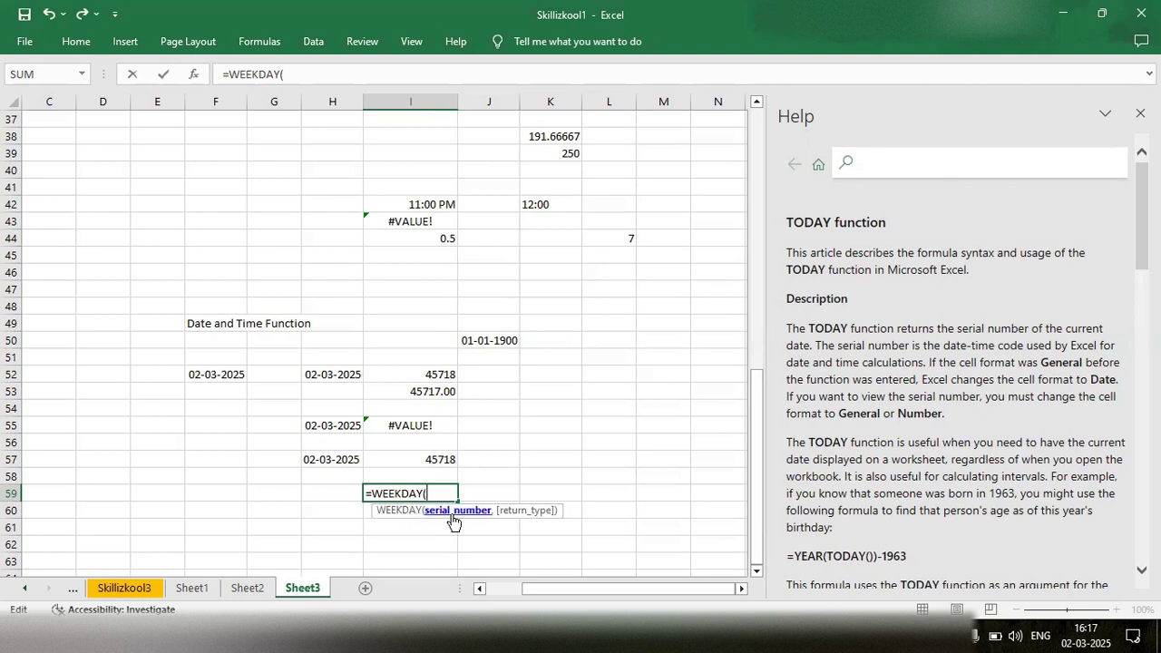
left_click(332, 458)
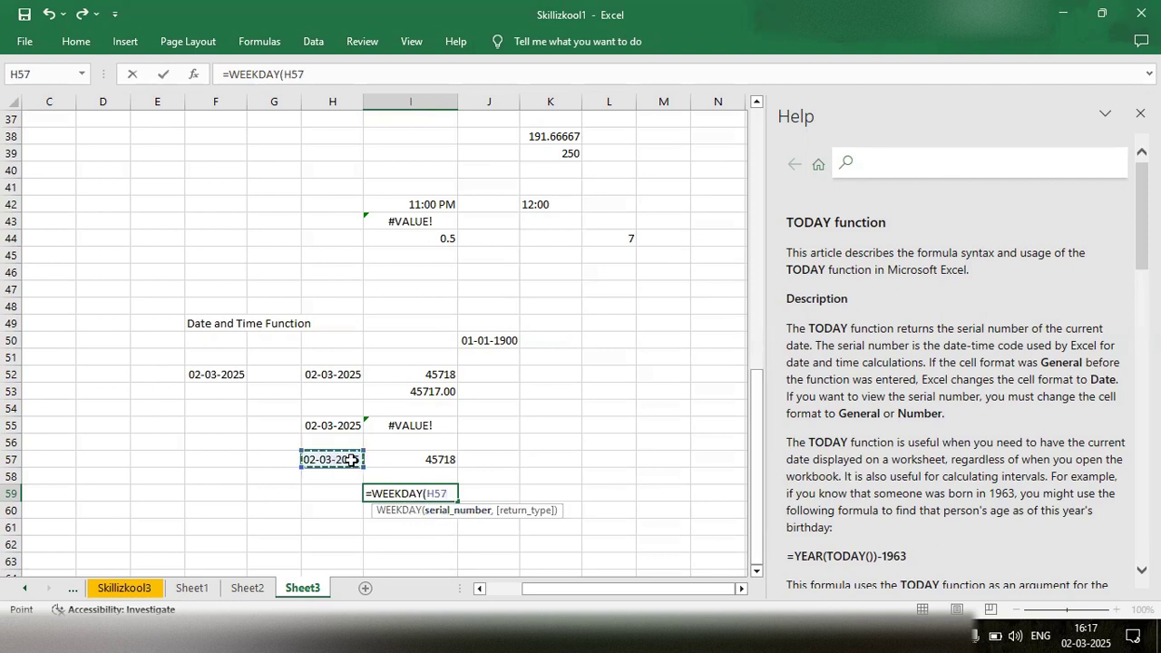
type(")")
key("Return")
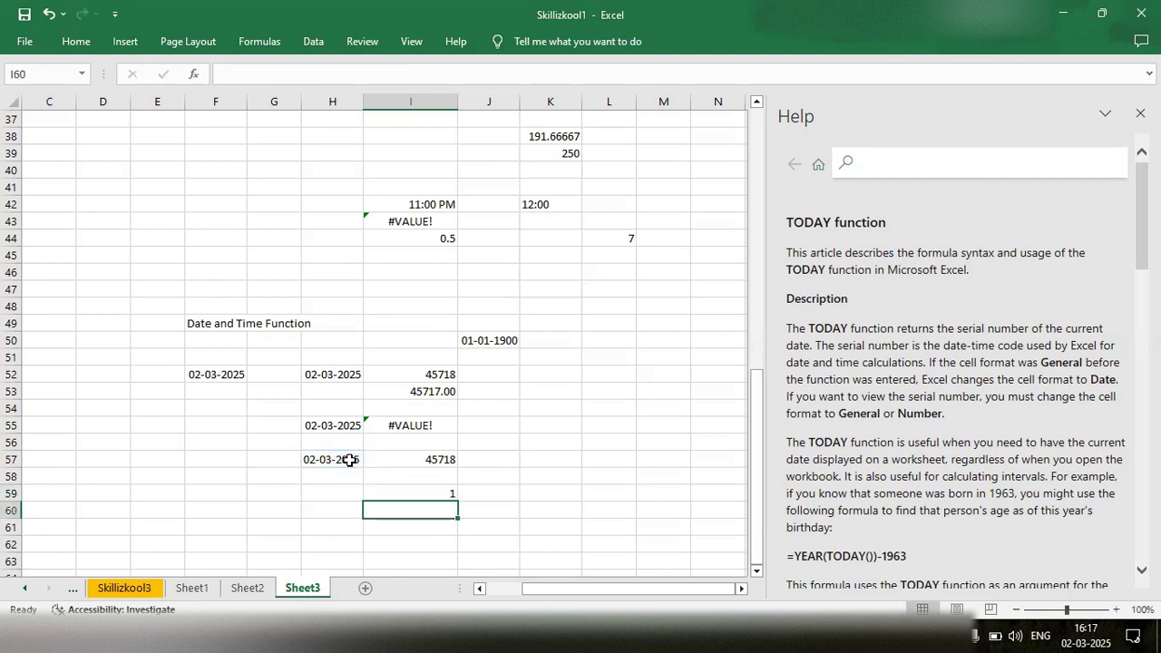
double_click(419, 493)
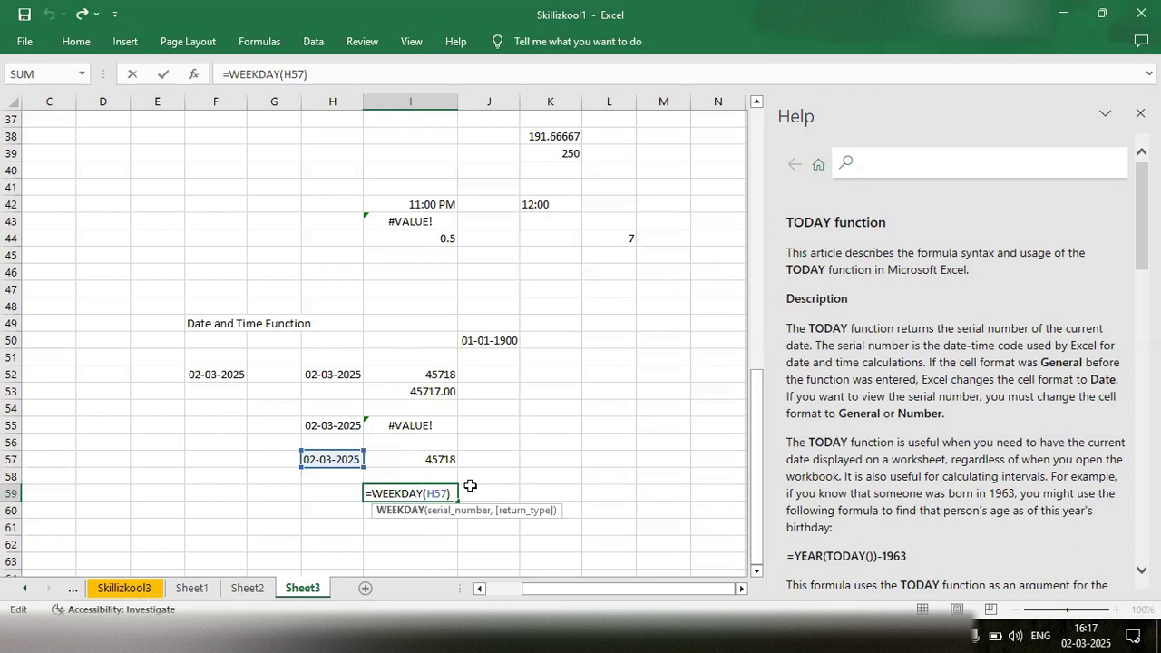
left_click(388, 528)
- Enter the date 03-03-2025 in cell H59
double_click(332, 492)
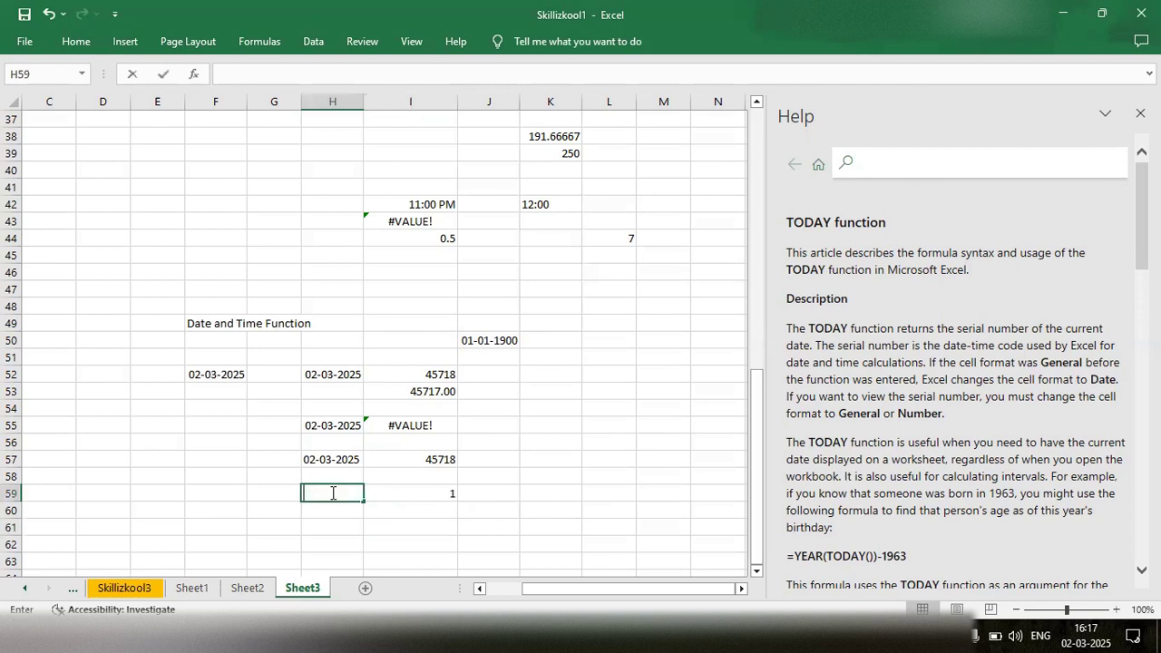
type("03-")
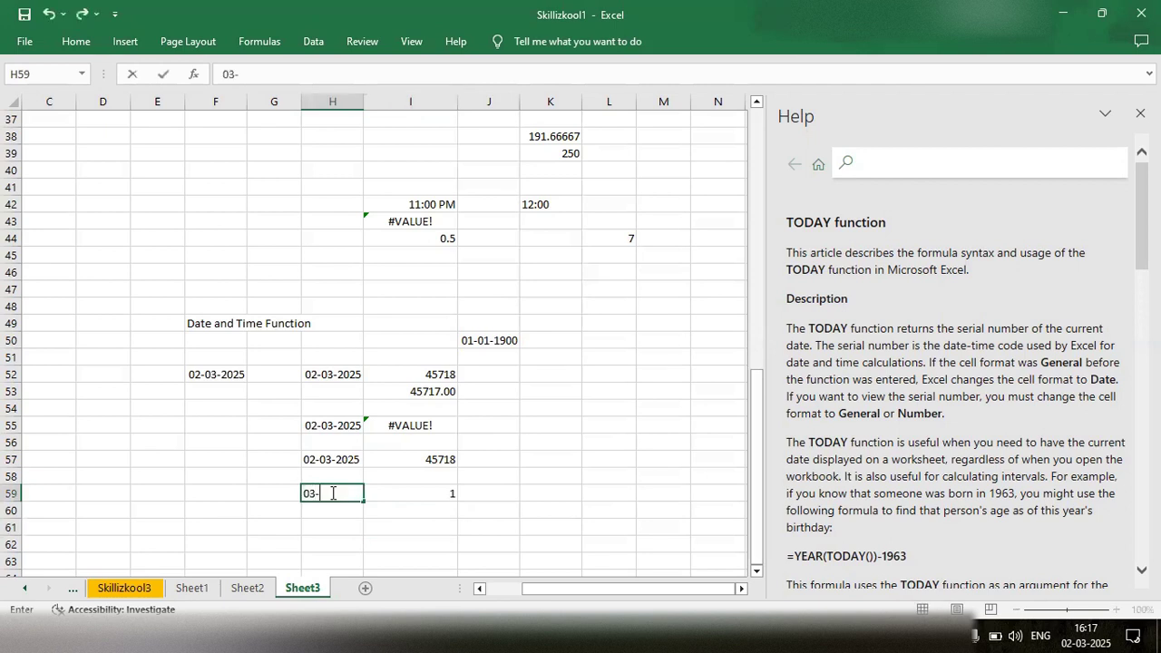
type("03-2025")
left_click(342, 513)
- Enter the formula =WEEKDAY(H59) in cell H61 to return the weekday number of the 03-03-2025 date
double_click(331, 528)
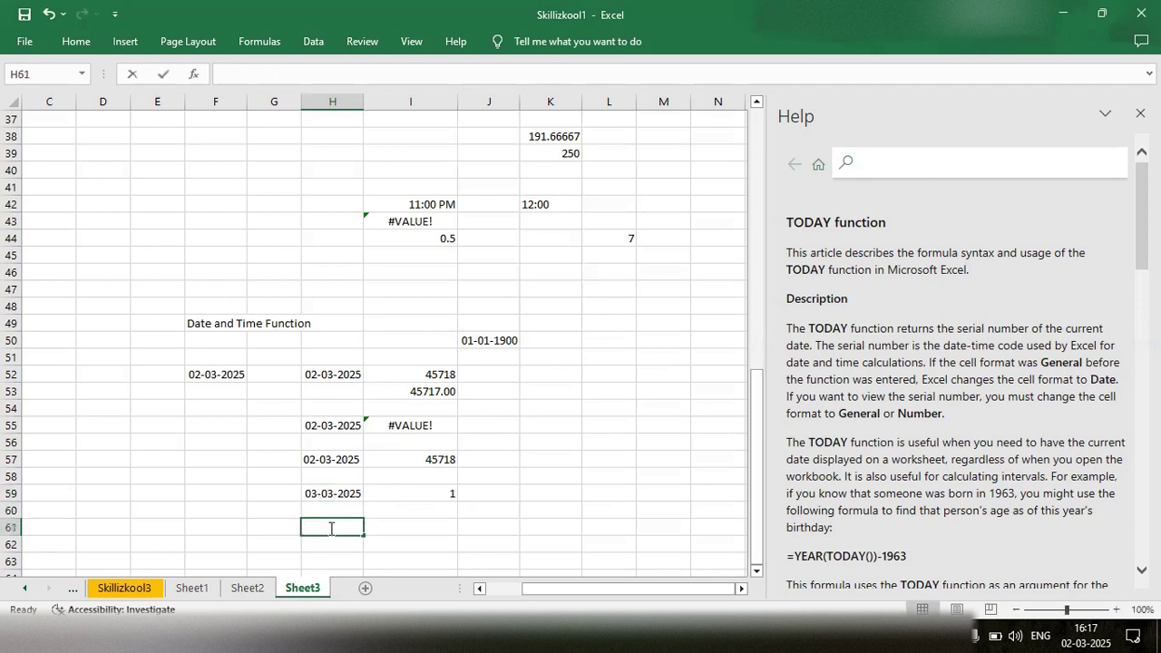
type("=weekd")
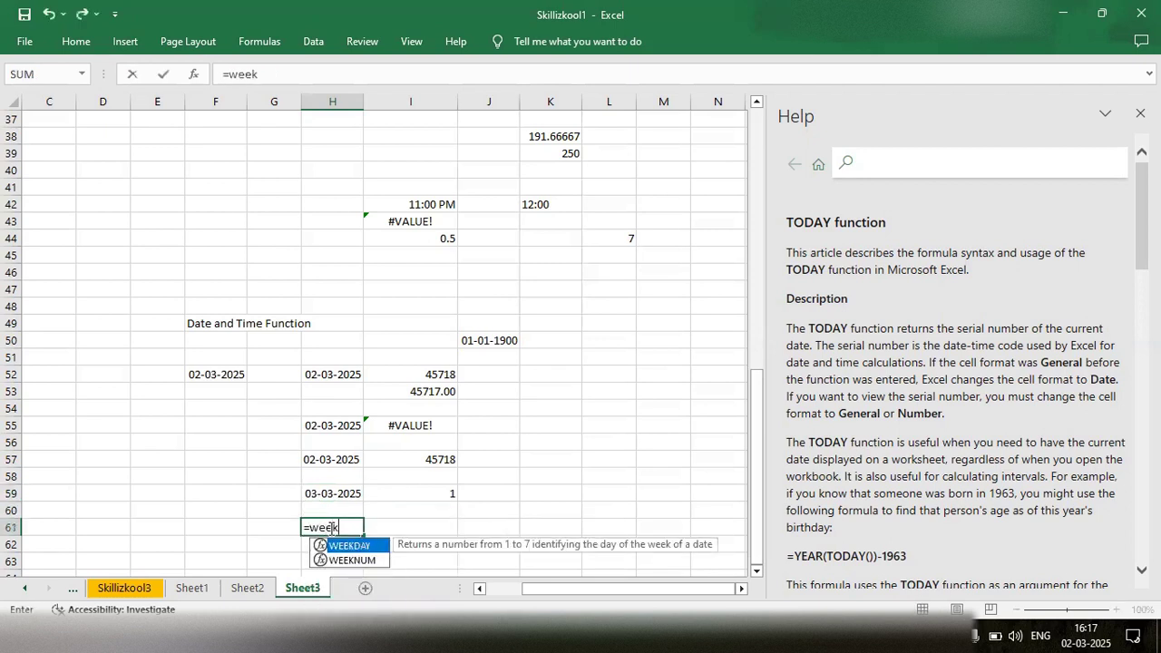
key("Tab")
left_click(318, 494)
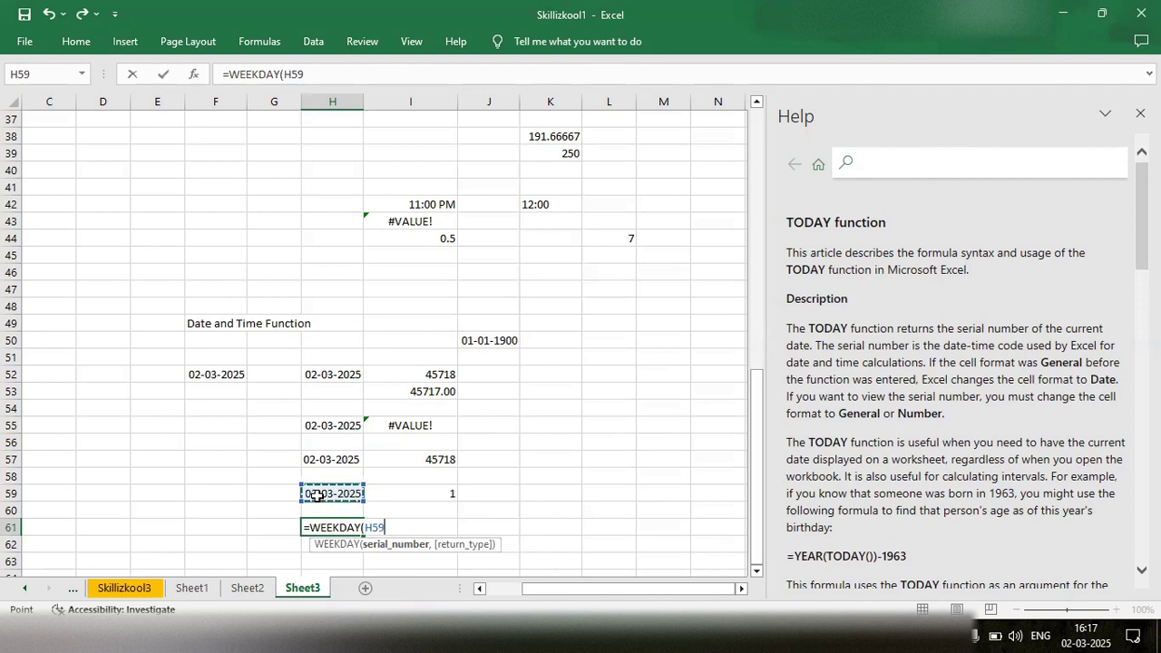
type(")")
key("Return")
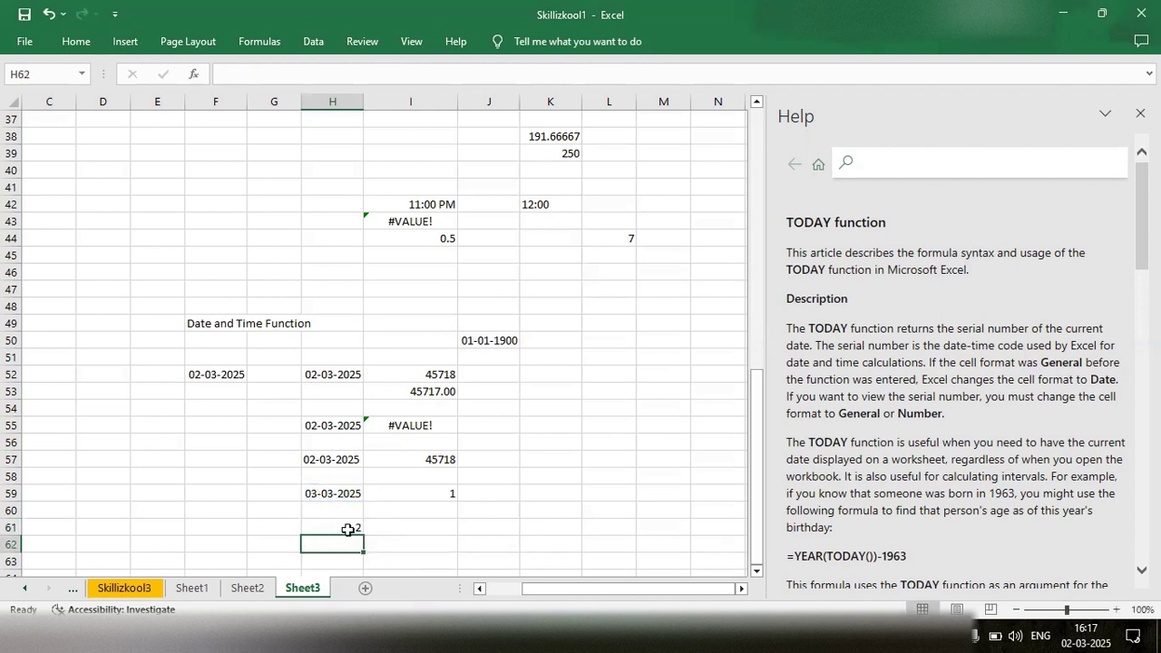
- Check the WEEKDAY formula in cell H61 and the date cell it refers to
double_click(347, 529)
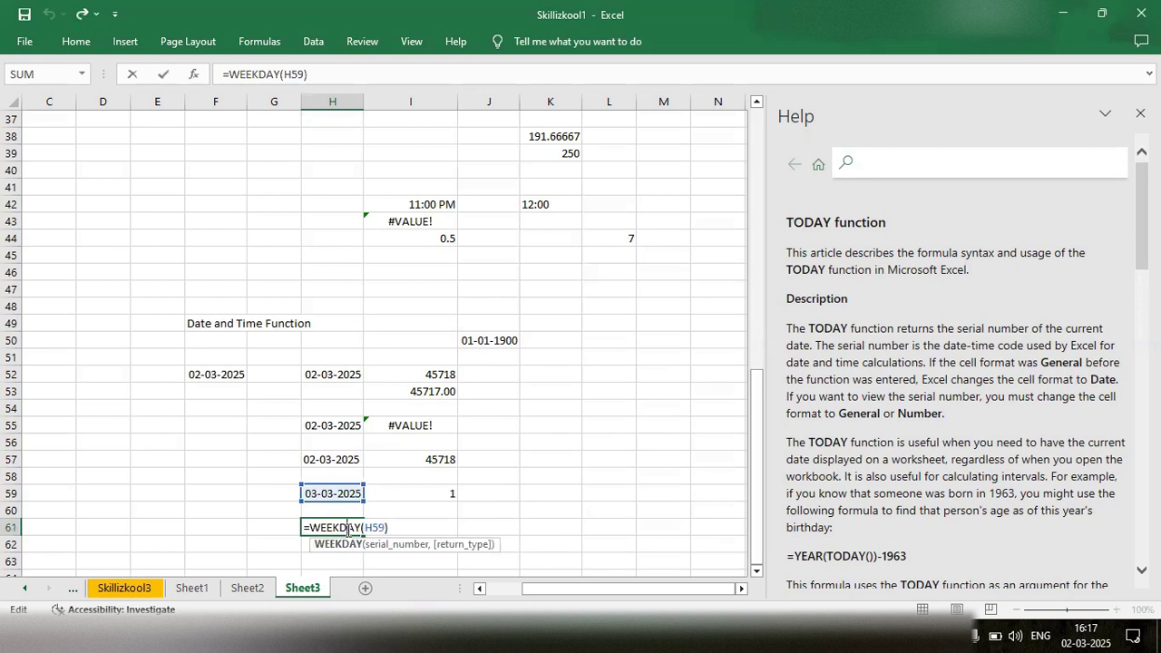
key("End")
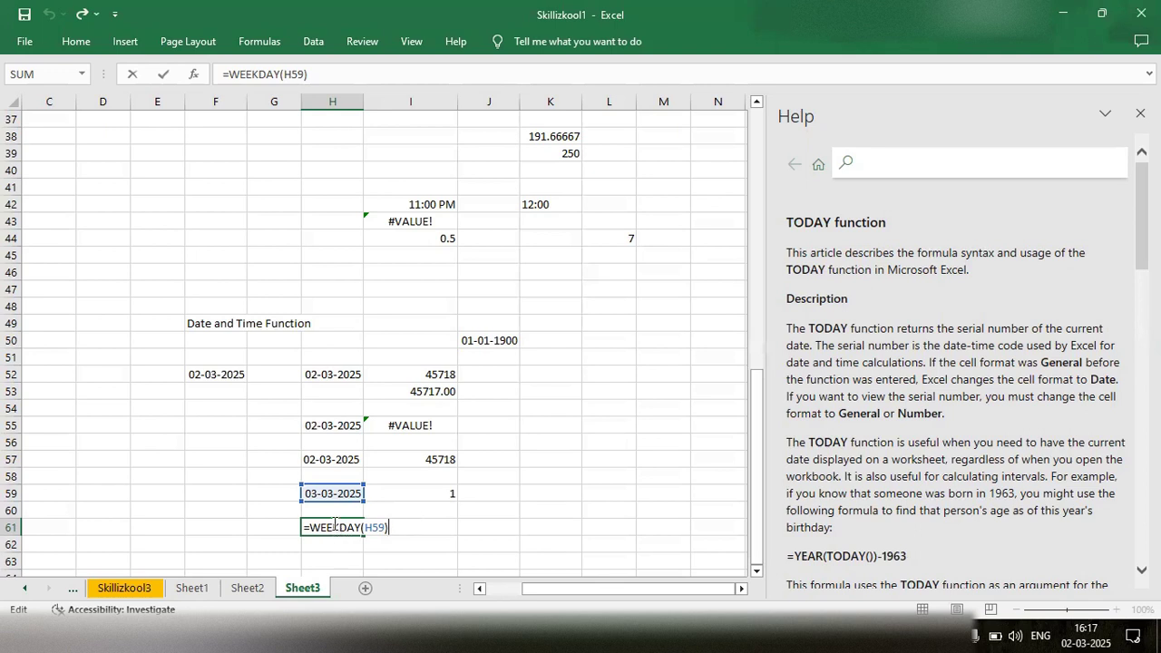
key("Return")
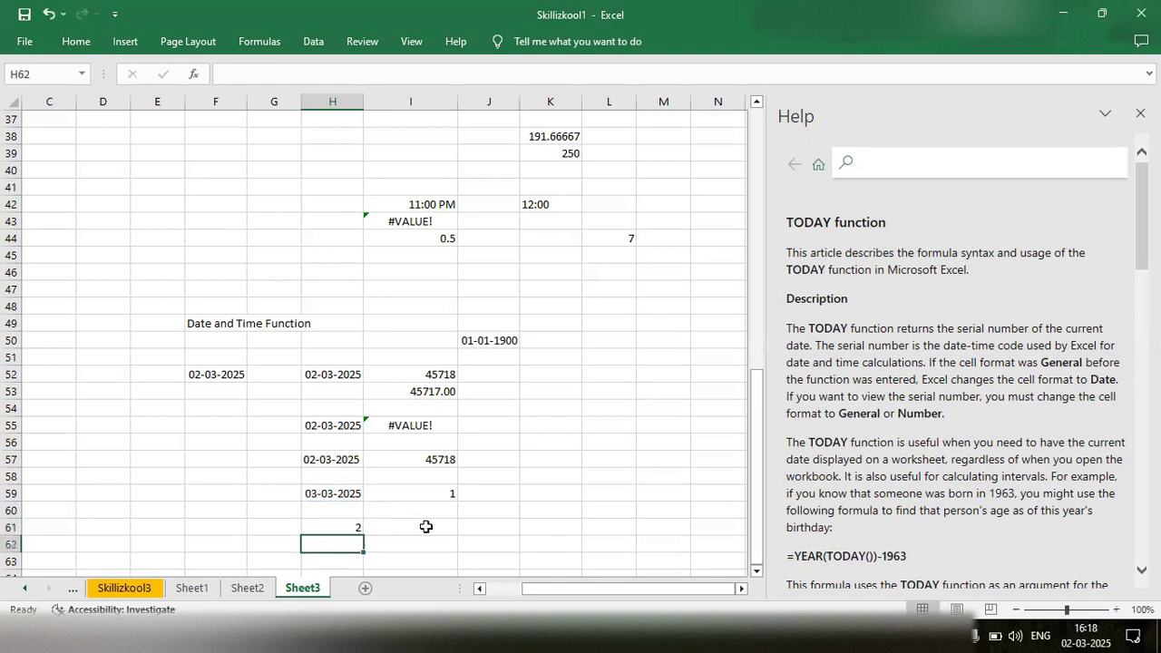
- Start a WEEKDAY formula in cell H62 and open the help article for that function
type("=wee")
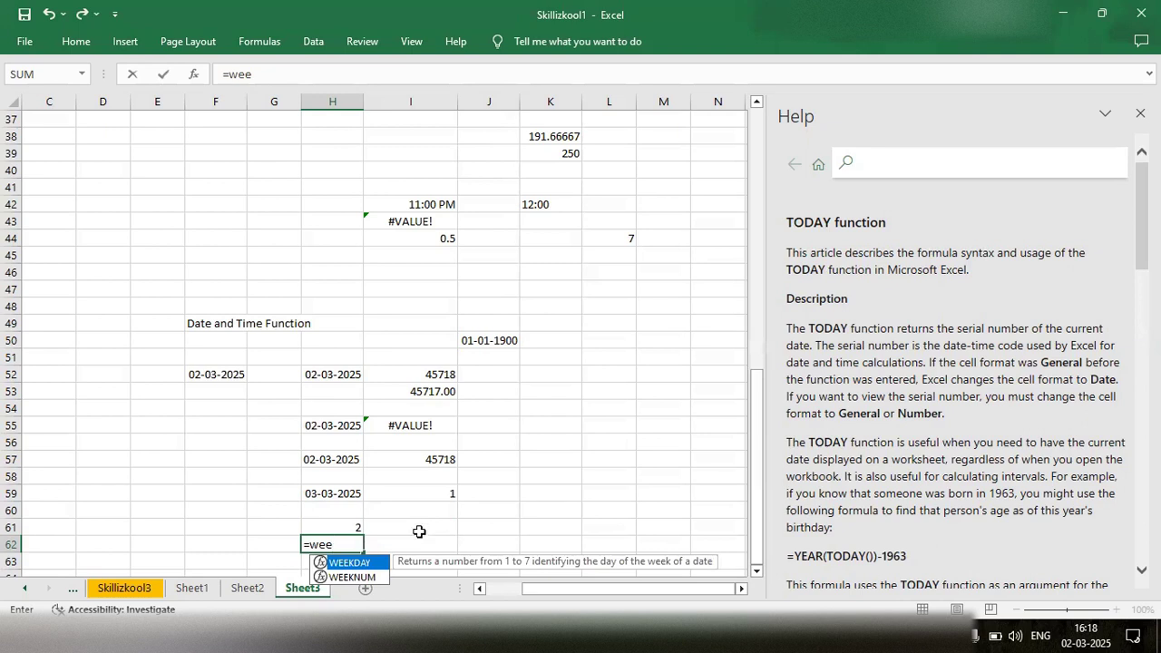
double_click(337, 563)
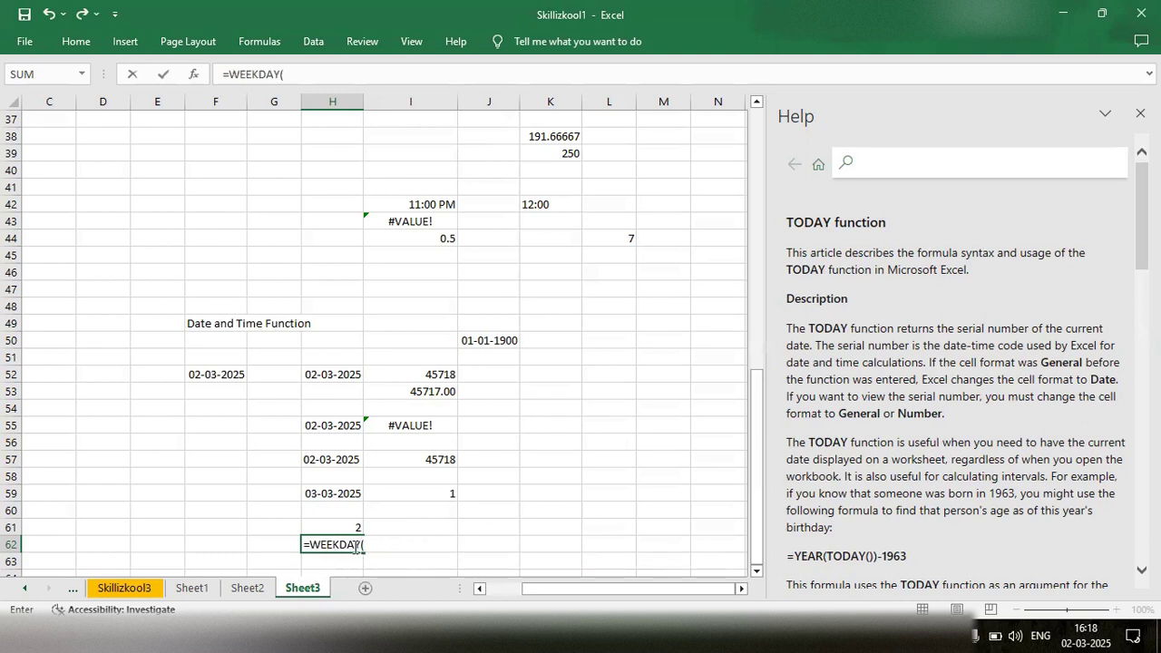
key("F1")
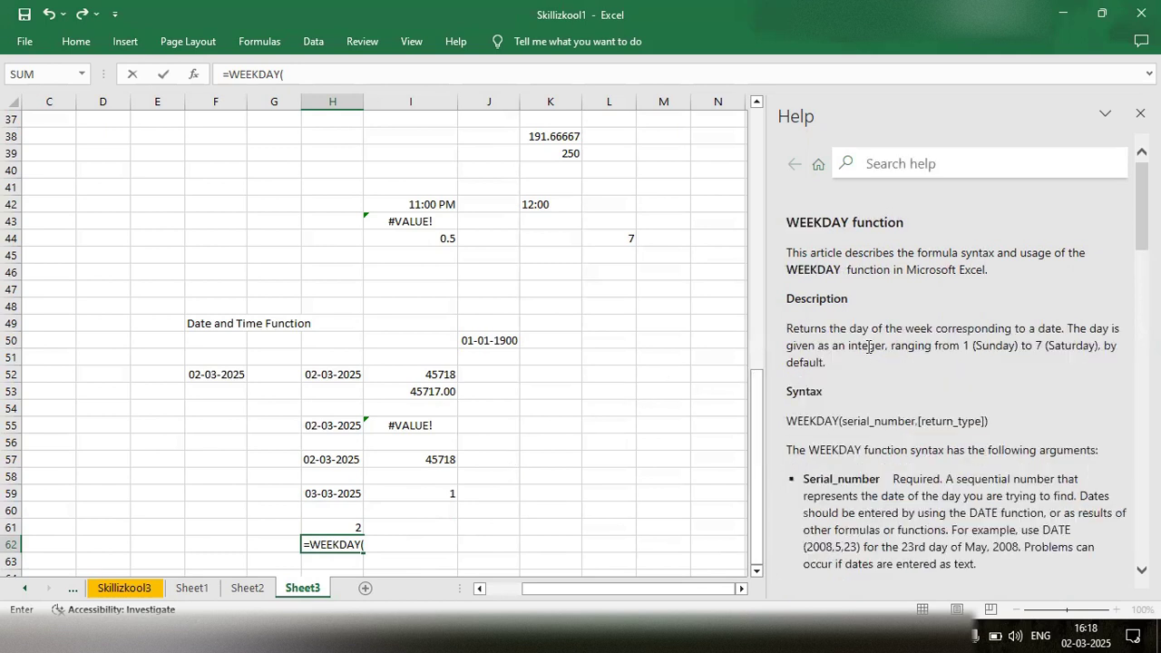
- Read the WEEKDAY help article's syntax section and its table of return types
left_click(960, 334)
scroll(911, 381, "down", 3)
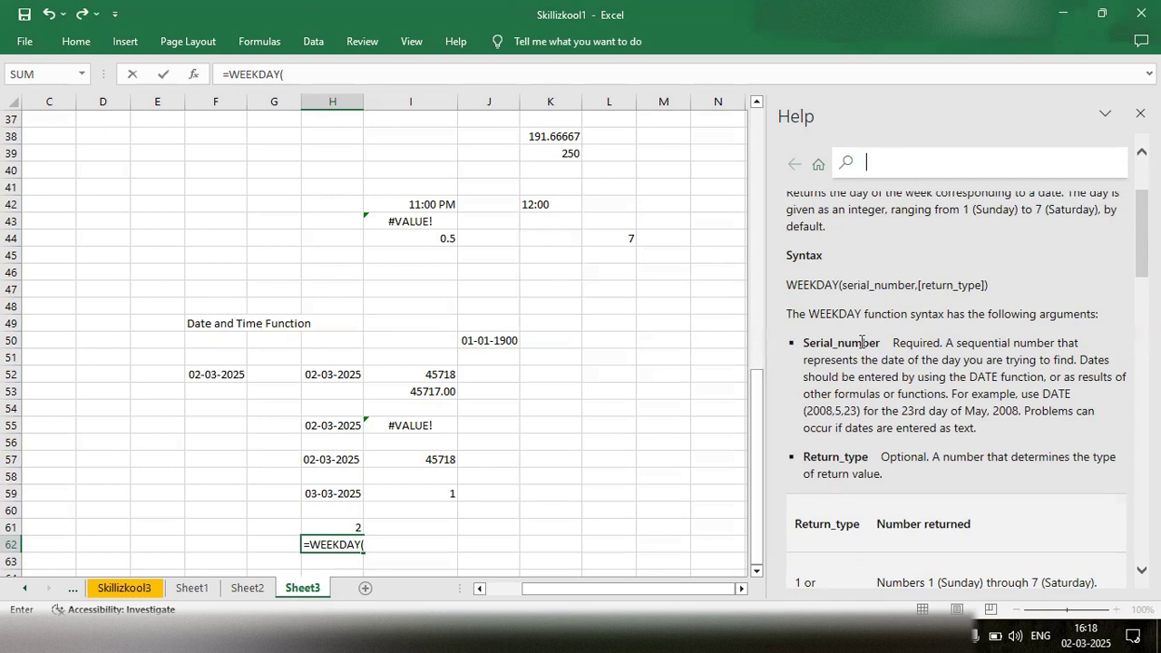
scroll(861, 341, "down", 2)
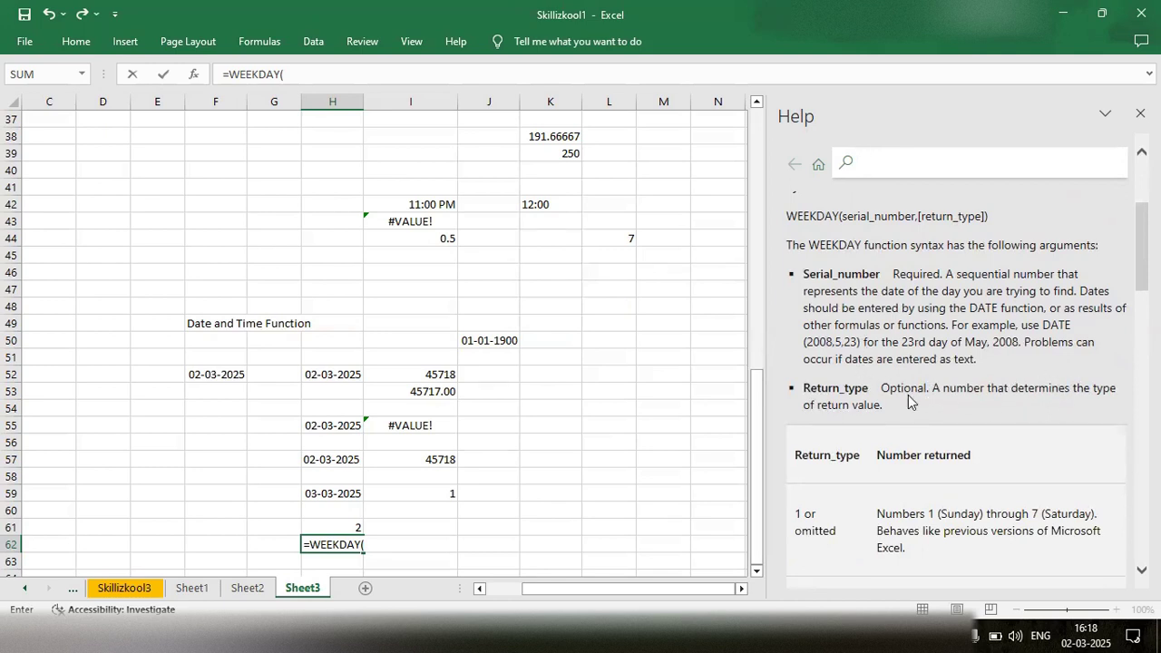
scroll(911, 401, "down", 2)
scroll(908, 394, "down", 1)
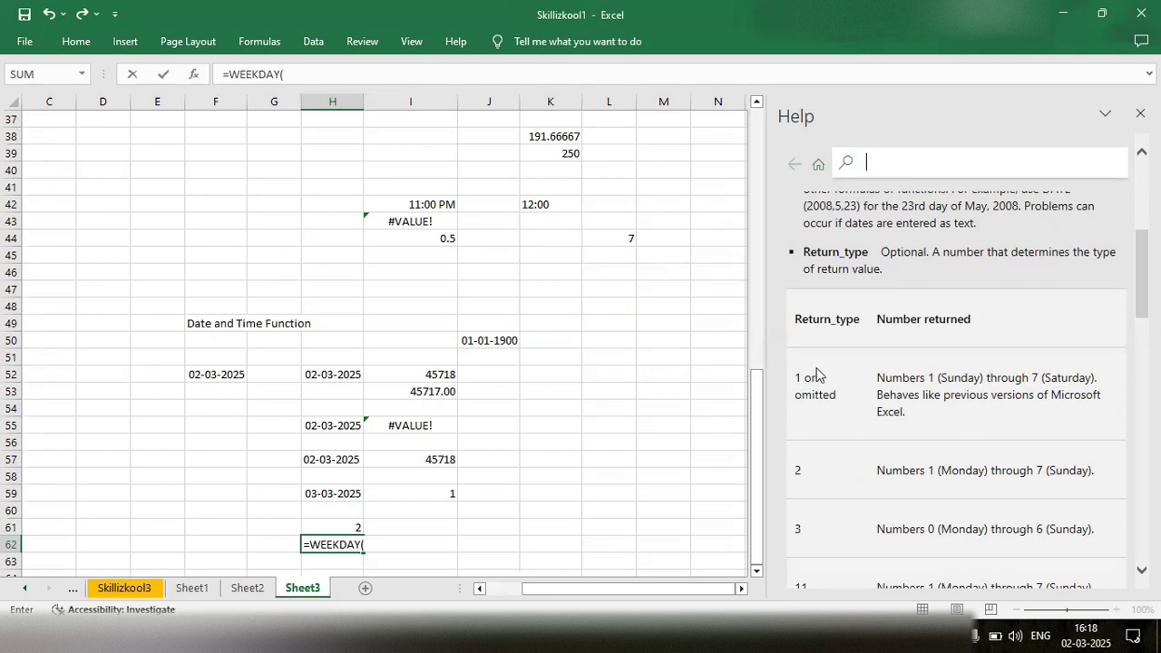
scroll(819, 395, "down", 1)
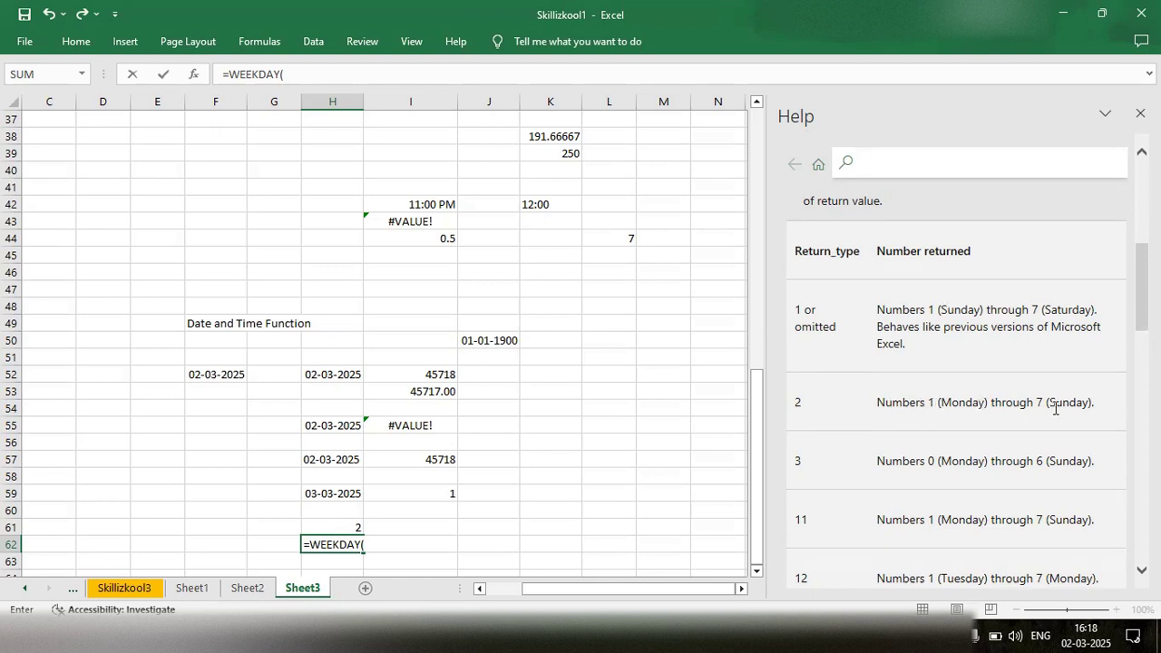
scroll(1055, 409, "down", 2)
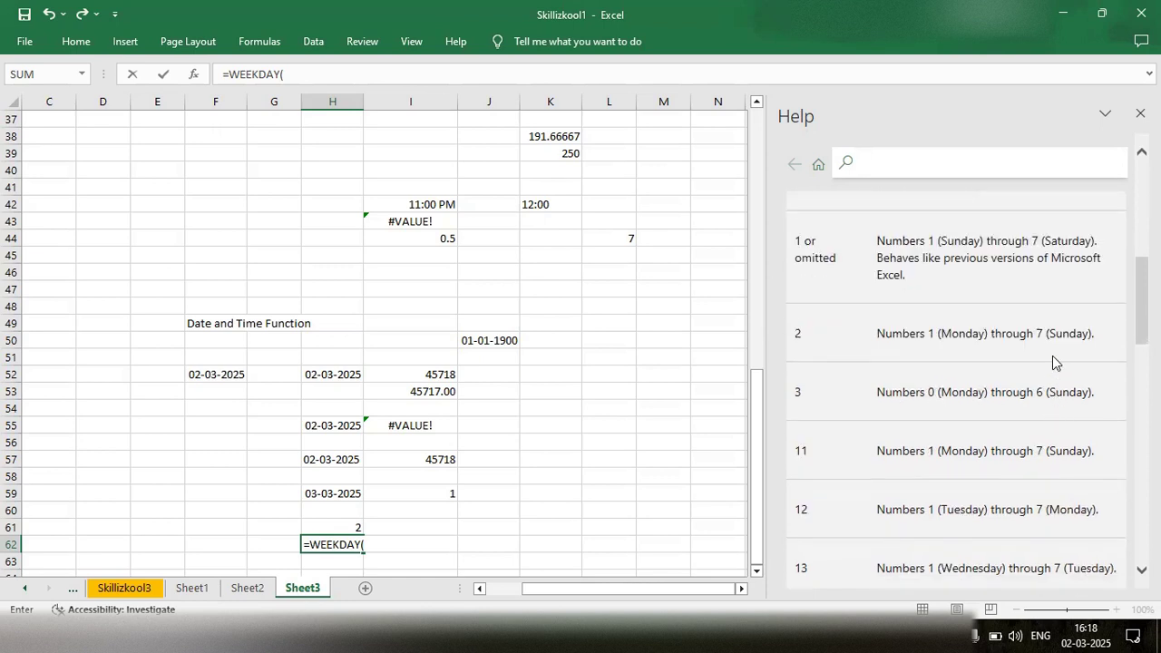
- Complete the formula in cell H62 as =WEEKDAY(H59,2) so the week is numbered from Monday to Sunday
left_click(385, 545)
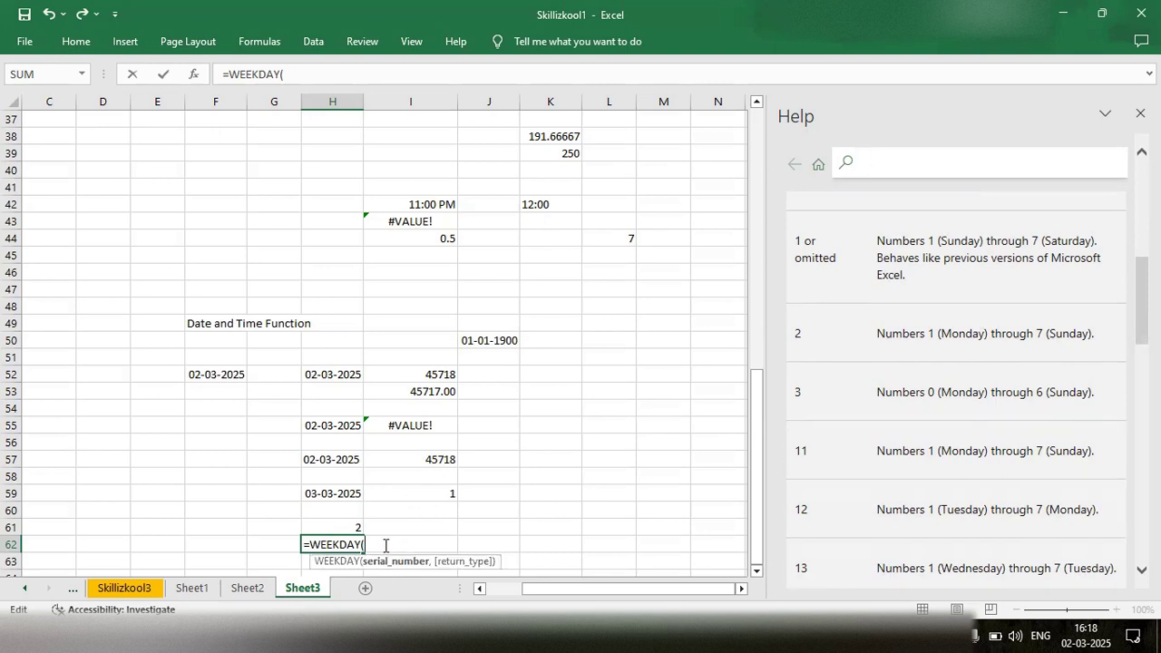
left_click(347, 494)
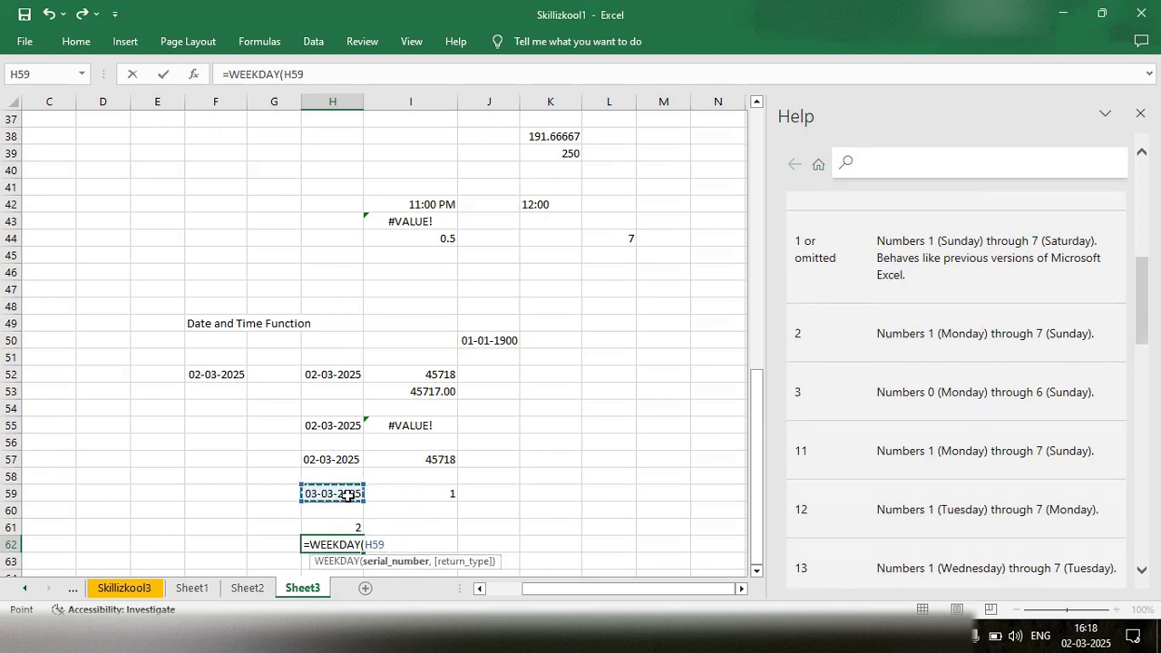
type(",")
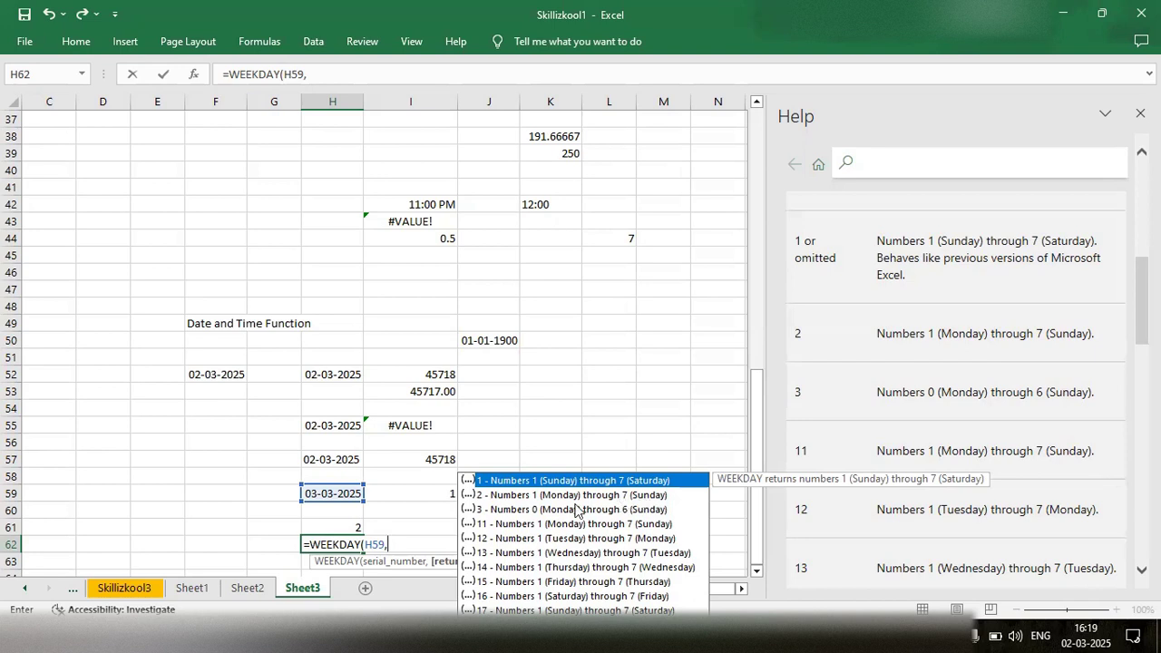
type("2")
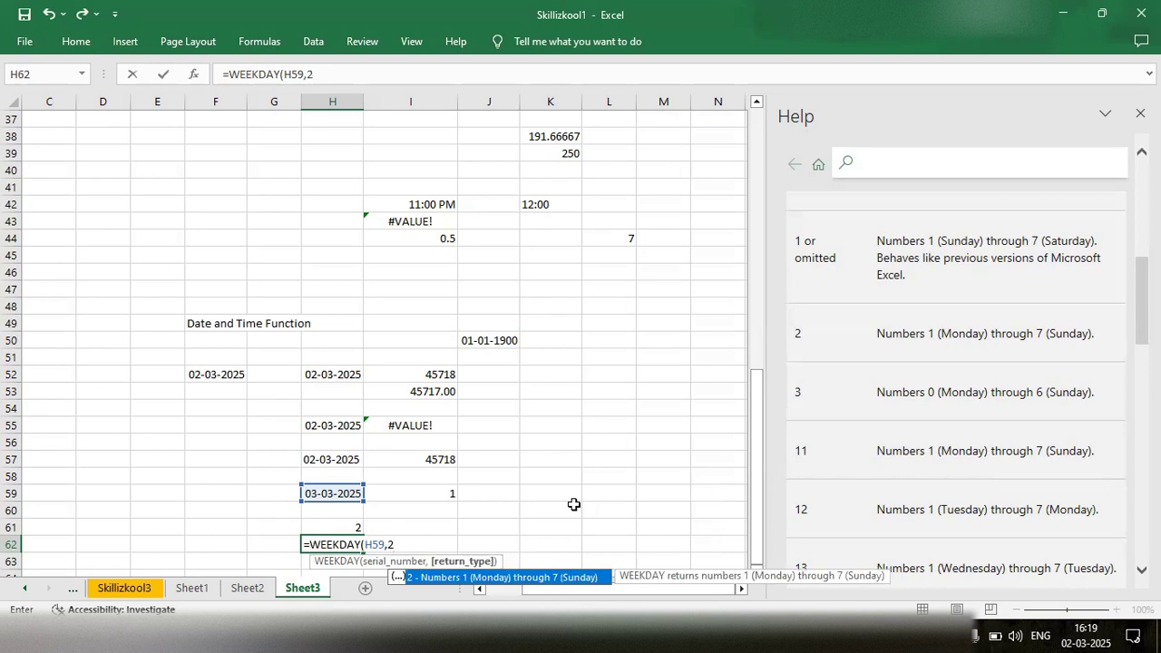
type(")")
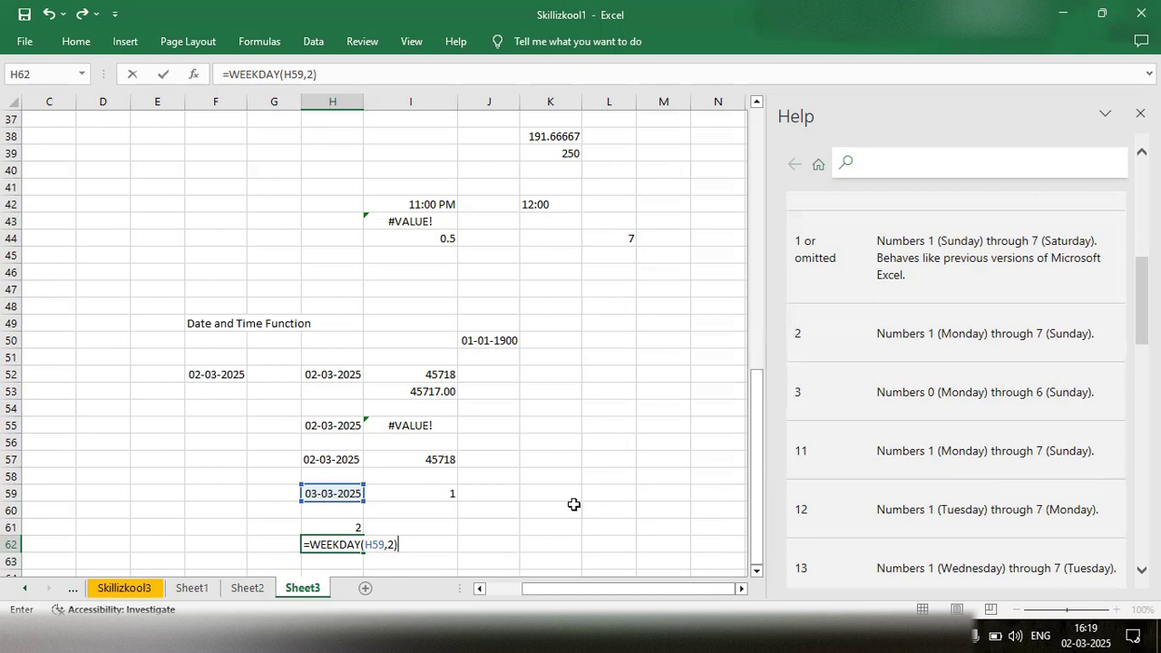
key("Return")
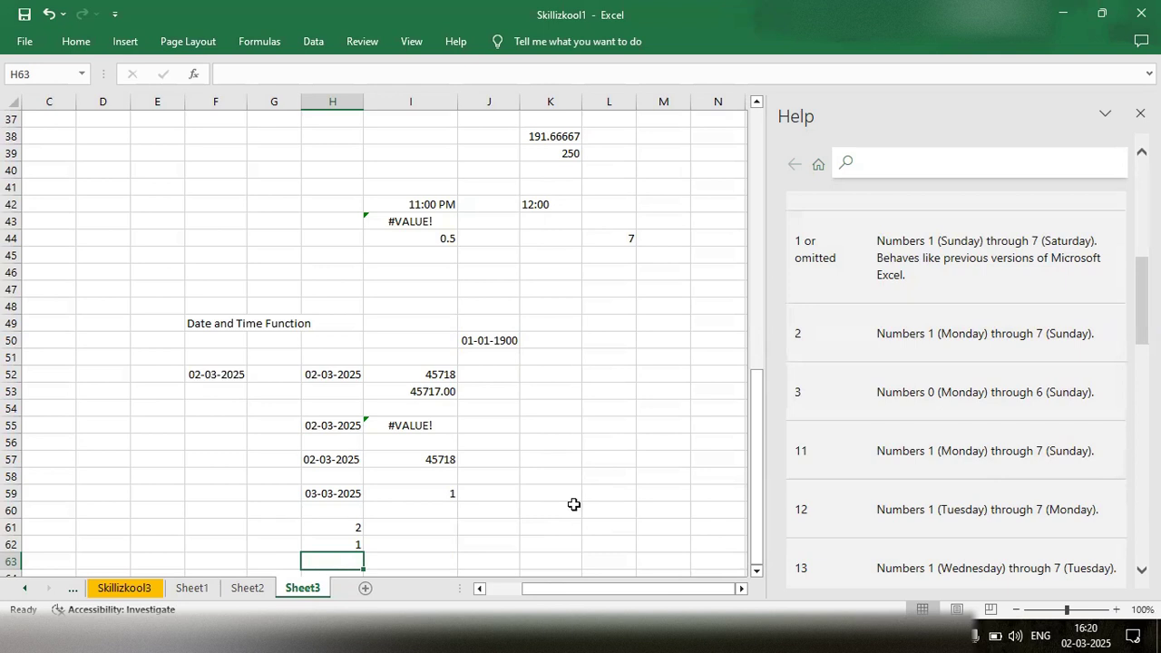
- Change the return type of the WEEKDAY formula in cell H62 to 1
left_click(343, 544)
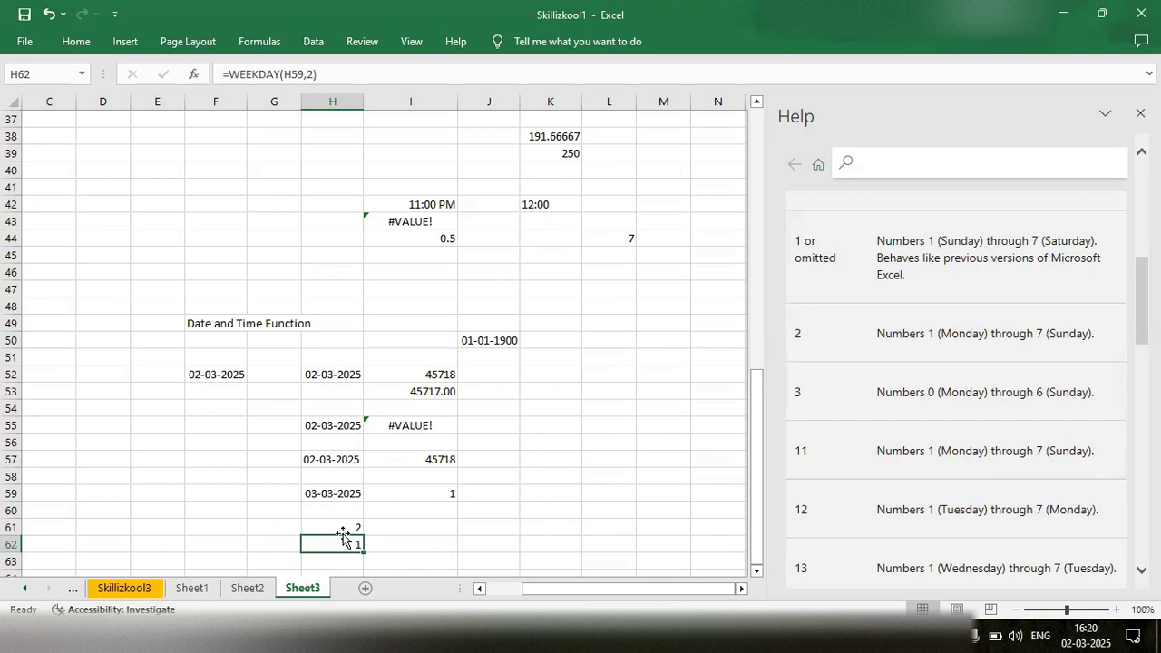
double_click(344, 543)
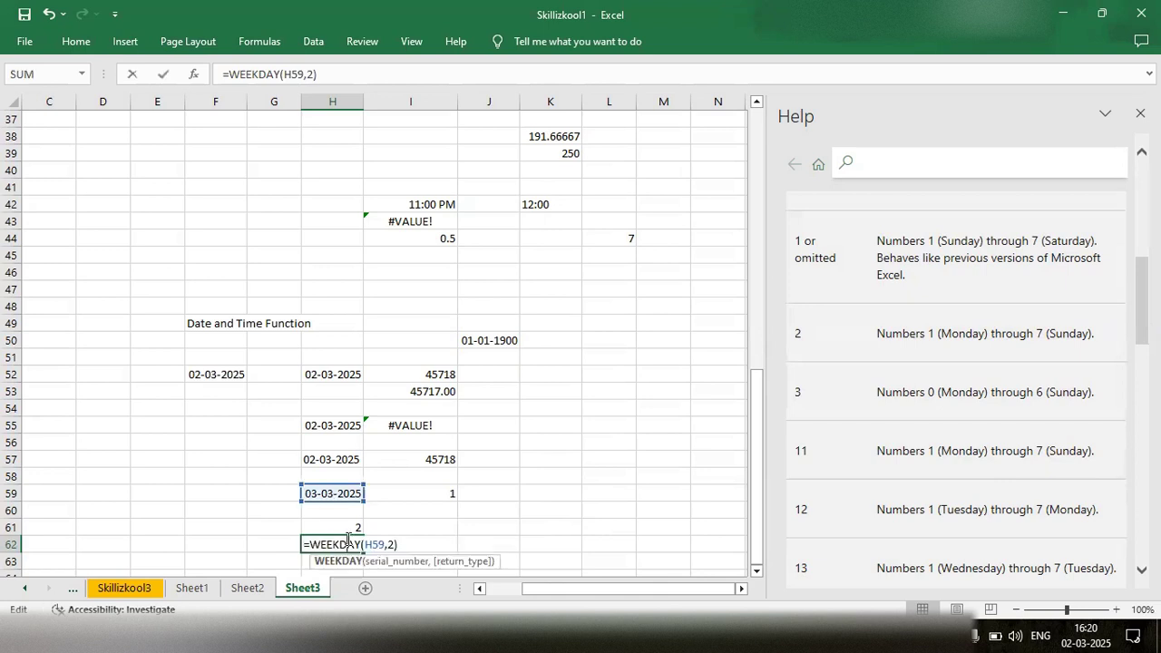
left_click(392, 543)
key("BackSpace")
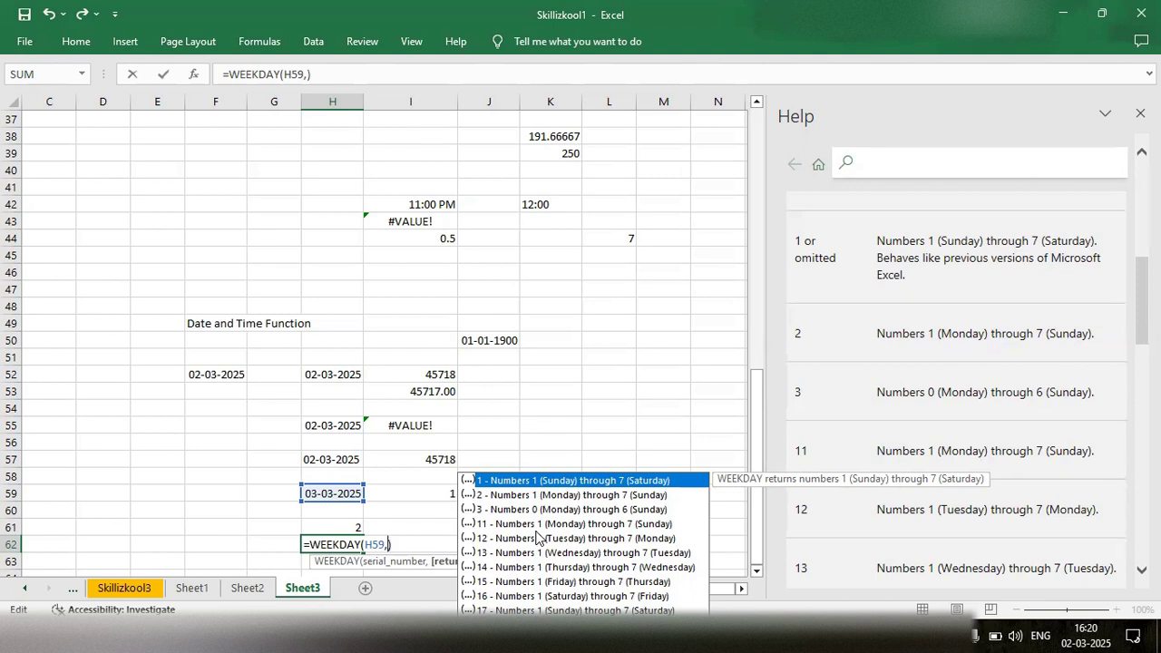
type("1")
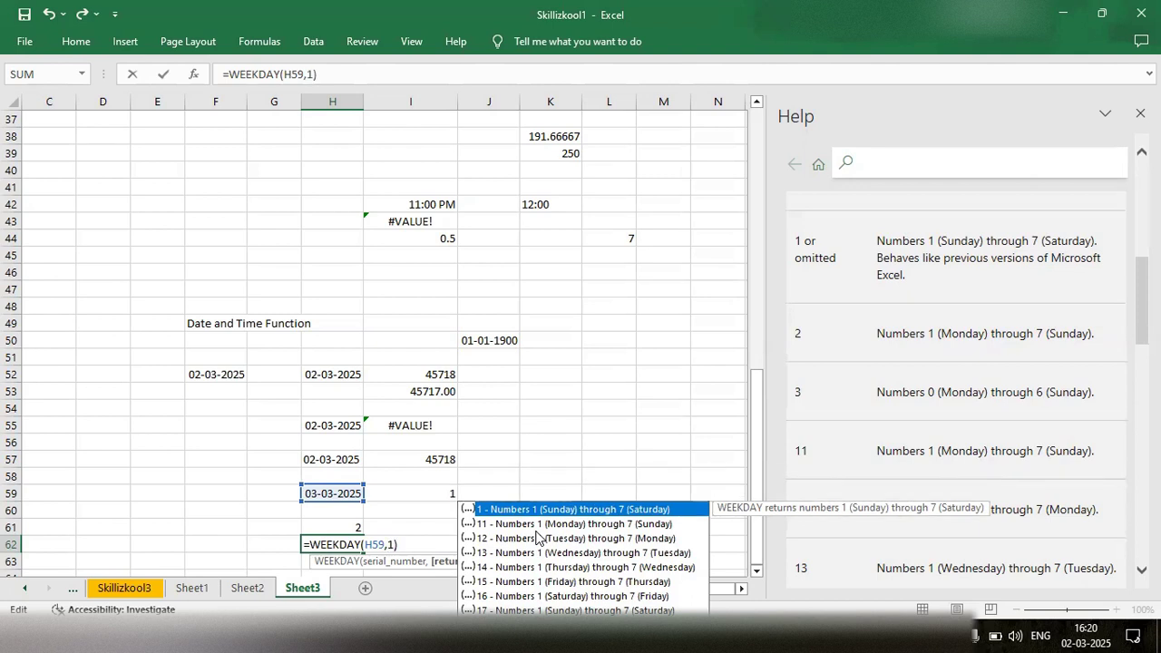
key("Return")
- Enter the formula =WEEKDAY(H59) without a return type in cell I62
scroll(535, 530, "down", 2)
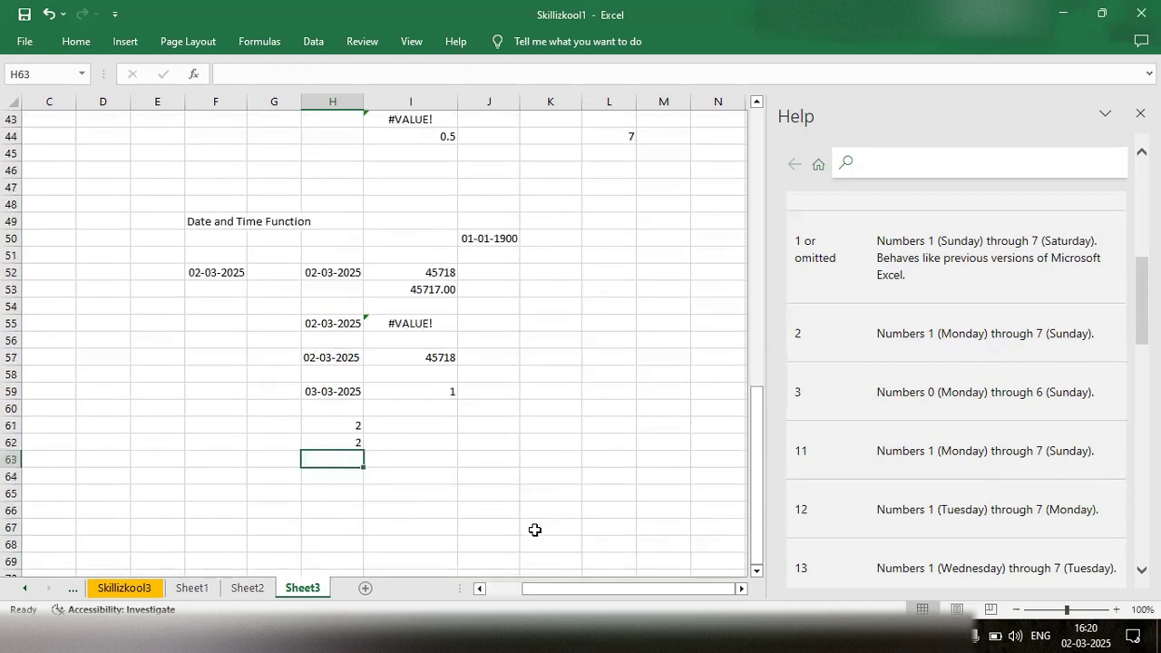
left_click(419, 443)
double_click(419, 440)
type("=week")
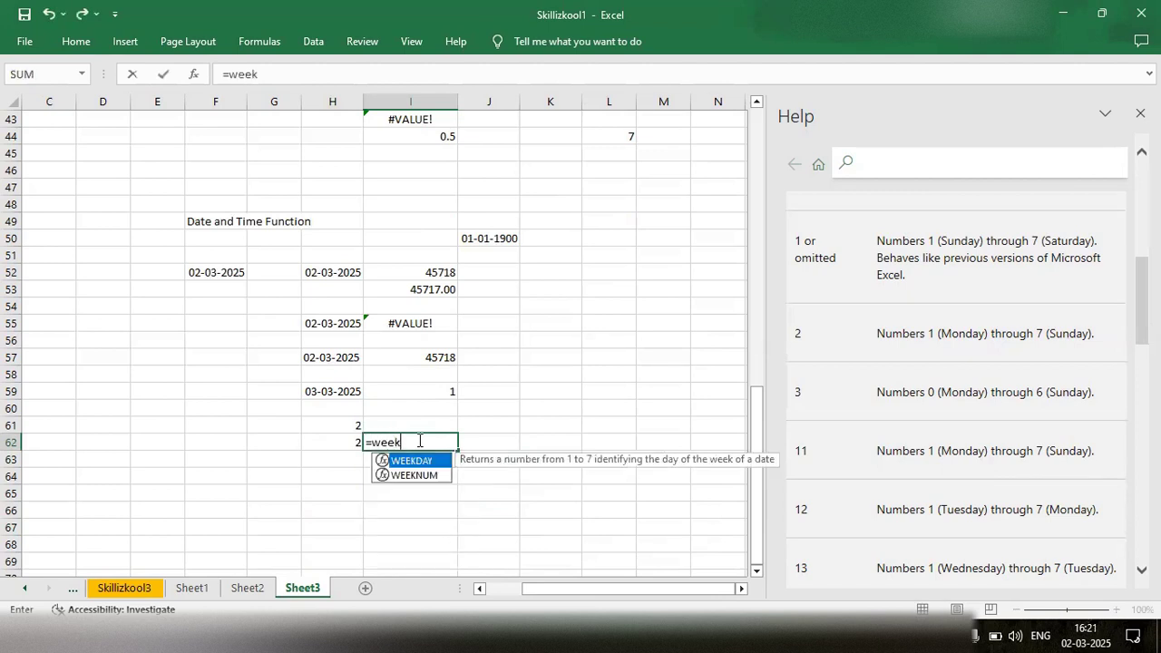
type("da")
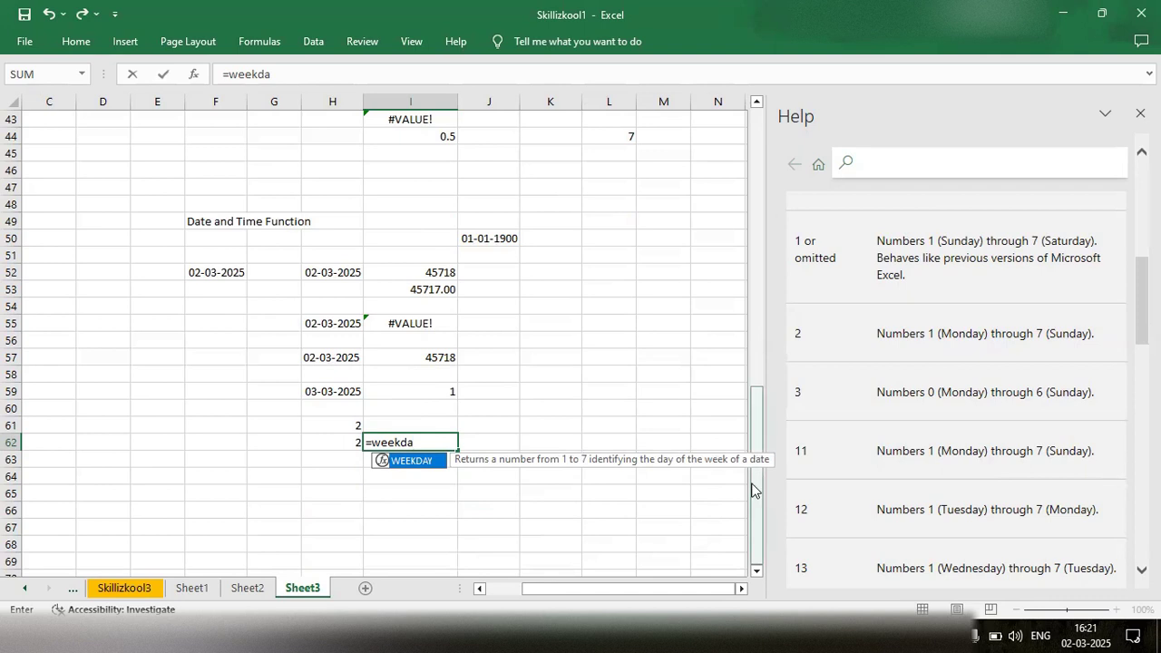
key("Tab")
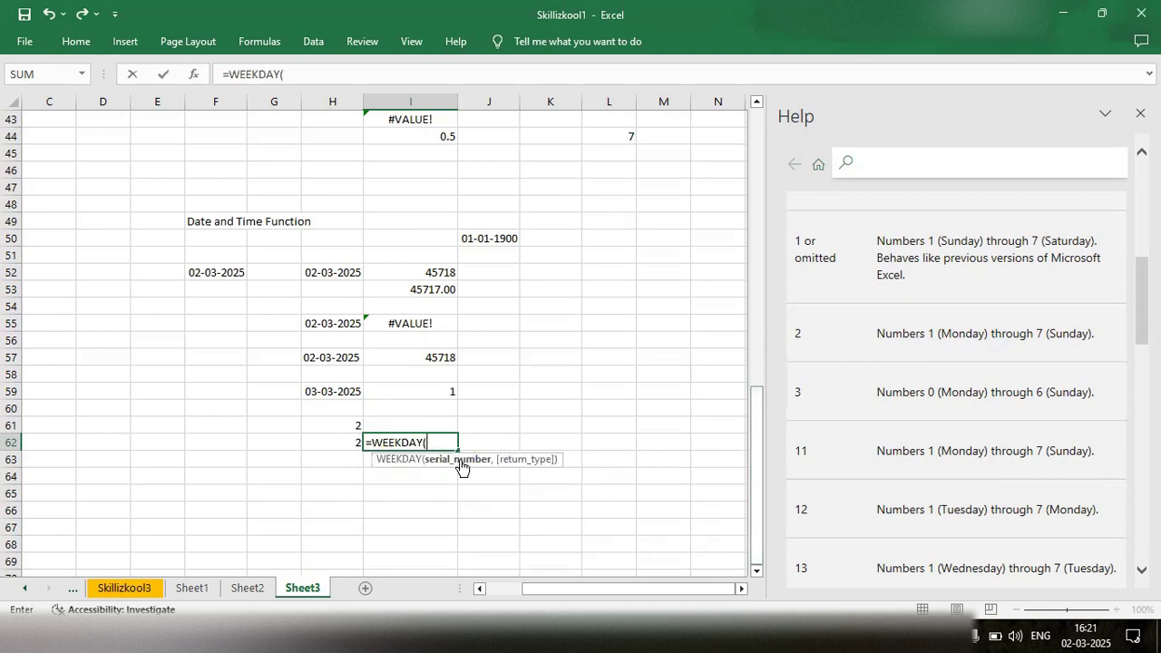
left_click(333, 389)
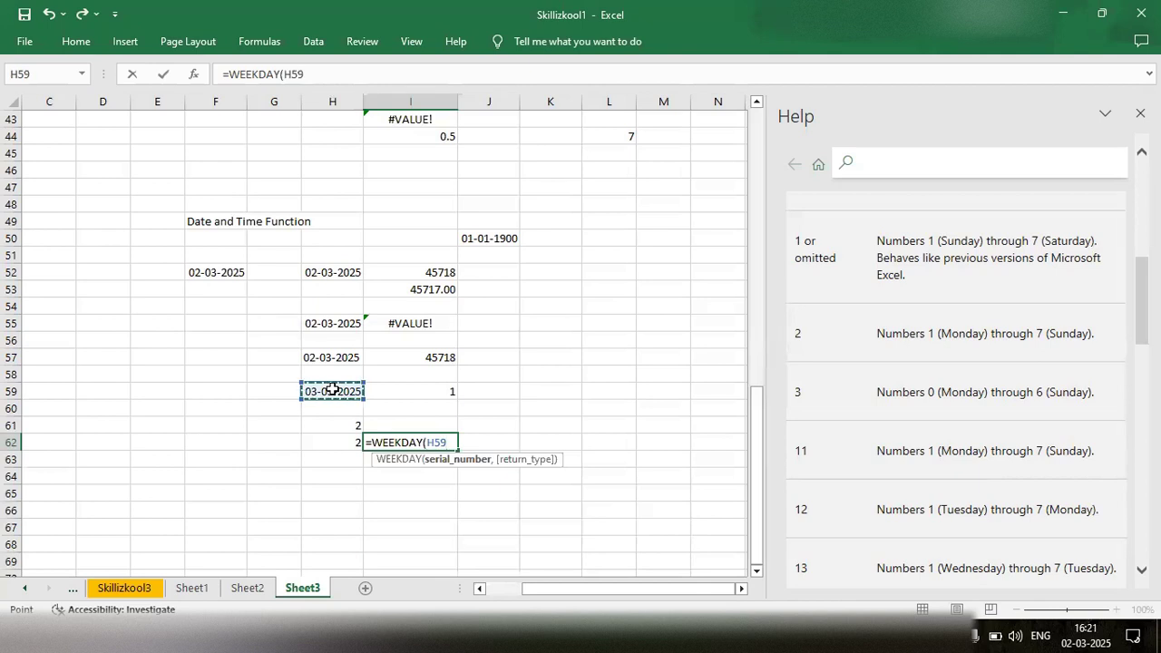
type(")")
key("Return")
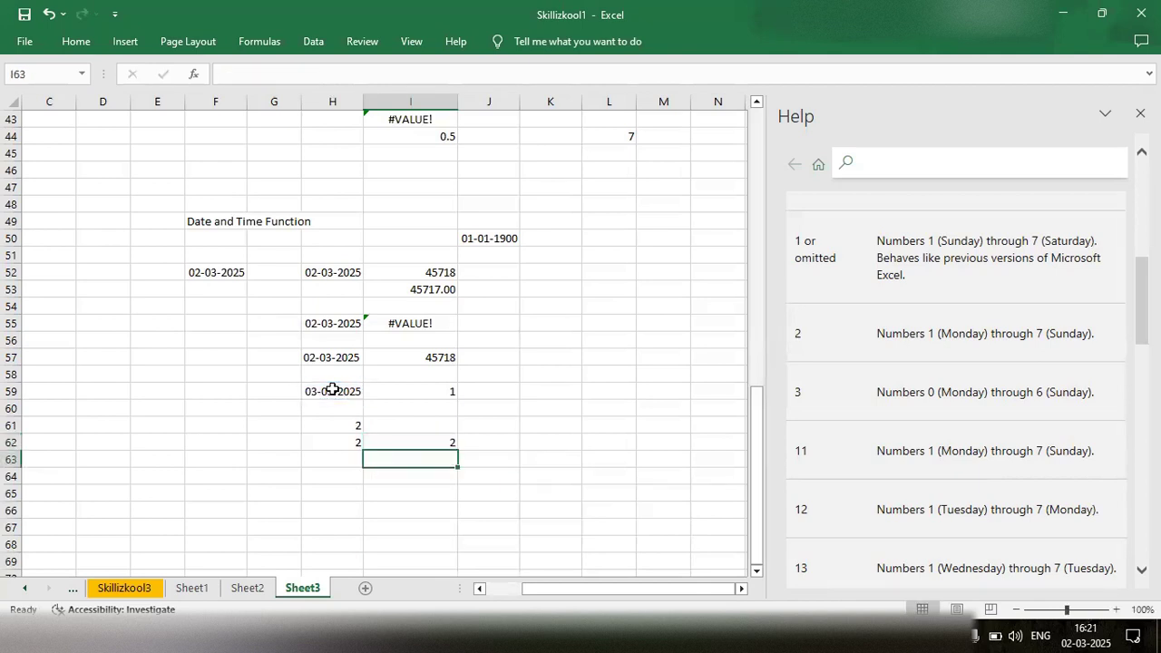
- Check the WEEKDAY formula in cell I62 and the date cell it refers to, without changing it
double_click(409, 440)
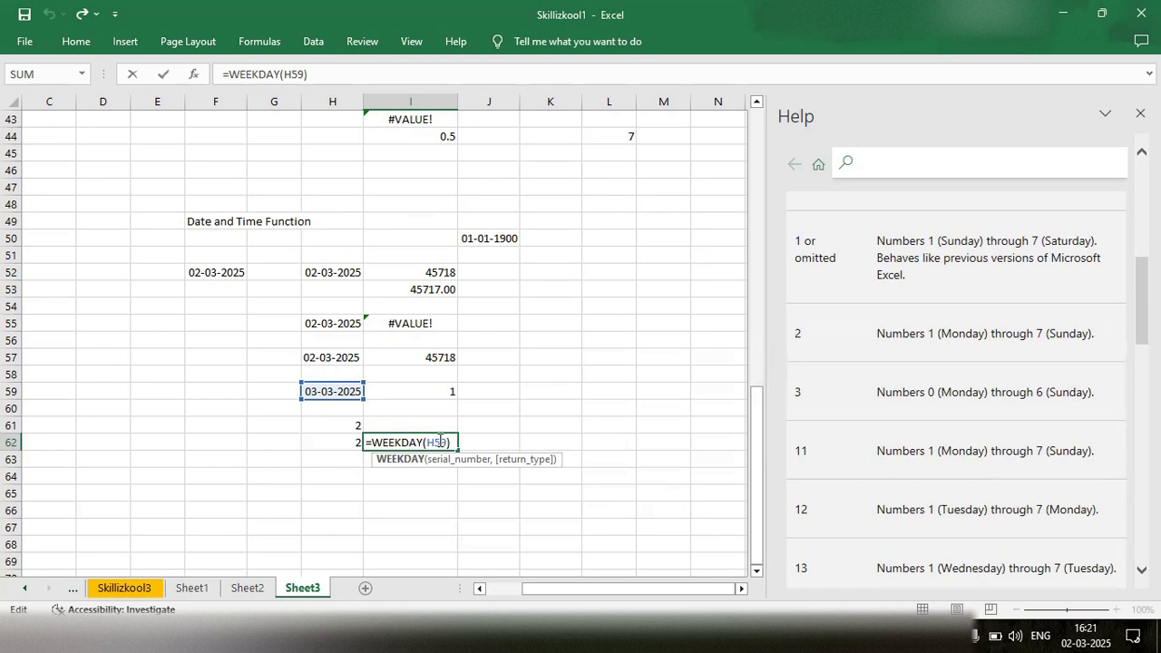
left_click(448, 440)
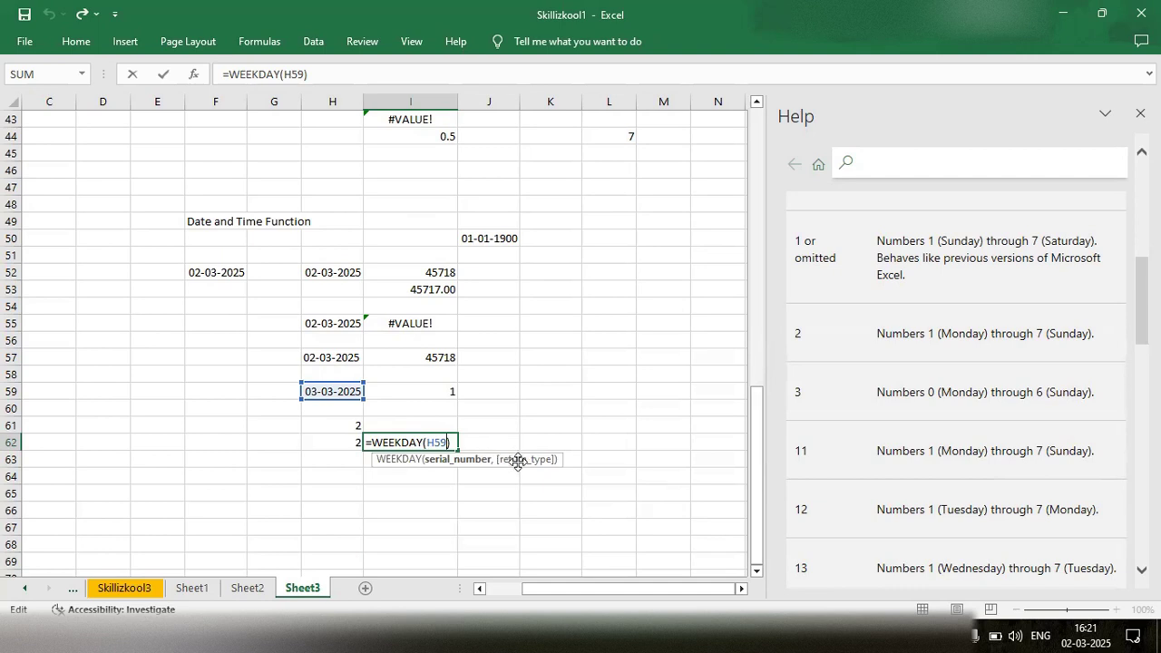
left_click(455, 441)
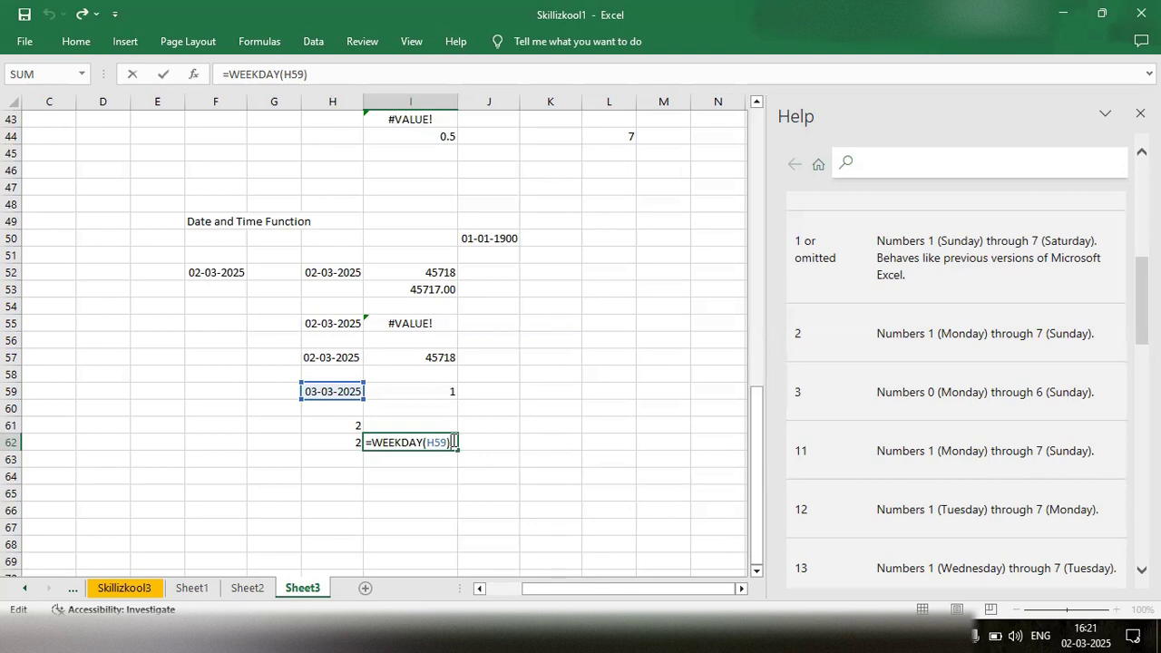
key("Return")
double_click(451, 440)
left_click(409, 462)
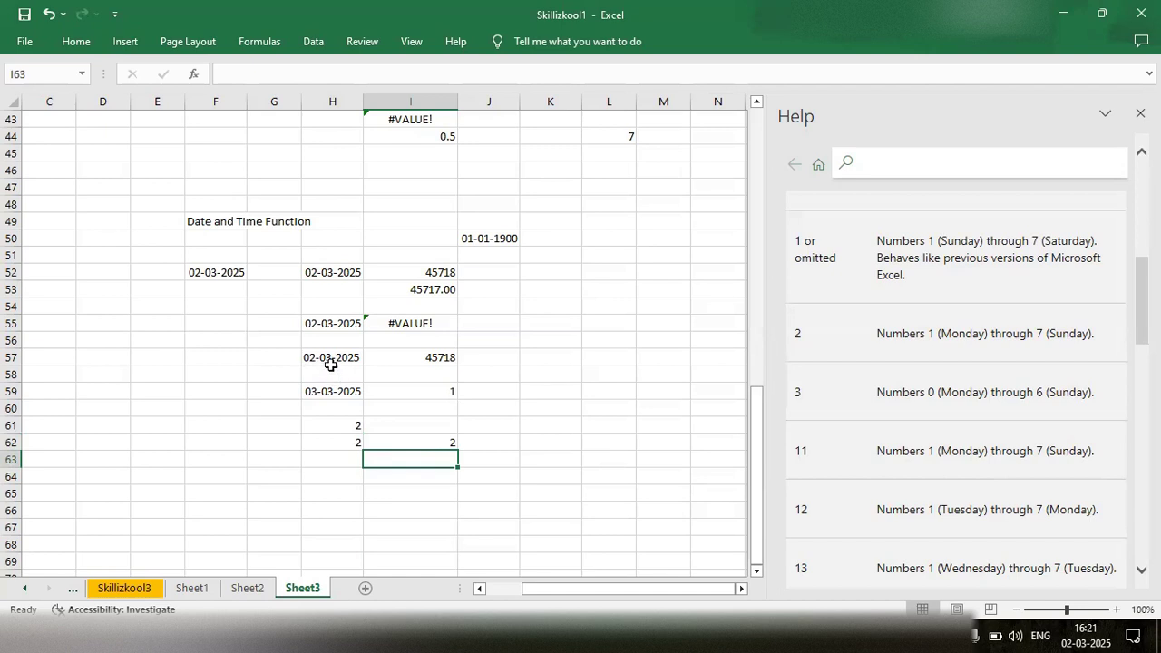
double_click(384, 459)
type("=weekday")
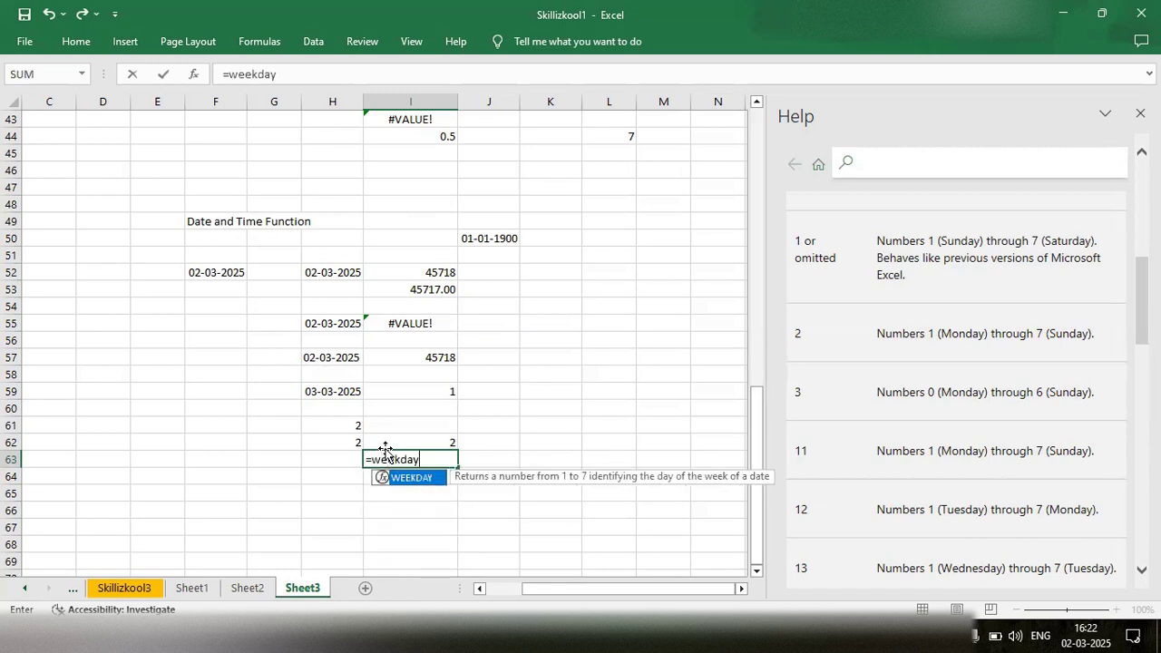
key("Tab")
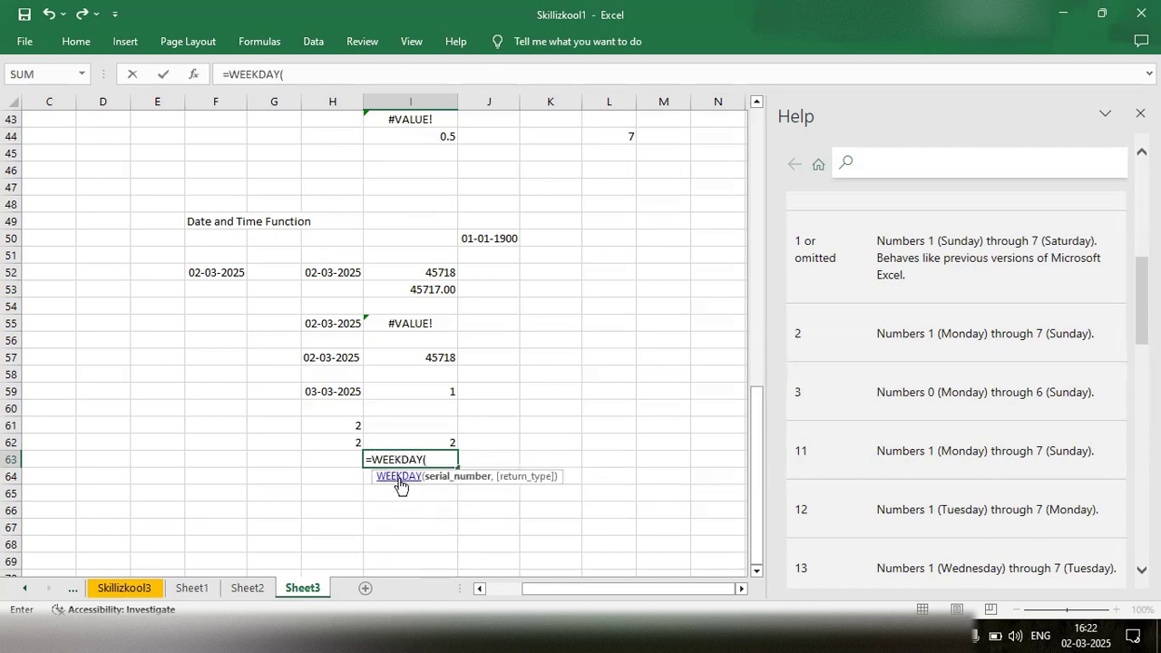
left_click(401, 487)
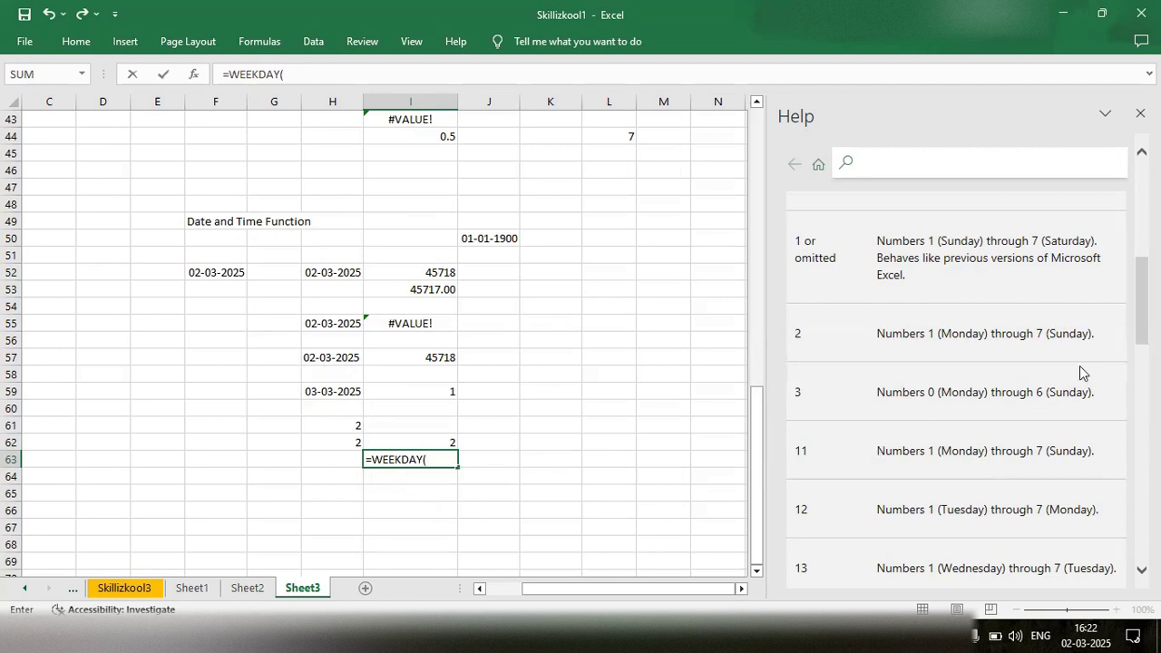
scroll(1056, 354, "down", 3)
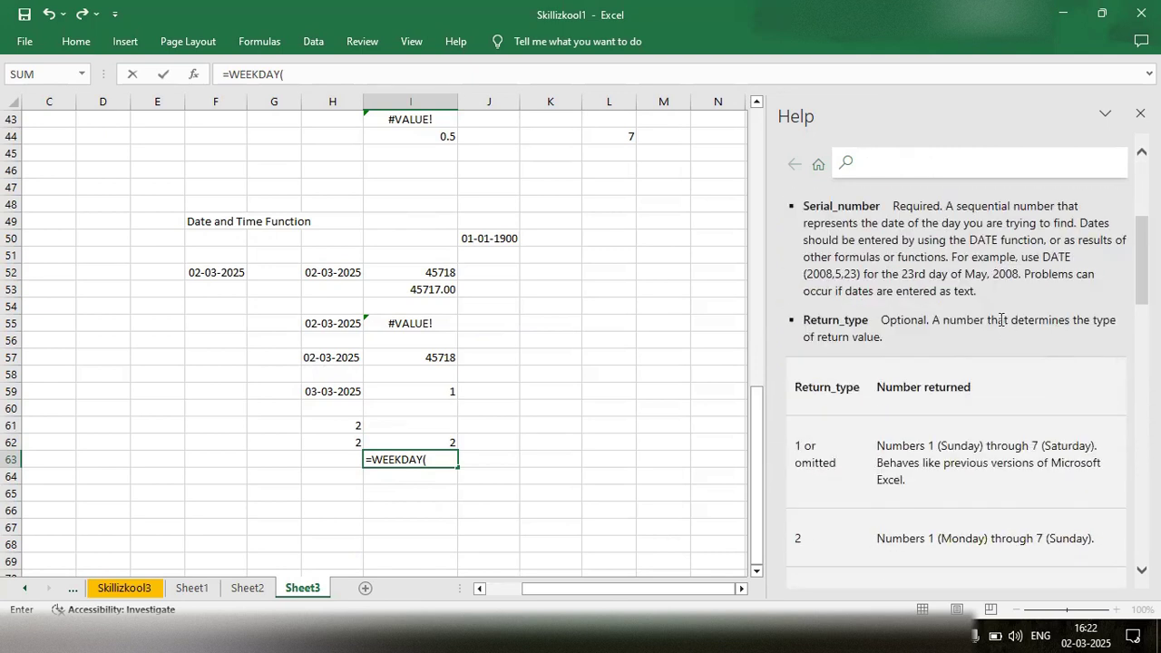
left_click(332, 359)
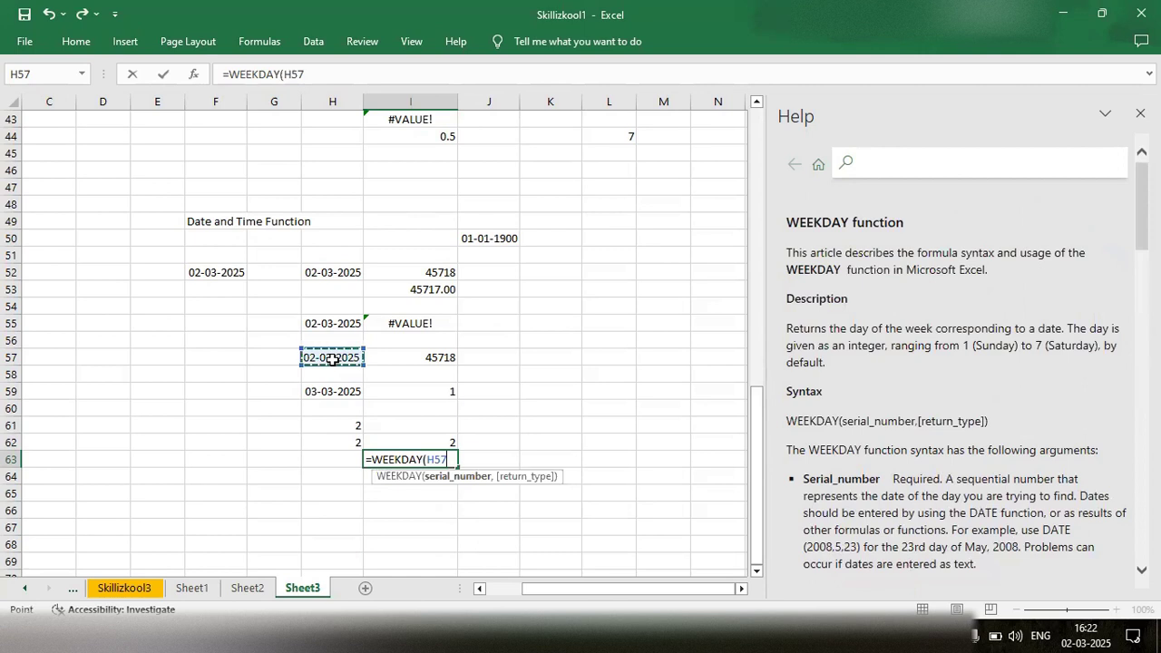
left_click(442, 392)
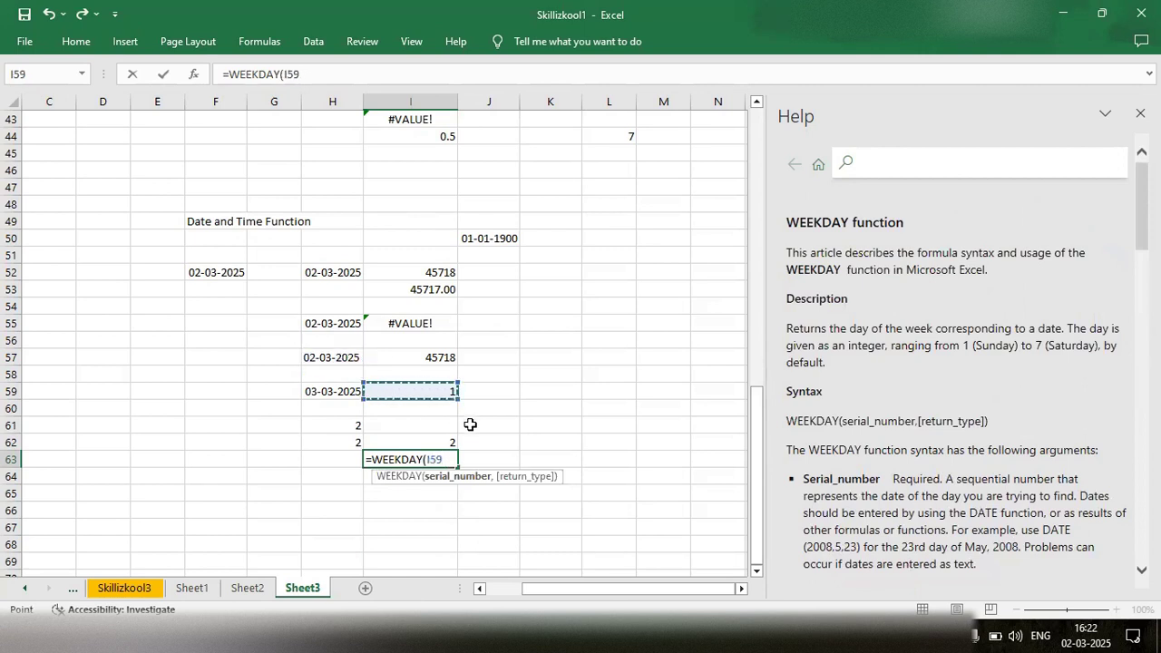
key("BackSpace")
key("BackSpace")
key("BackSpace")
key("BackSpace")
key("BackSpace")
key("BackSpace")
key("BackSpace")
key("BackSpace")
key("BackSpace")
key("BackSpace")
key("BackSpace")
key("BackSpace")
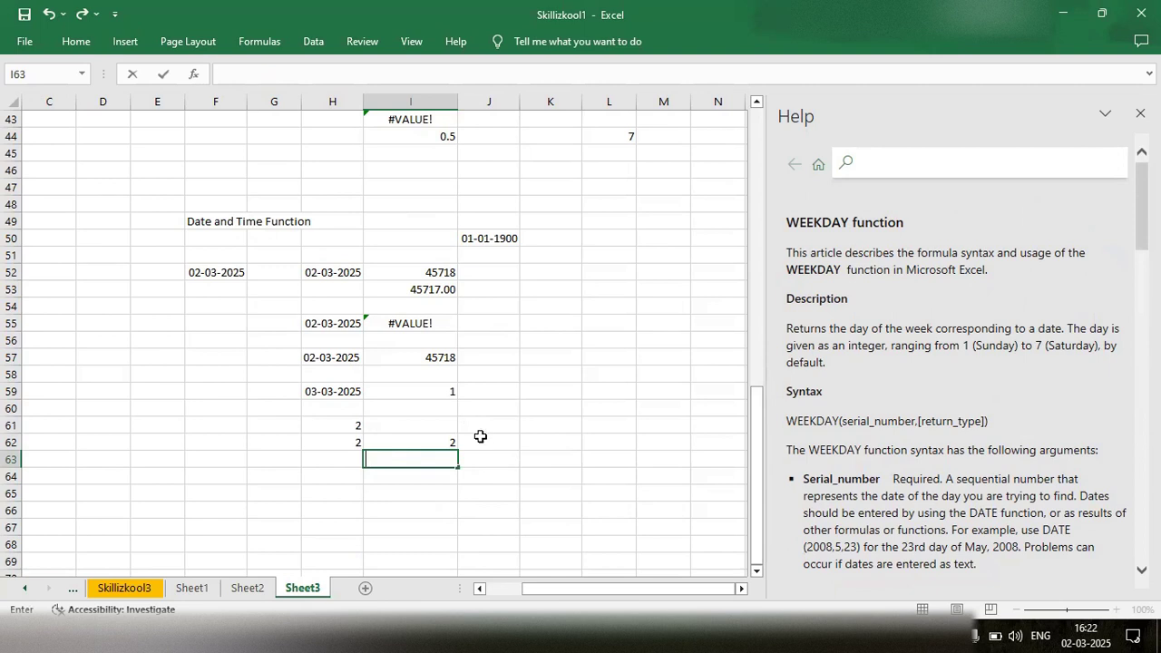
- Inspect the WEEKDAY formula in cell H61
left_click(320, 427)
double_click(320, 427)
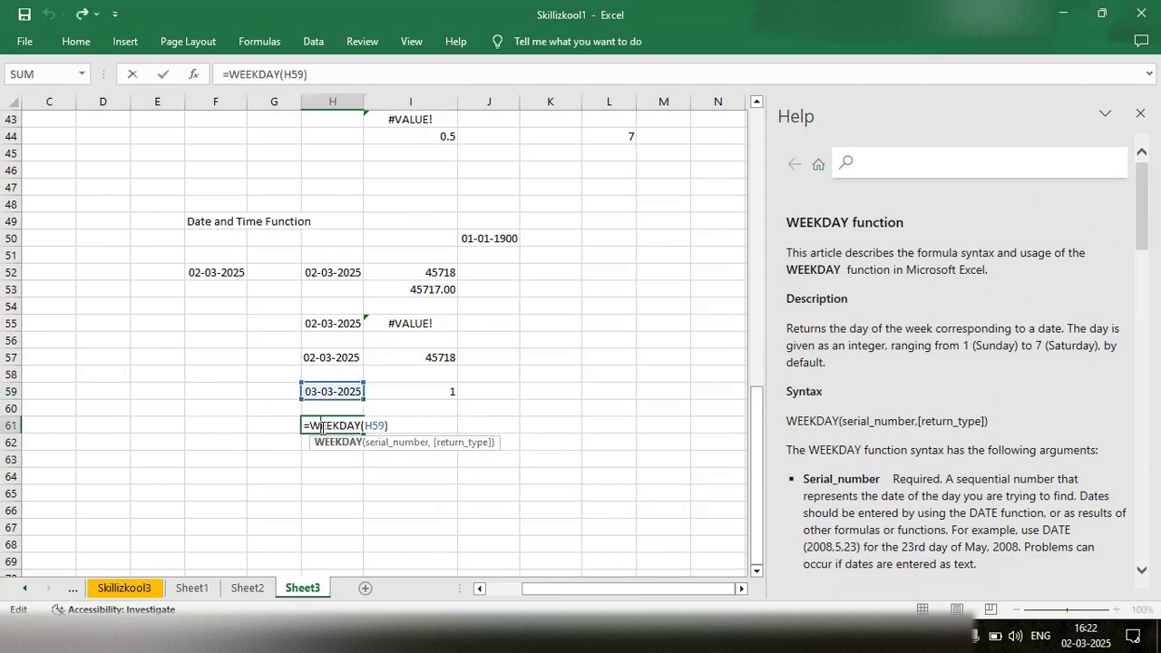
- Enter the formula =WEEKNUM(H59) in cell J61, opening the help article for the WEEKNUM function while building it
left_click(462, 419)
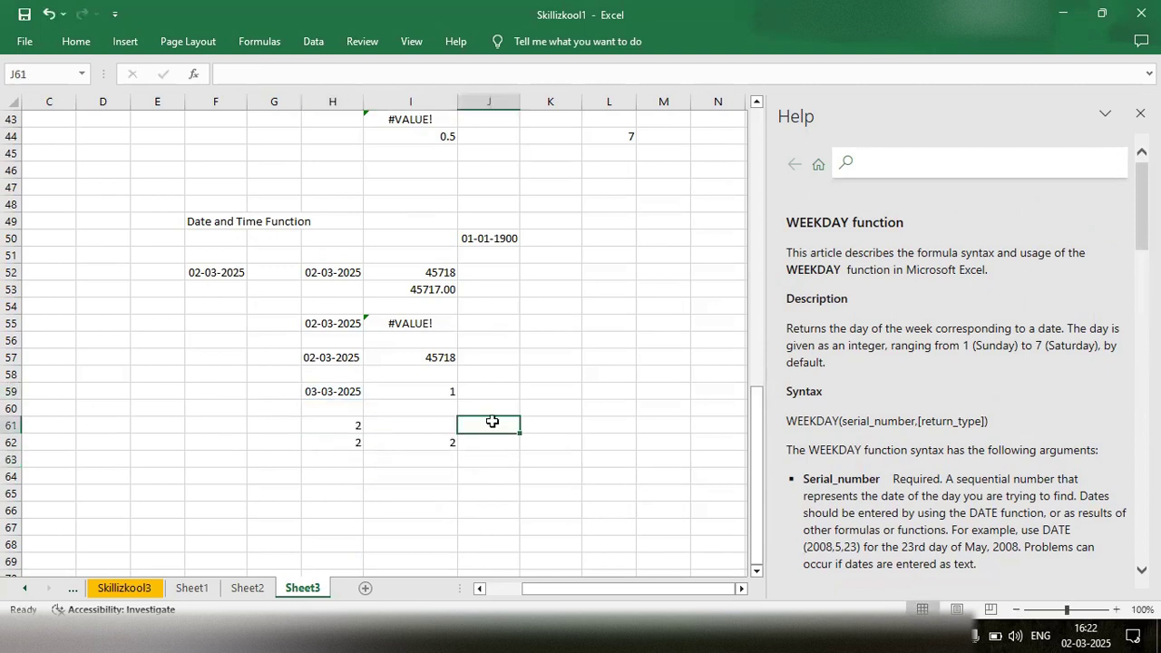
type("=weekn")
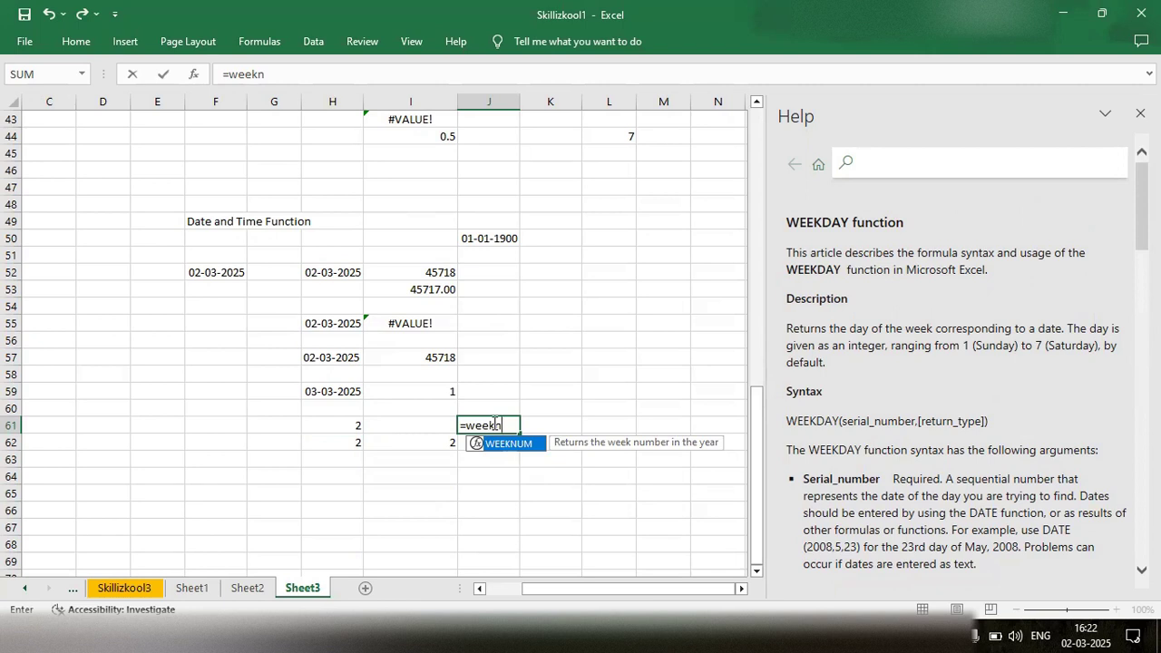
key("Tab")
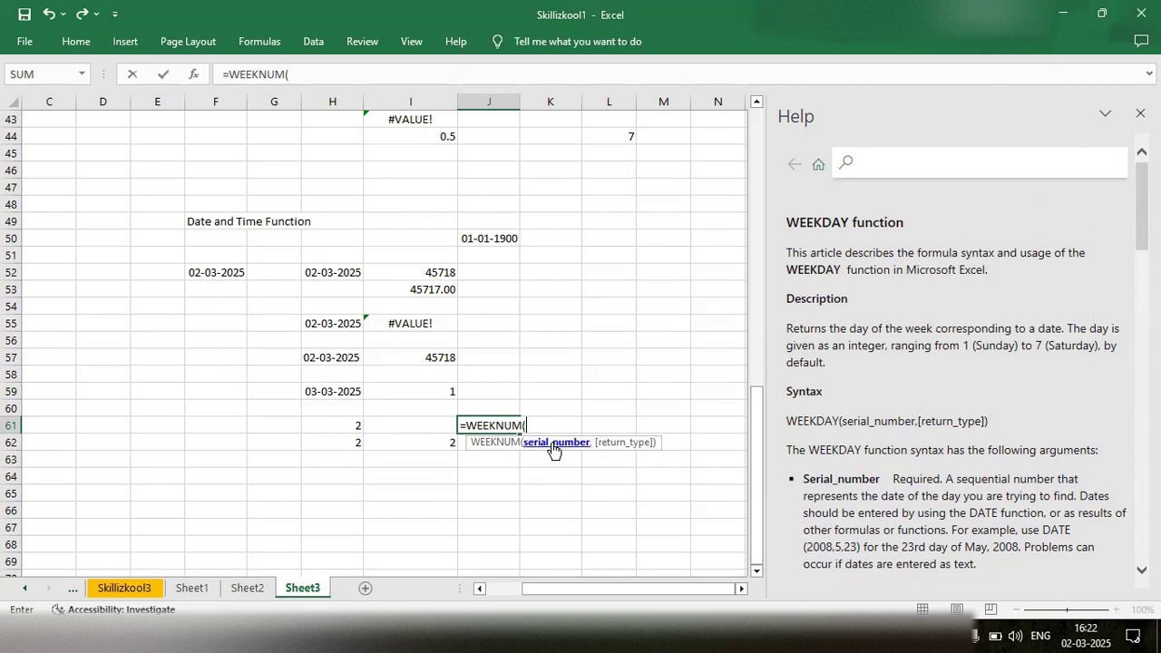
left_click(492, 439)
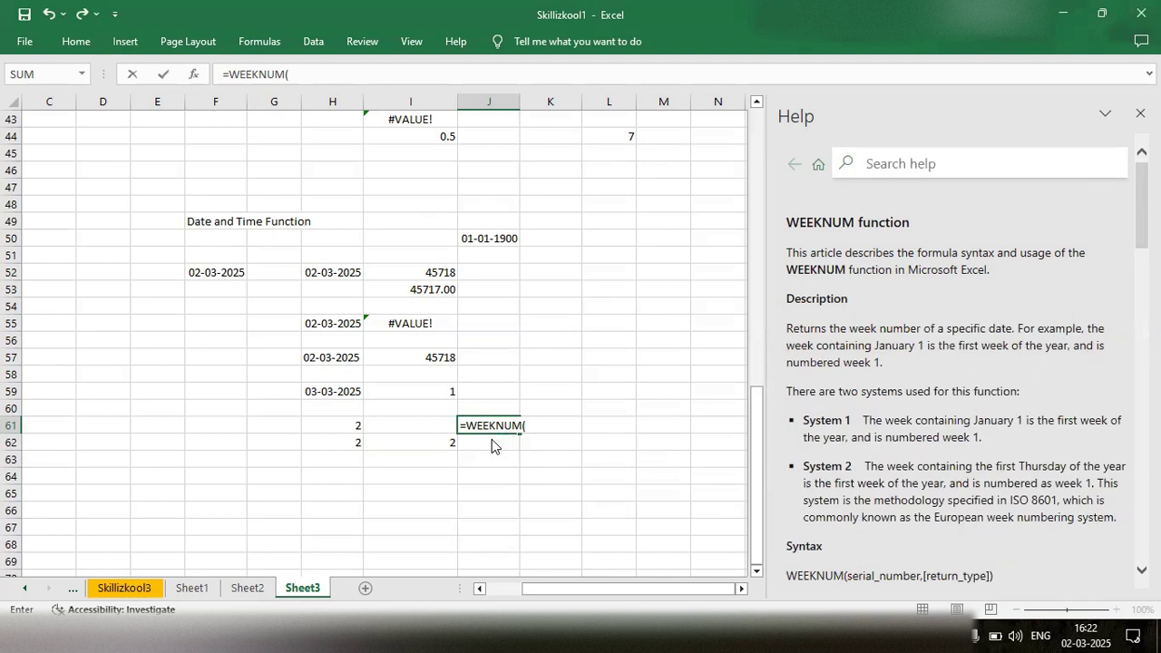
left_click(545, 424)
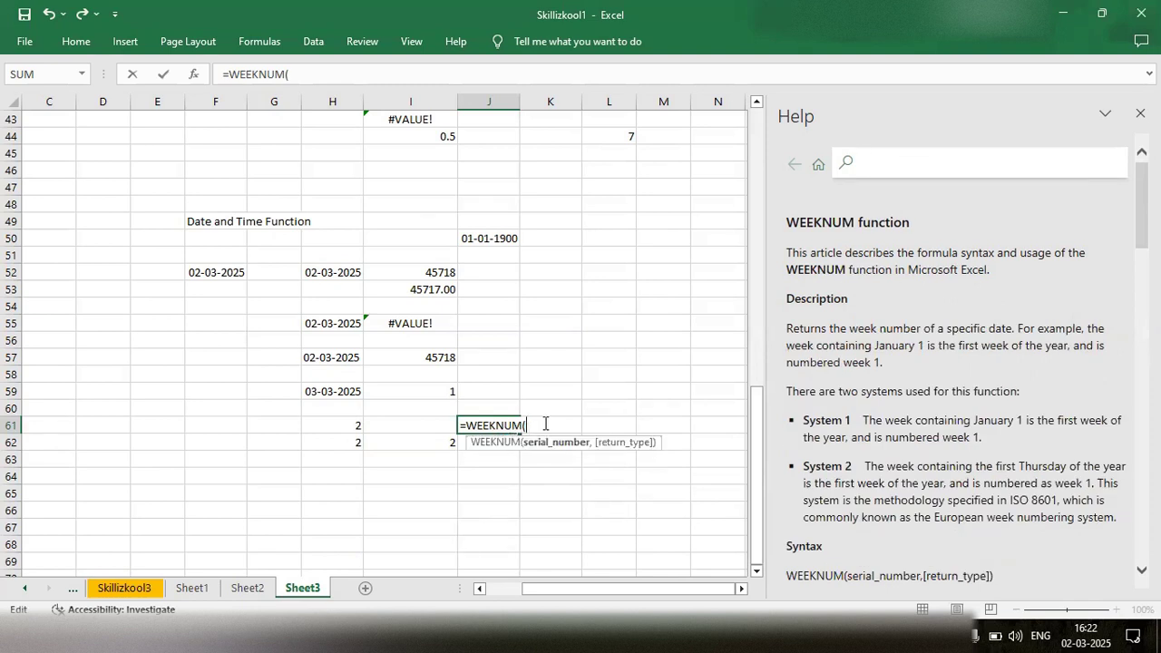
left_click(340, 396)
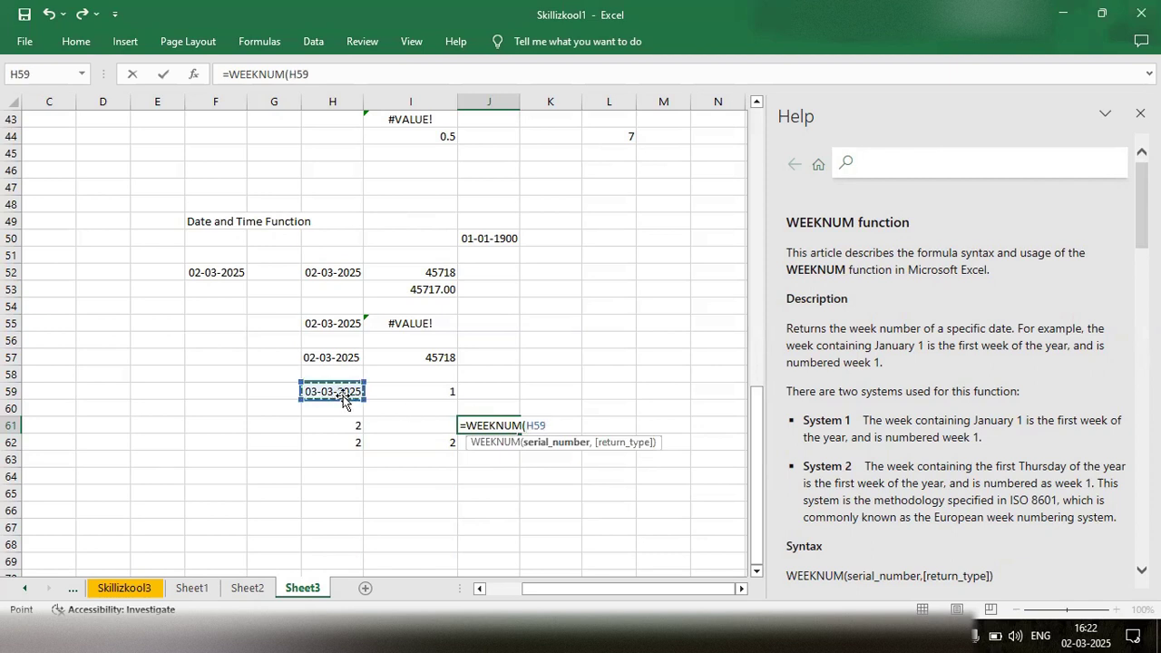
type(")")
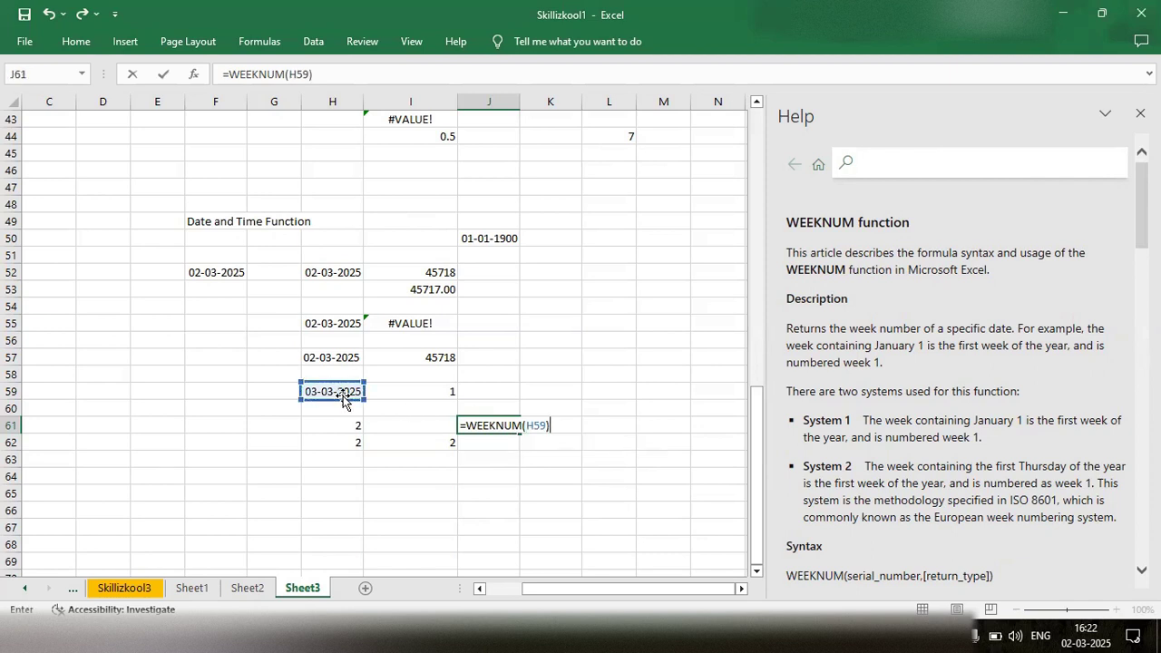
key("Return")
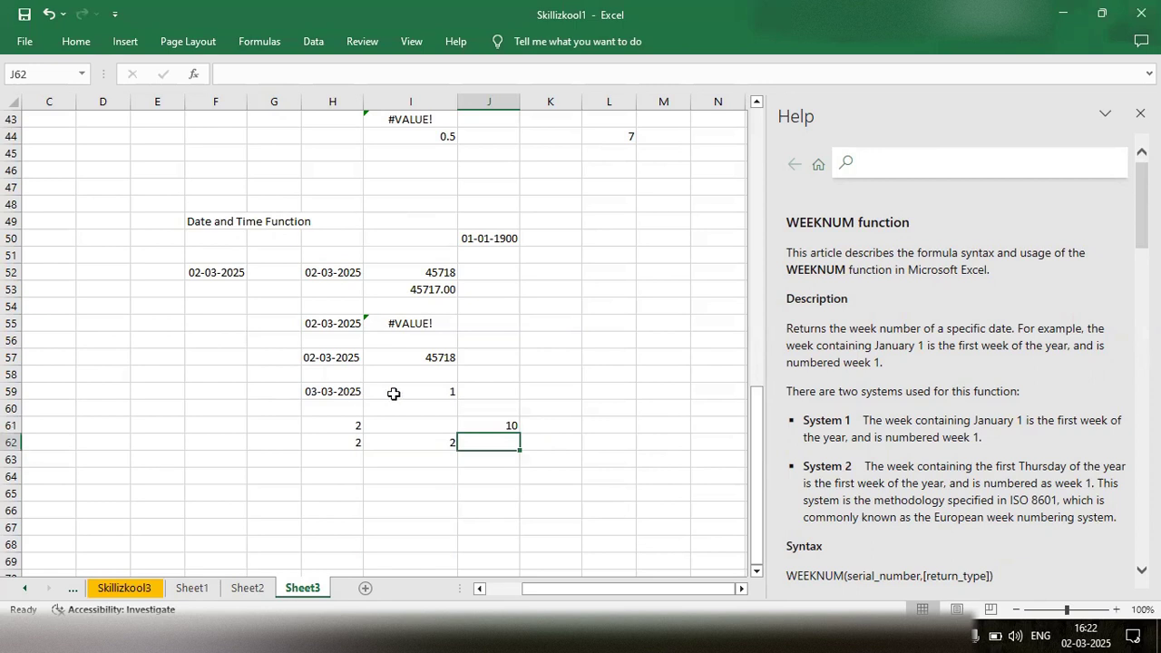
- Open the WEEKNUM formula in cell J61 and read the help article's description of the function and its two week-numbering systems
left_click(490, 424)
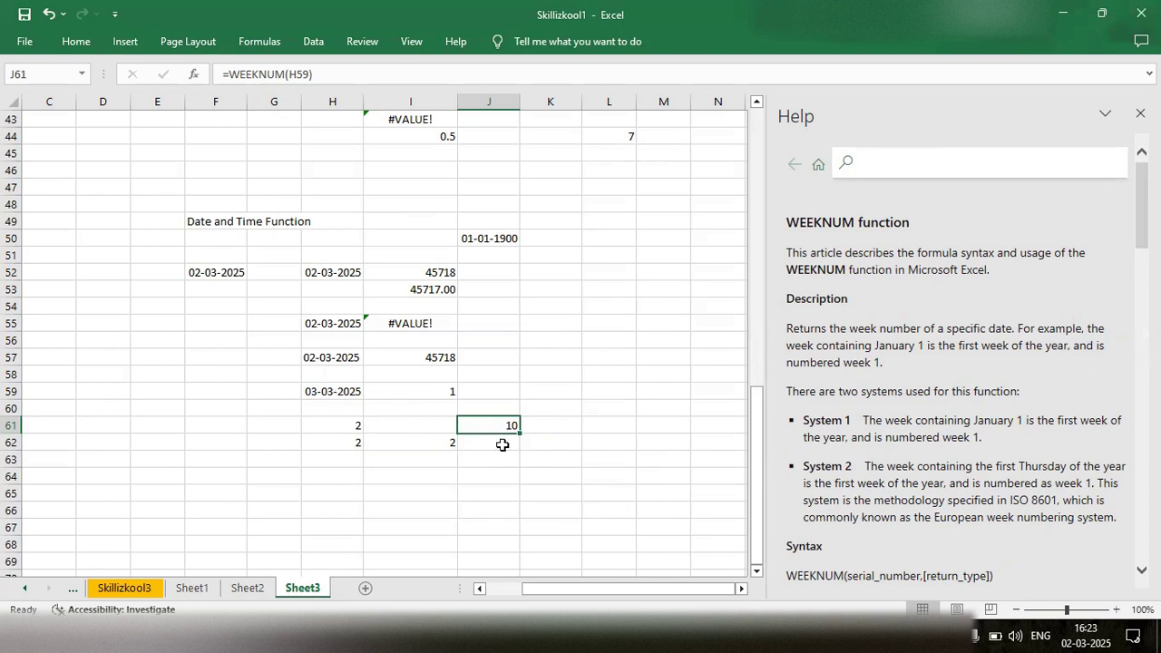
double_click(504, 426)
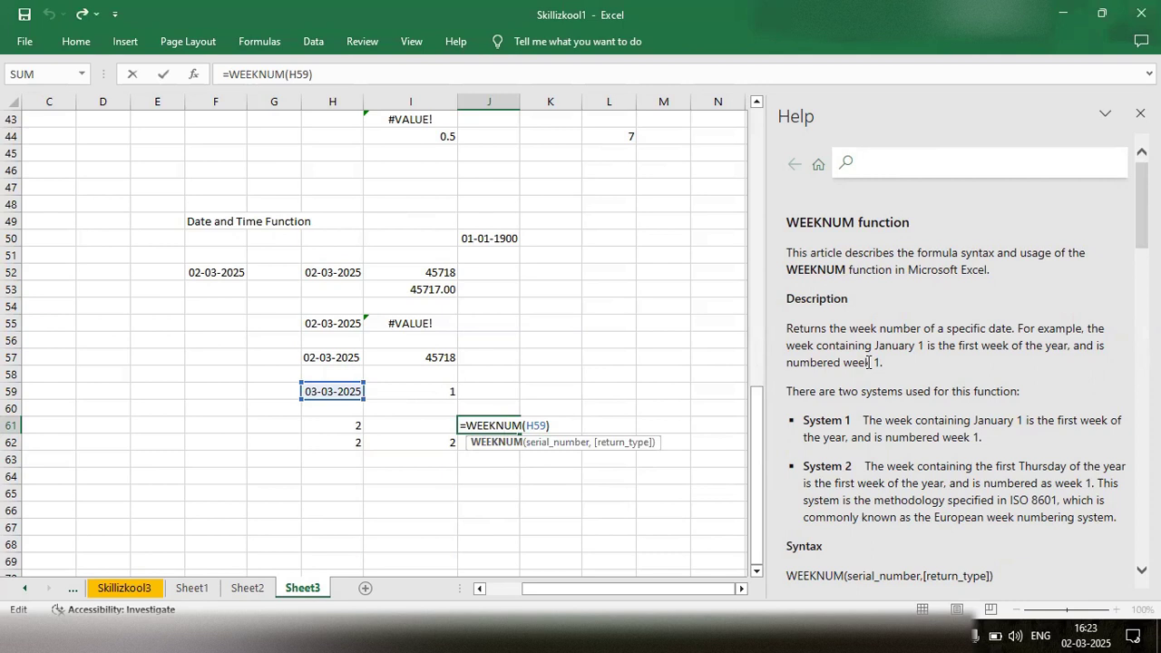
scroll(868, 362, "down", 1)
scroll(868, 362, "up", 1)
scroll(910, 356, "down", 1)
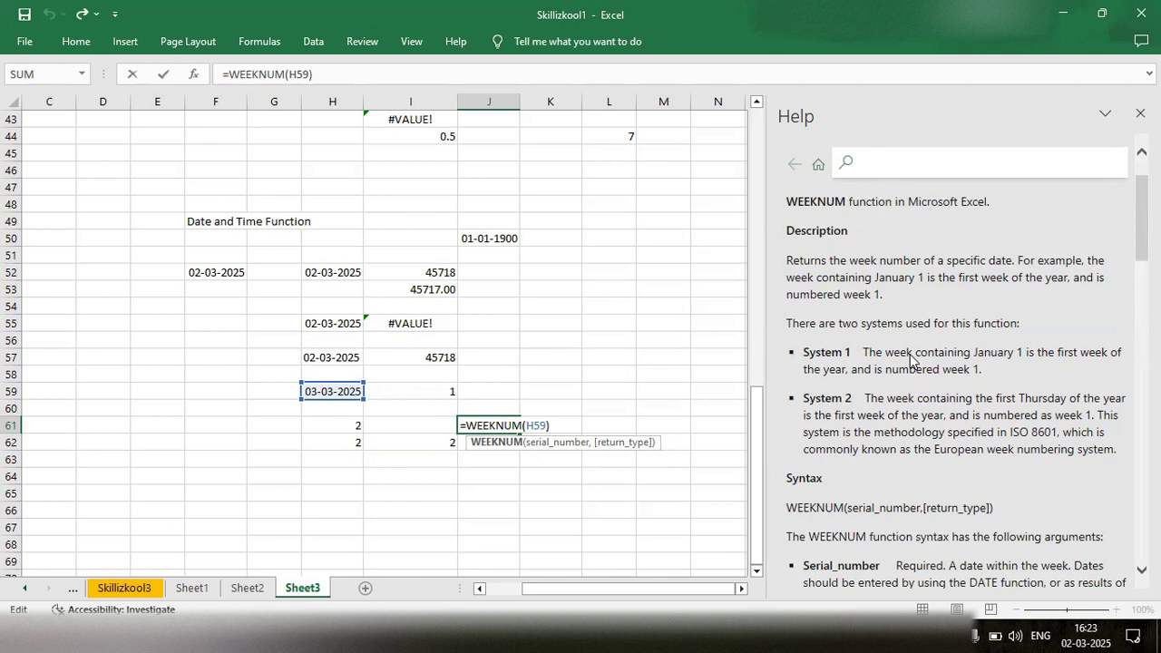
scroll(910, 356, "down", 1)
scroll(910, 360, "down", 1)
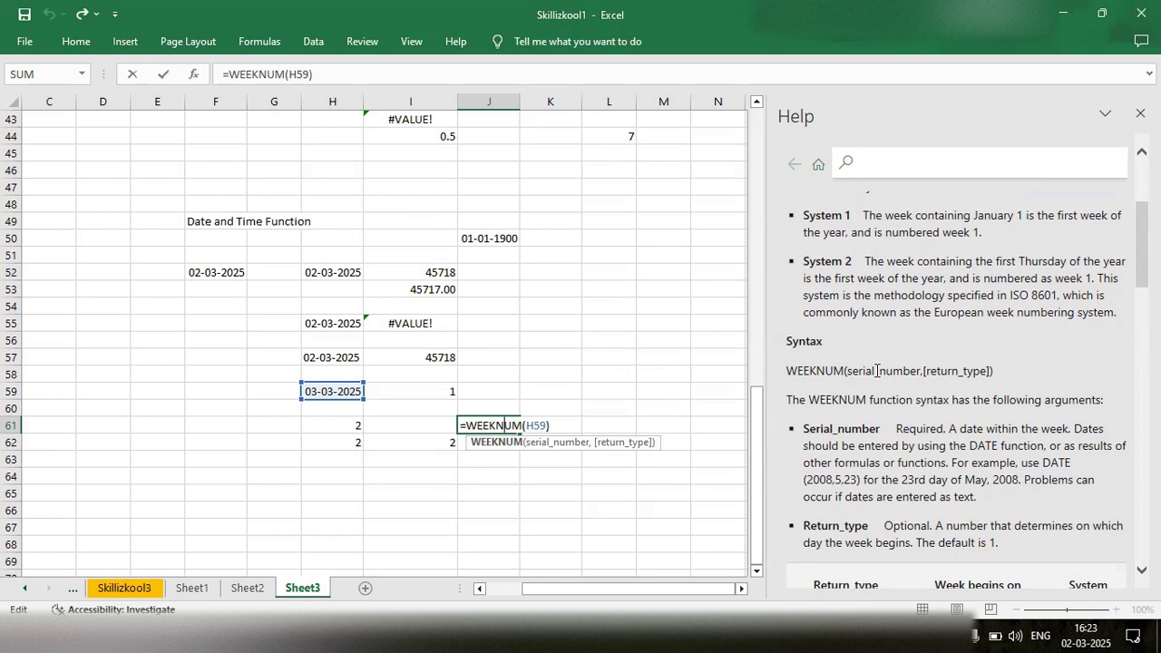
- Examine the WEEKNUM help article's arguments and return type table, then leave the formula in J61 unchanged
scroll(896, 401, "down", 3)
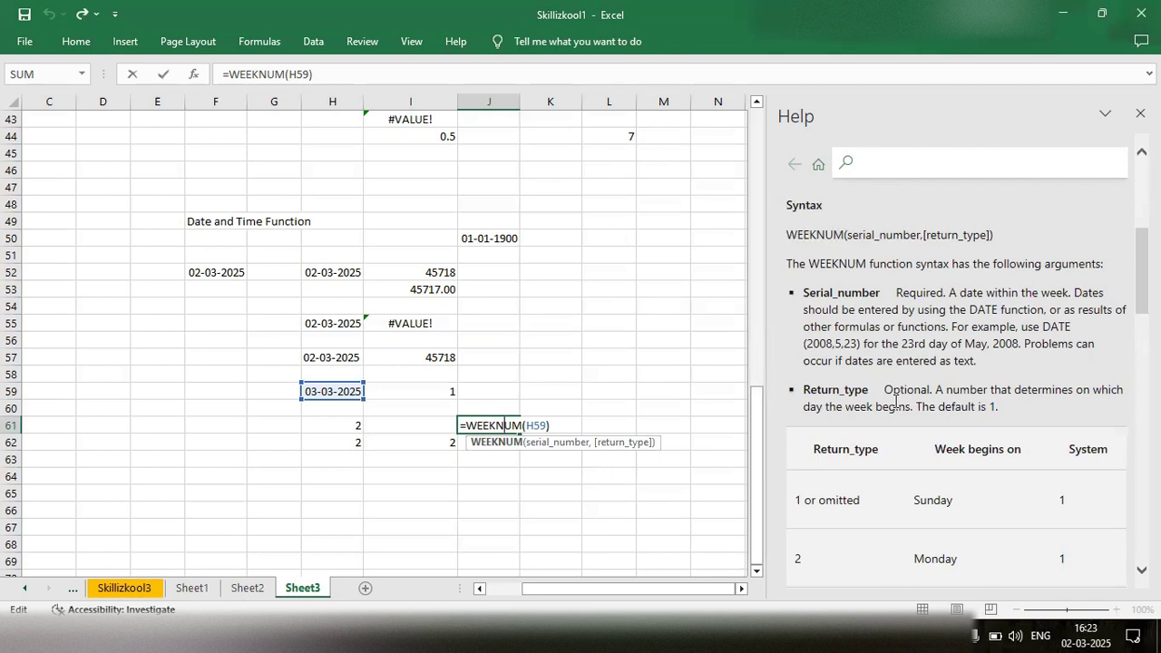
scroll(895, 401, "down", 2)
scroll(895, 401, "down", 3)
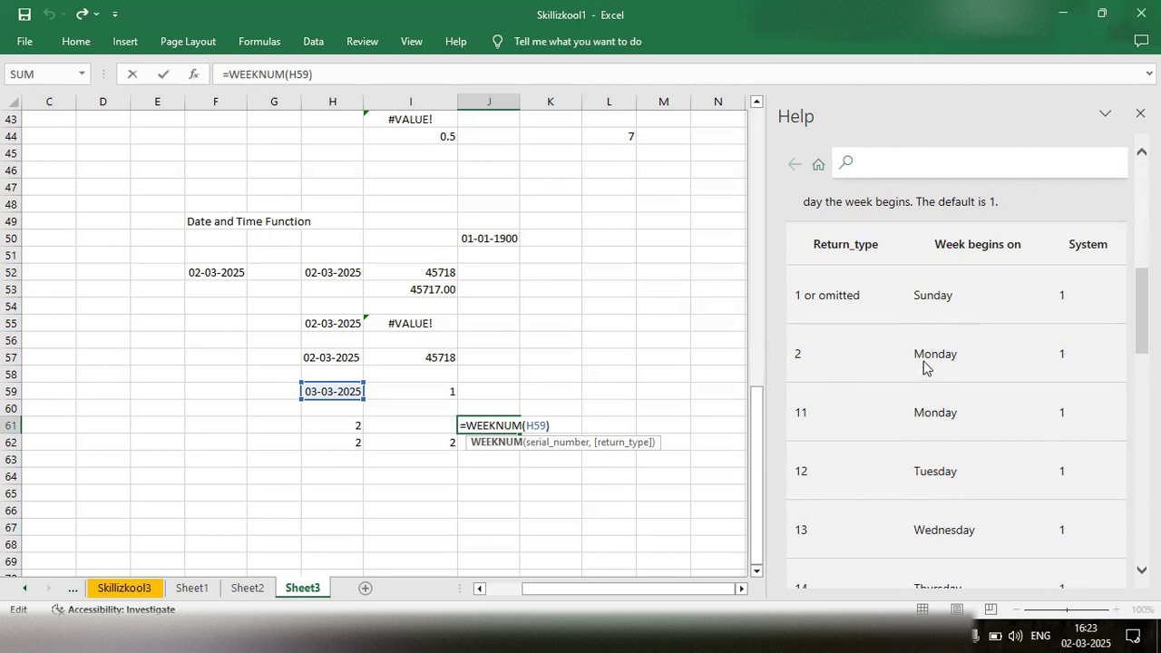
scroll(925, 364, "down", 3)
scroll(928, 323, "up", 1)
scroll(928, 324, "down", 1)
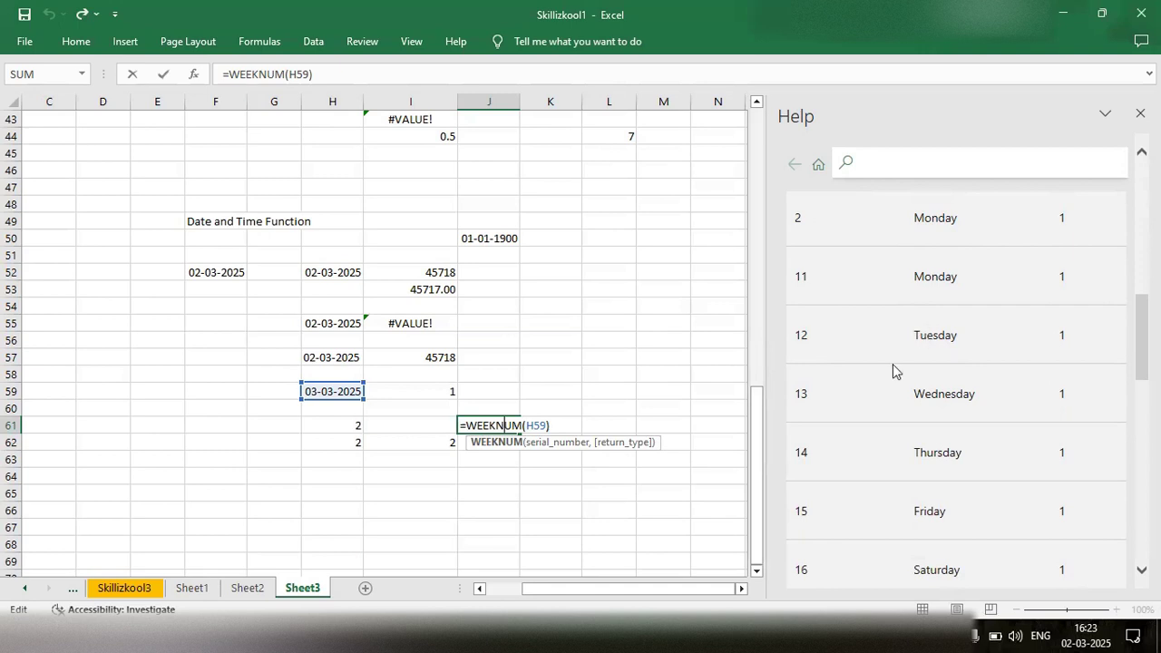
scroll(979, 384, "down", 3)
scroll(980, 384, "up", 3)
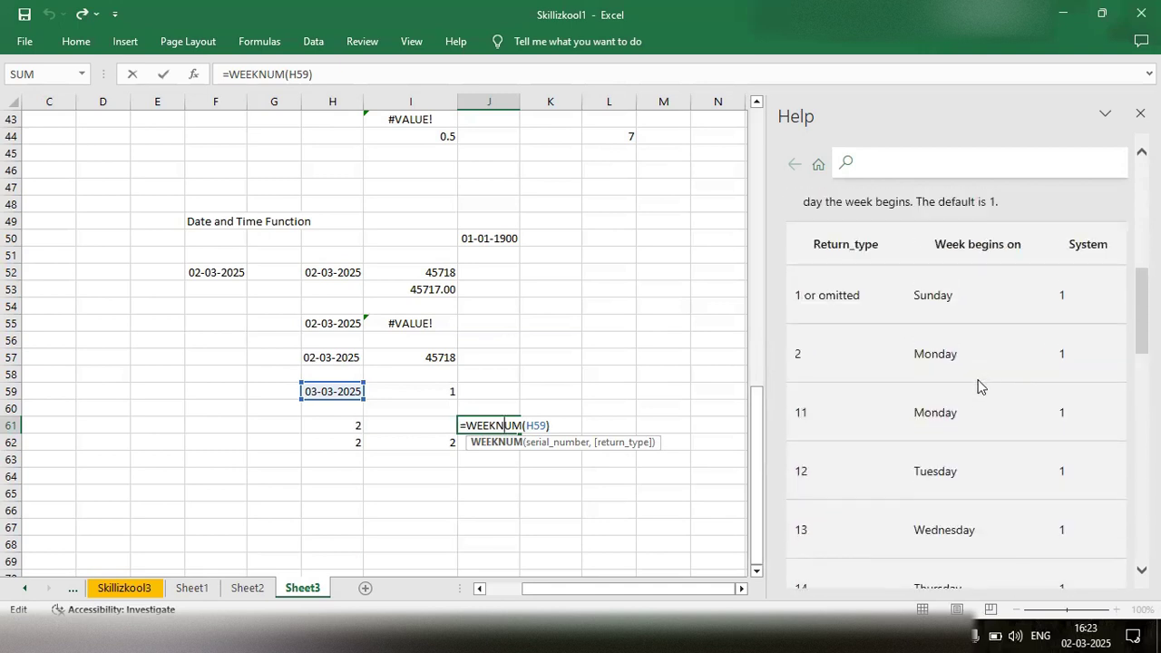
scroll(980, 384, "up", 3)
scroll(980, 385, "down", 2)
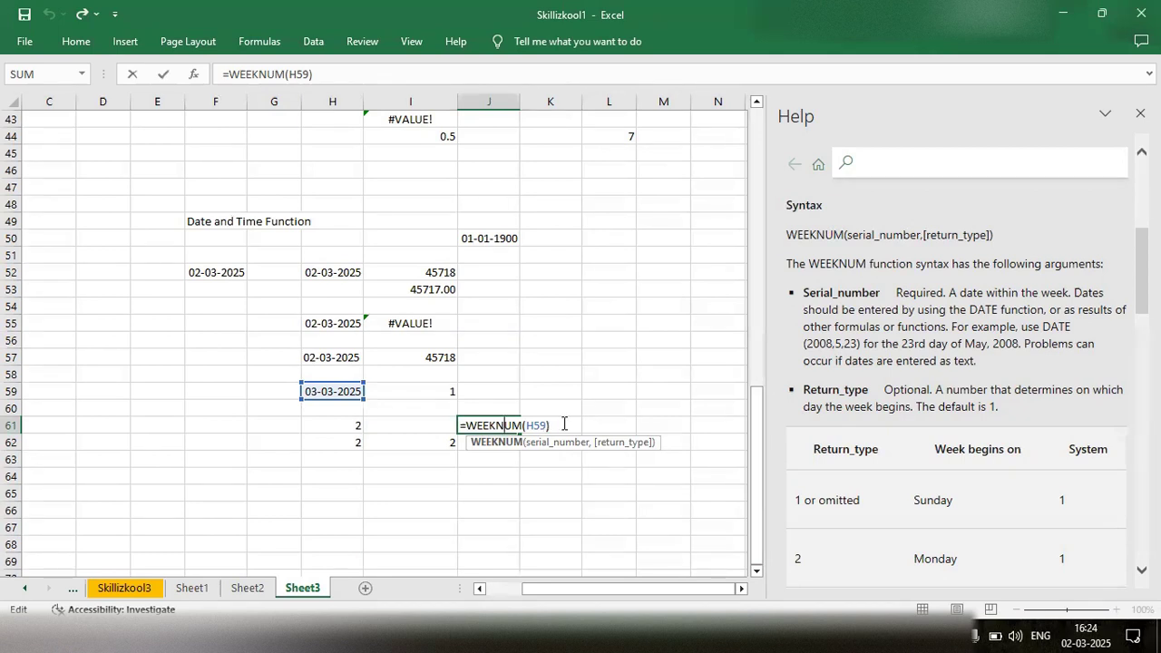
left_click(567, 424)
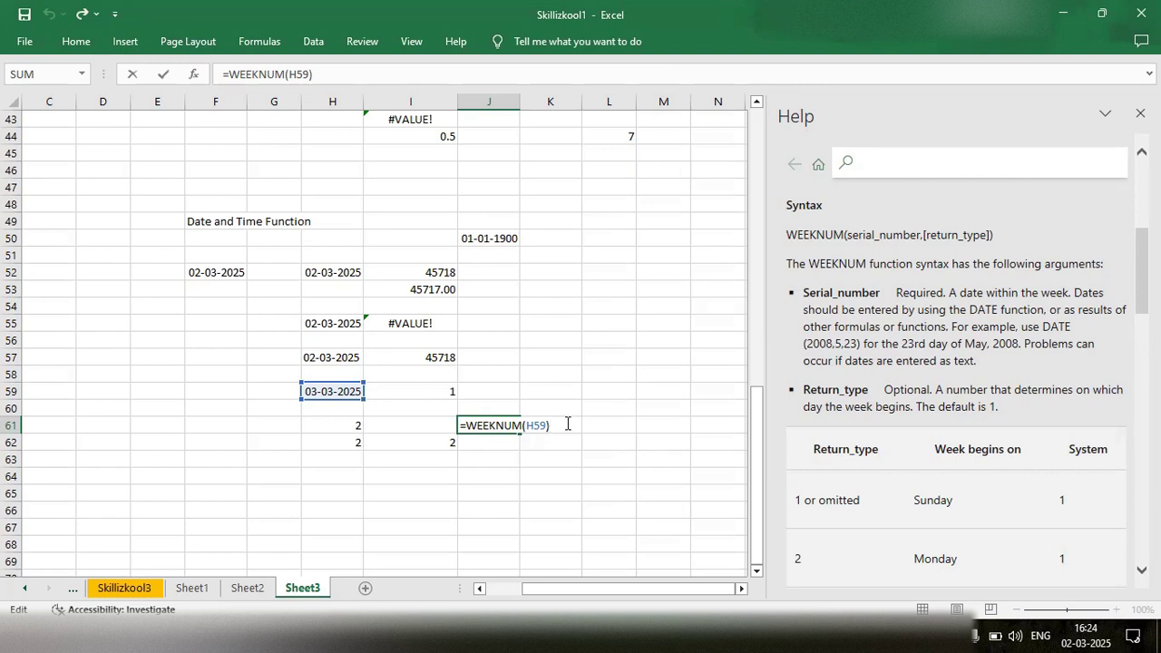
left_click(492, 458)
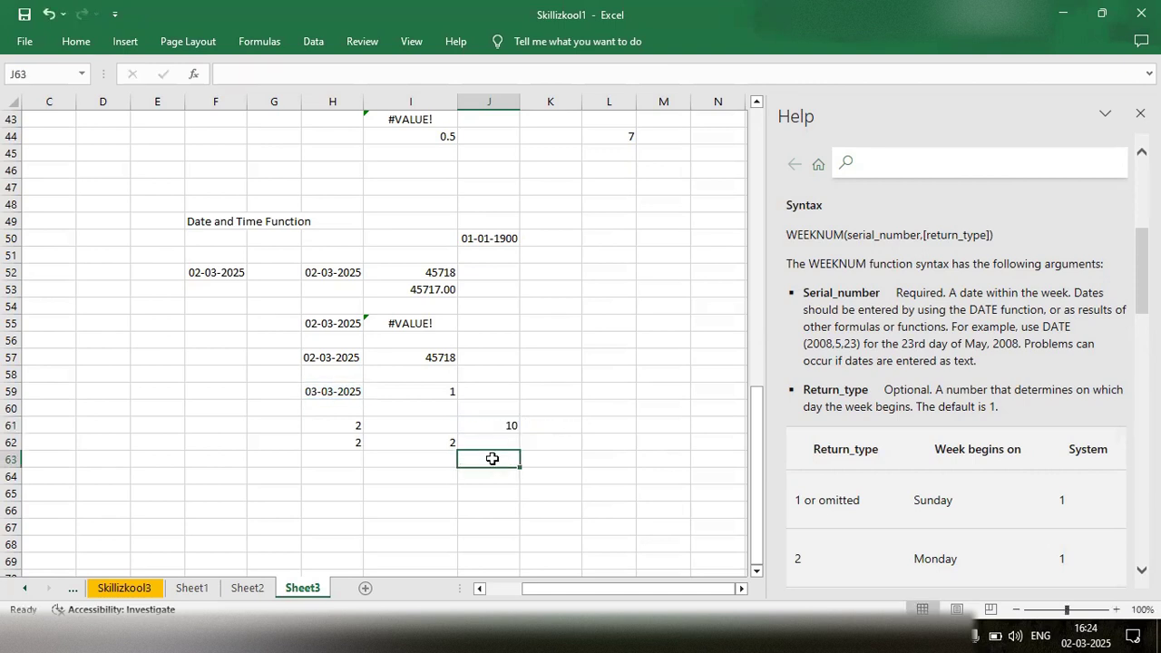
- Enter the formula =TIME(16,30,20) in cell J58
scroll(492, 458, "up", 1)
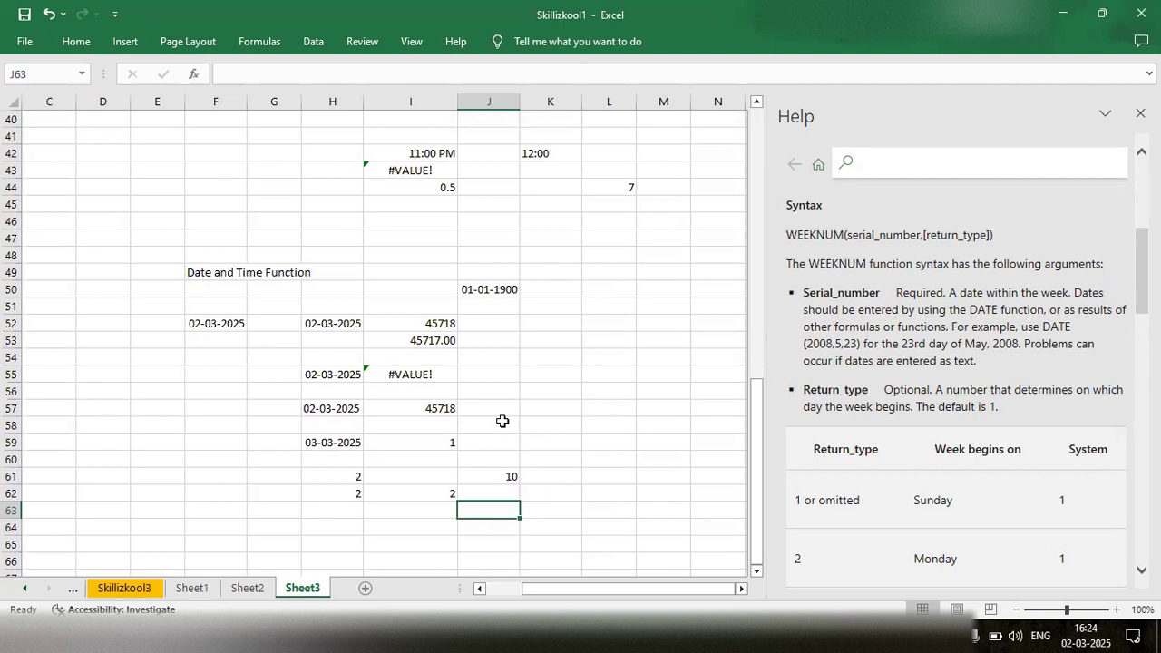
left_click(504, 427)
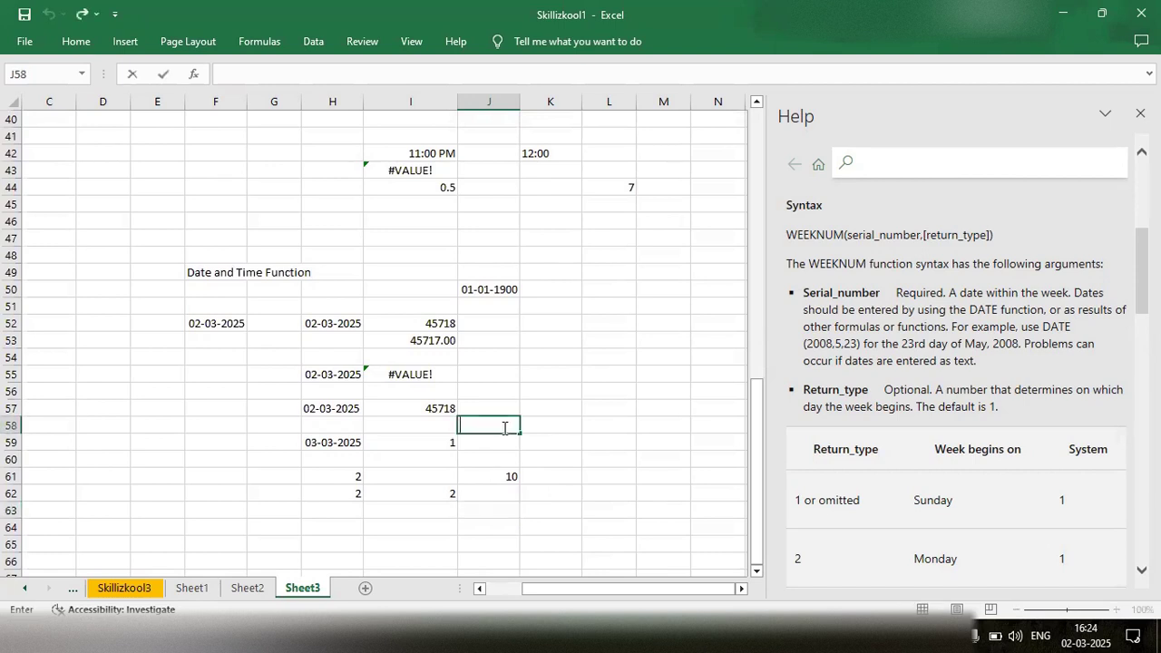
double_click(504, 428)
type("Time")
key("BackSpace")
key("BackSpace")
key("BackSpace")
key("BackSpace")
type("=tim")
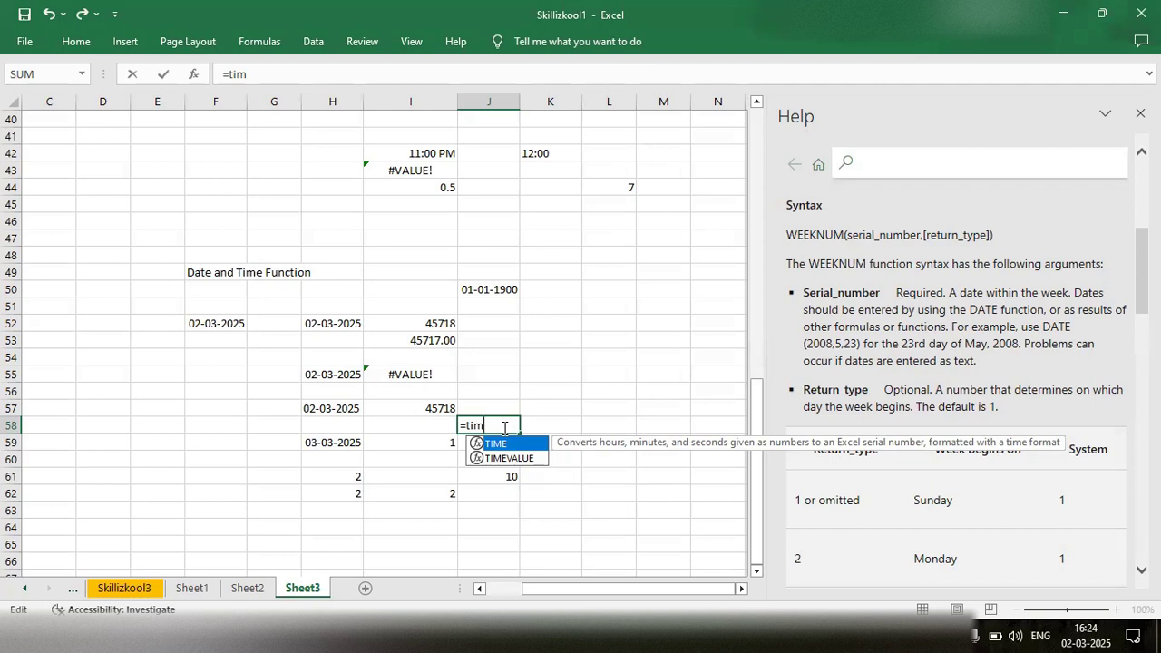
key("Tab")
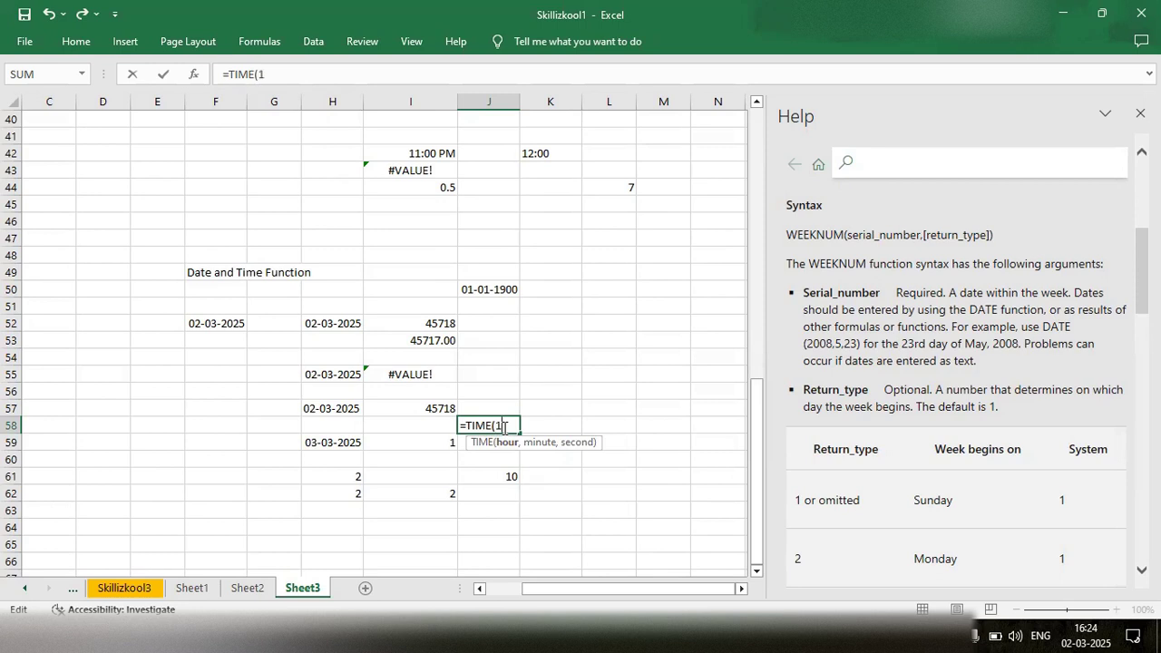
type("6,30,20)")
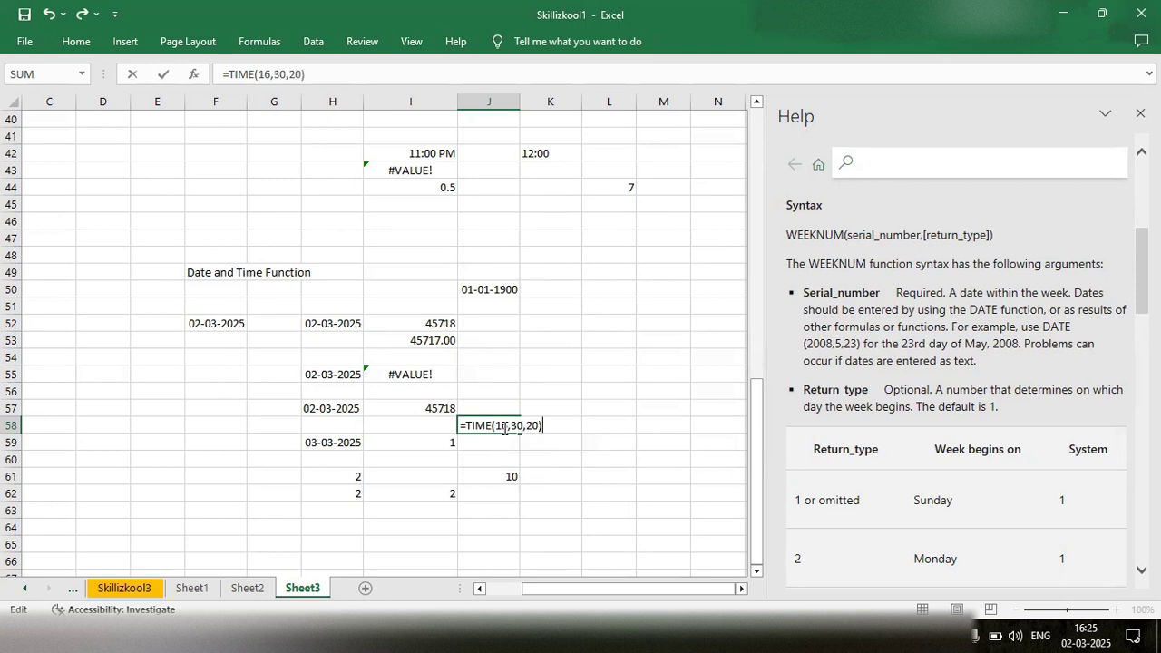
key("Return")
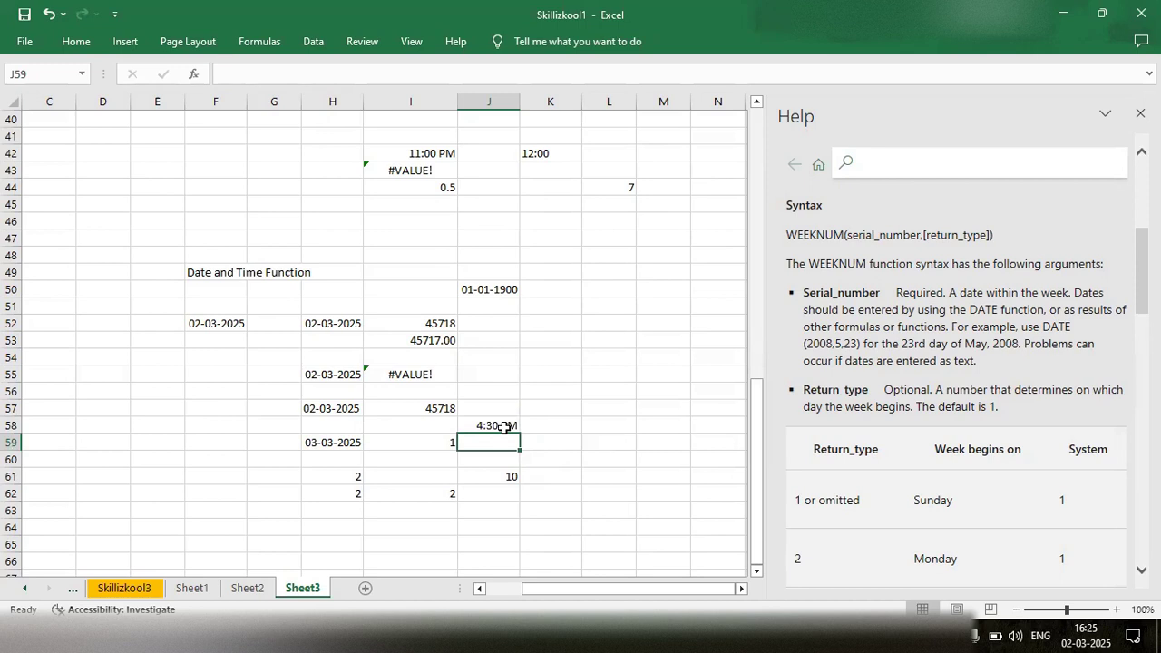
- Inspect the TIME formula in cell J58 and read the help article on the TIME function's hour, minute and second arguments
left_click(501, 427)
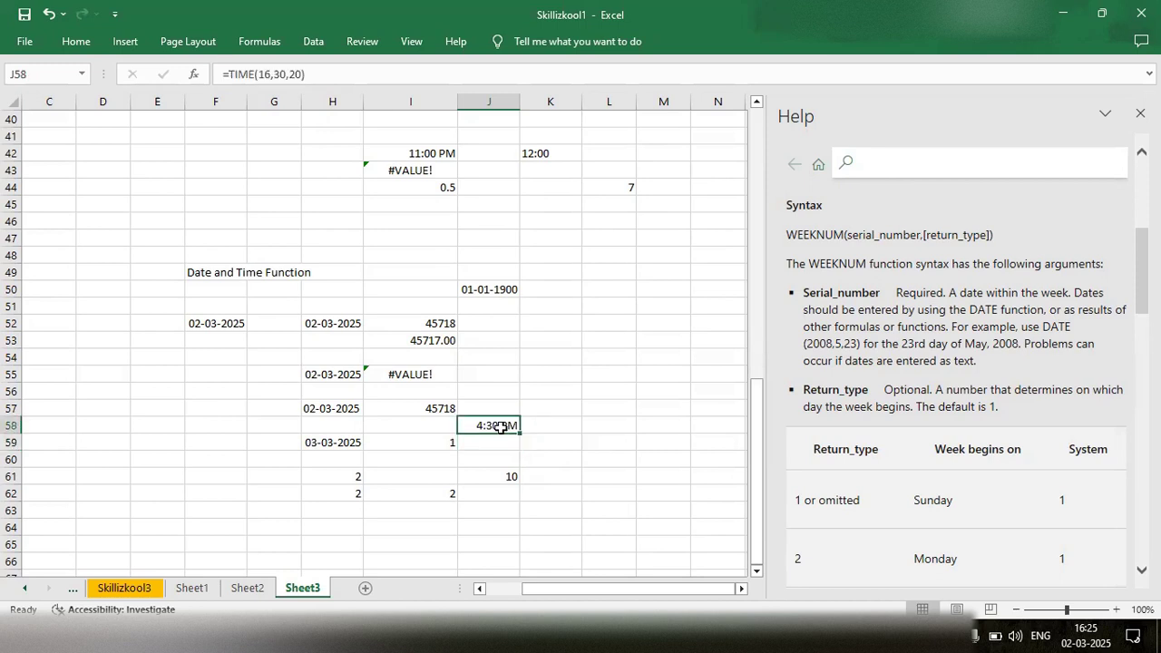
double_click(500, 427)
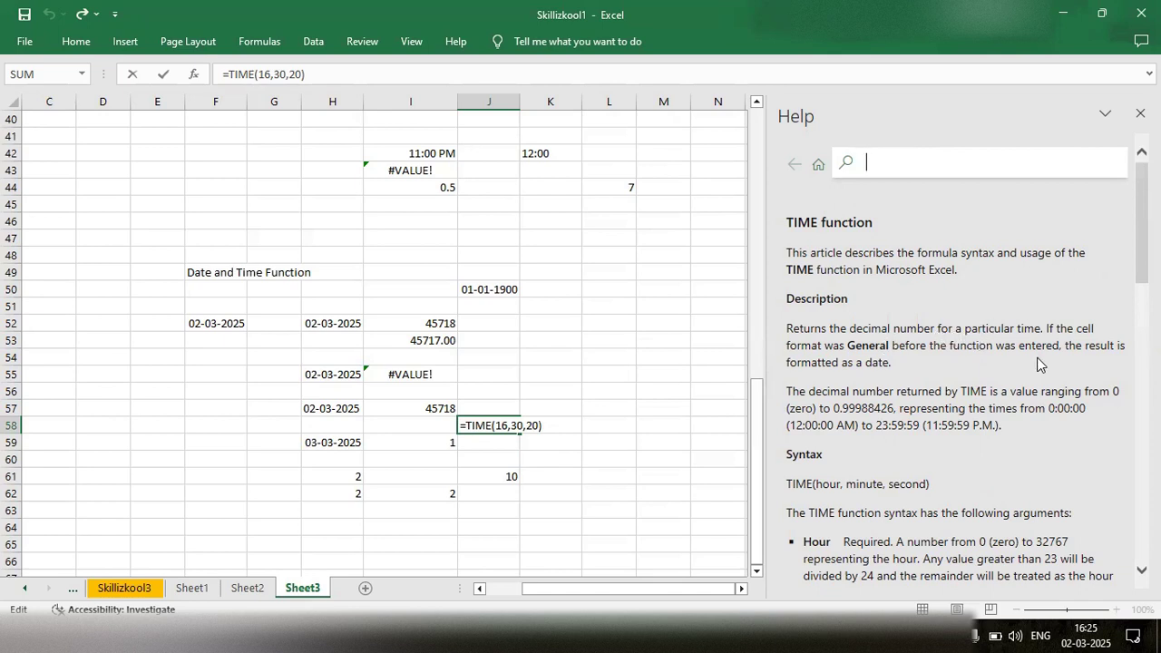
scroll(1038, 364, "down", 3)
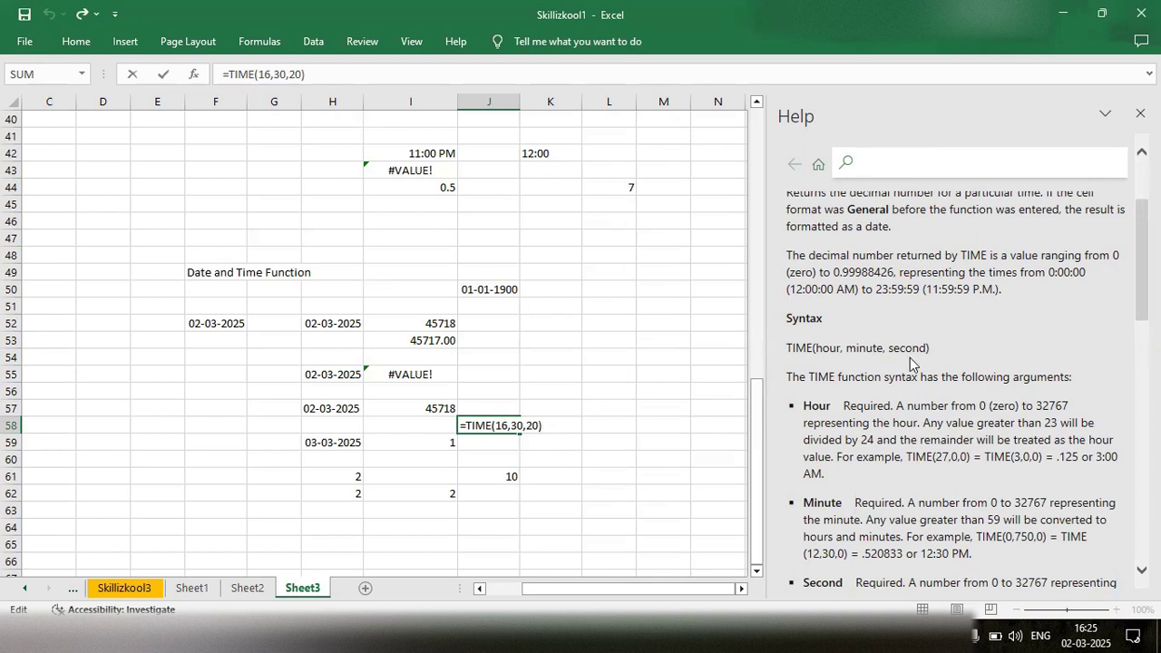
scroll(932, 351, "down", 2)
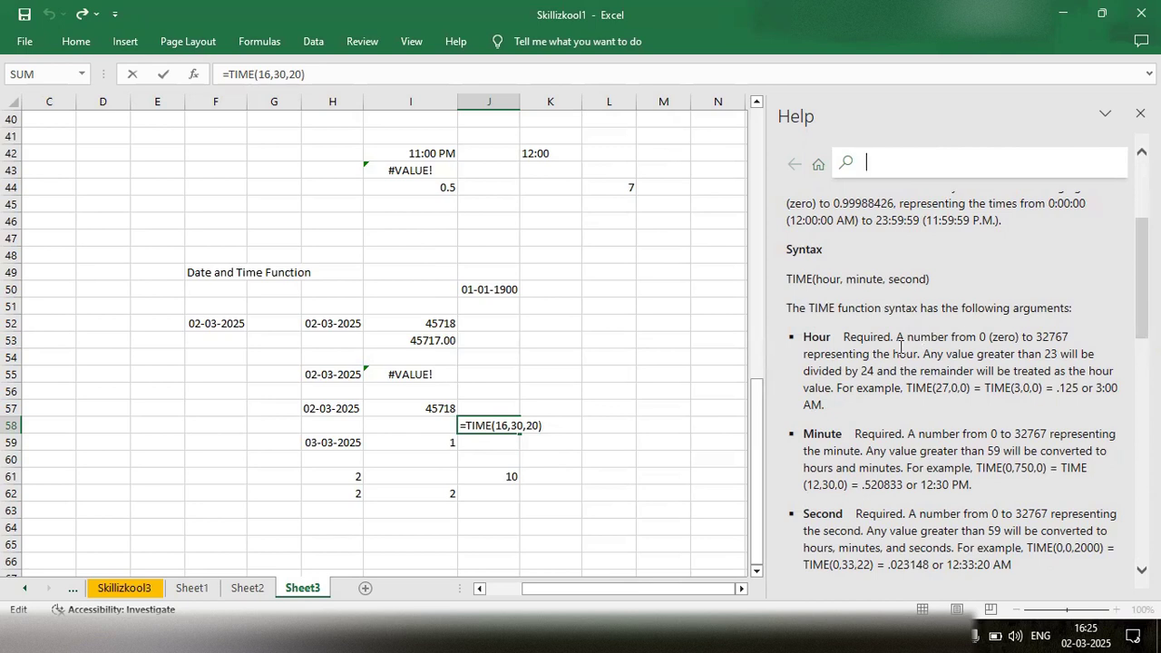
scroll(900, 346, "down", 2)
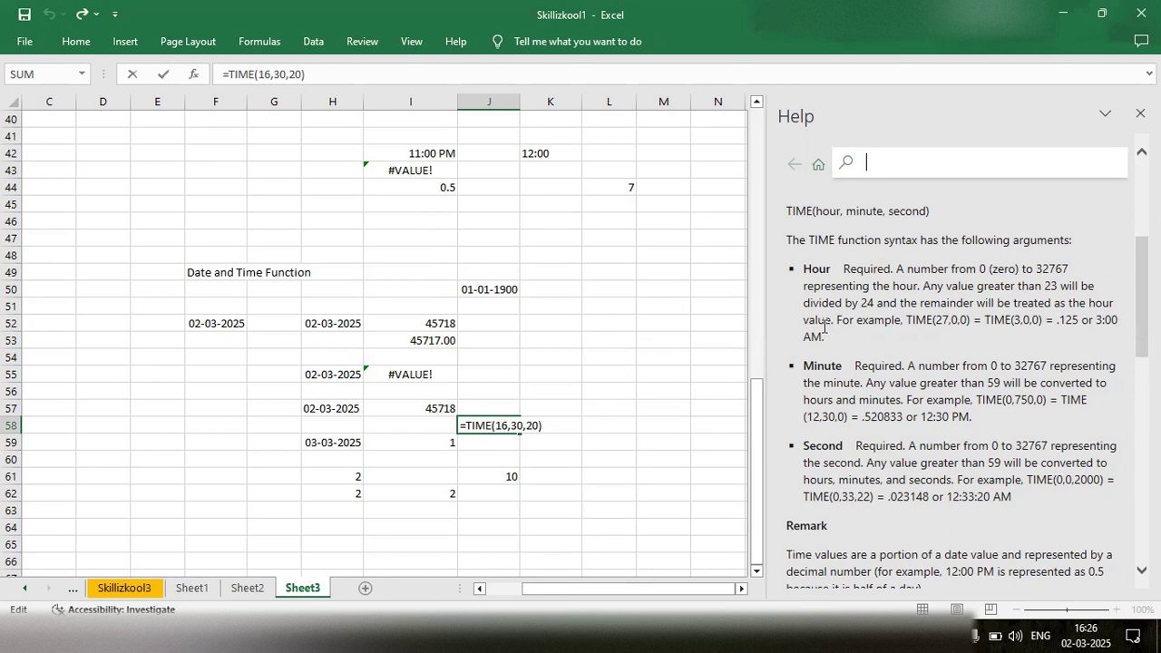
scroll(824, 327, "down", 3)
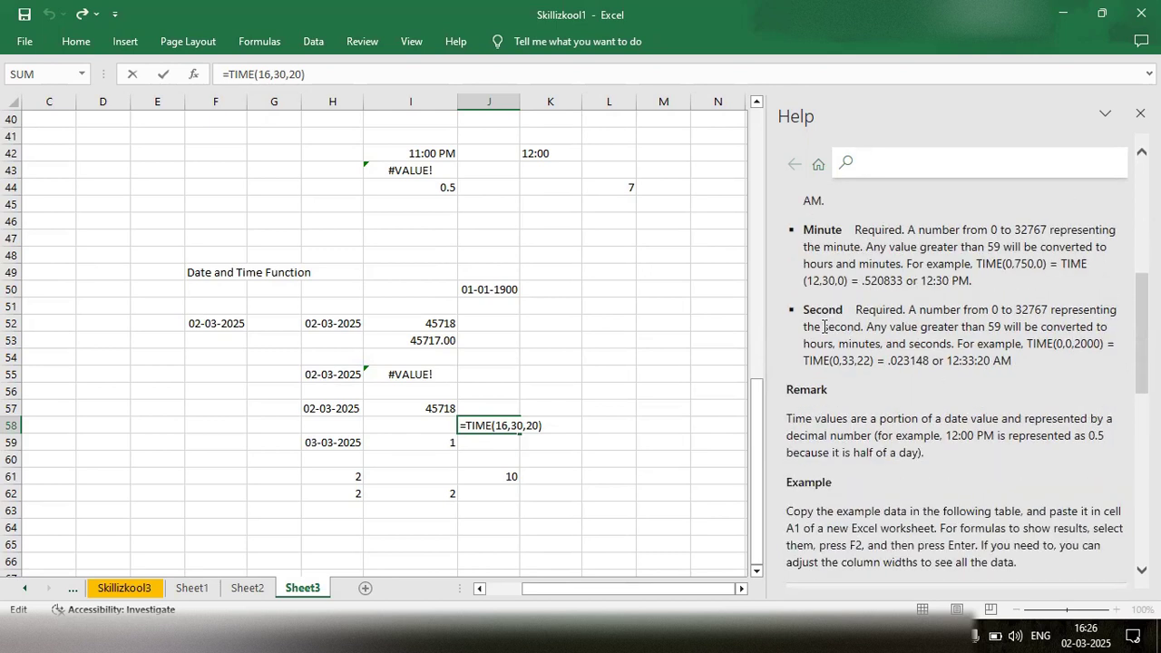
left_click(558, 424)
key("Return")
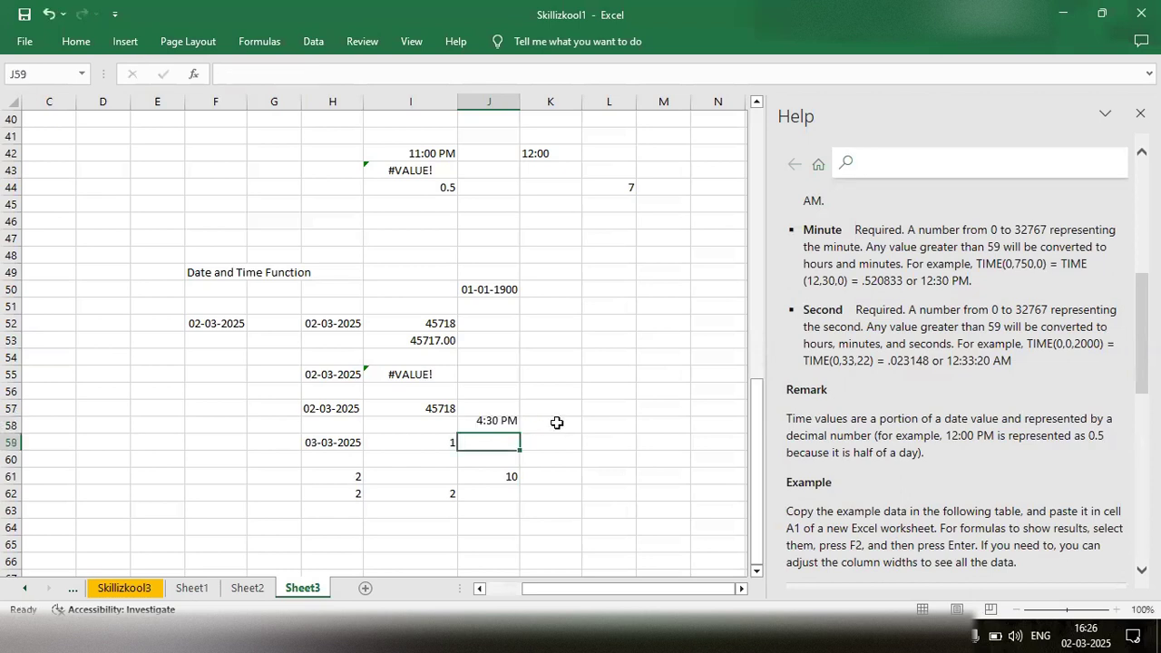
left_click(504, 425)
double_click(482, 442)
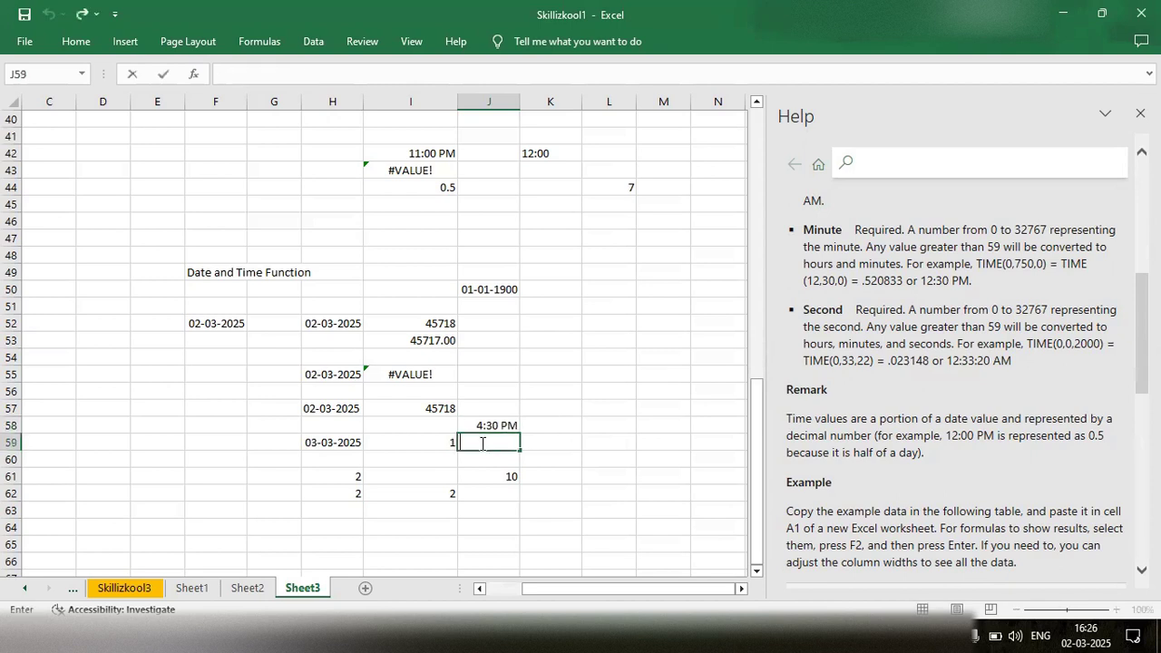
type("t")
key("BackSpace")
type("=tim")
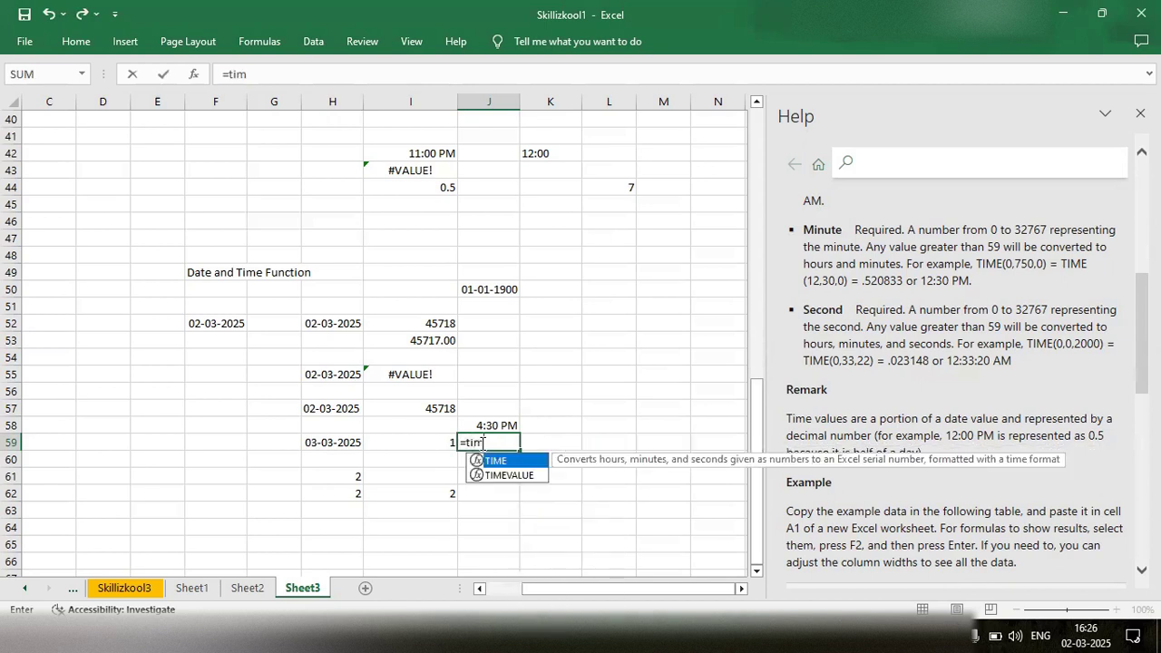
key("Down")
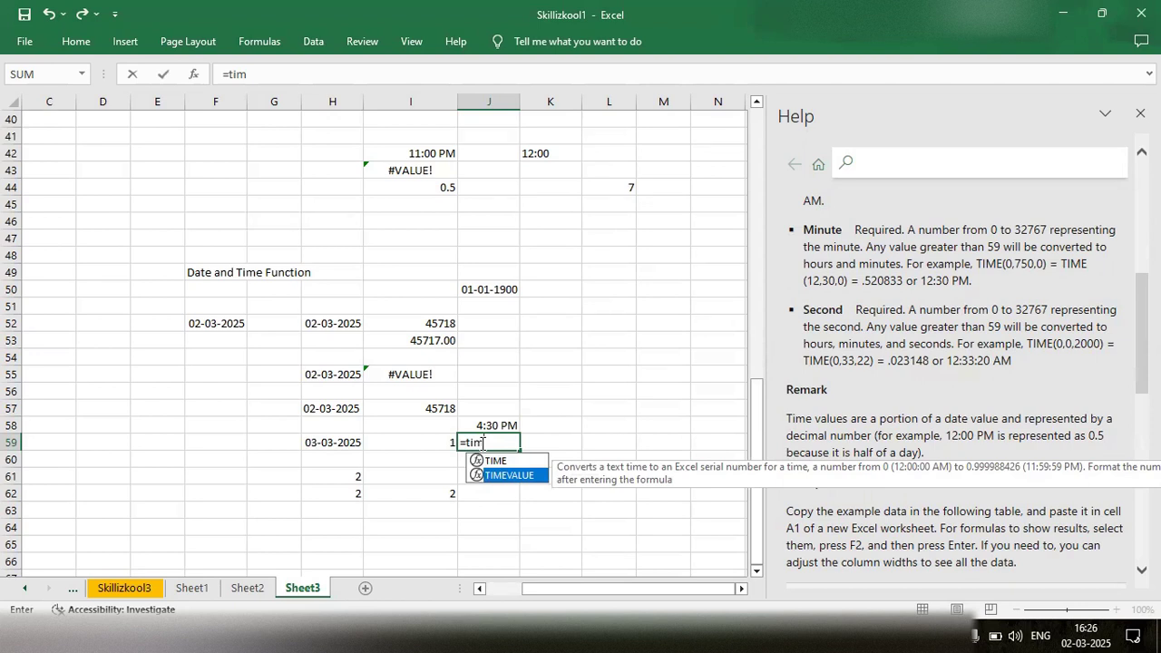
key("Tab")
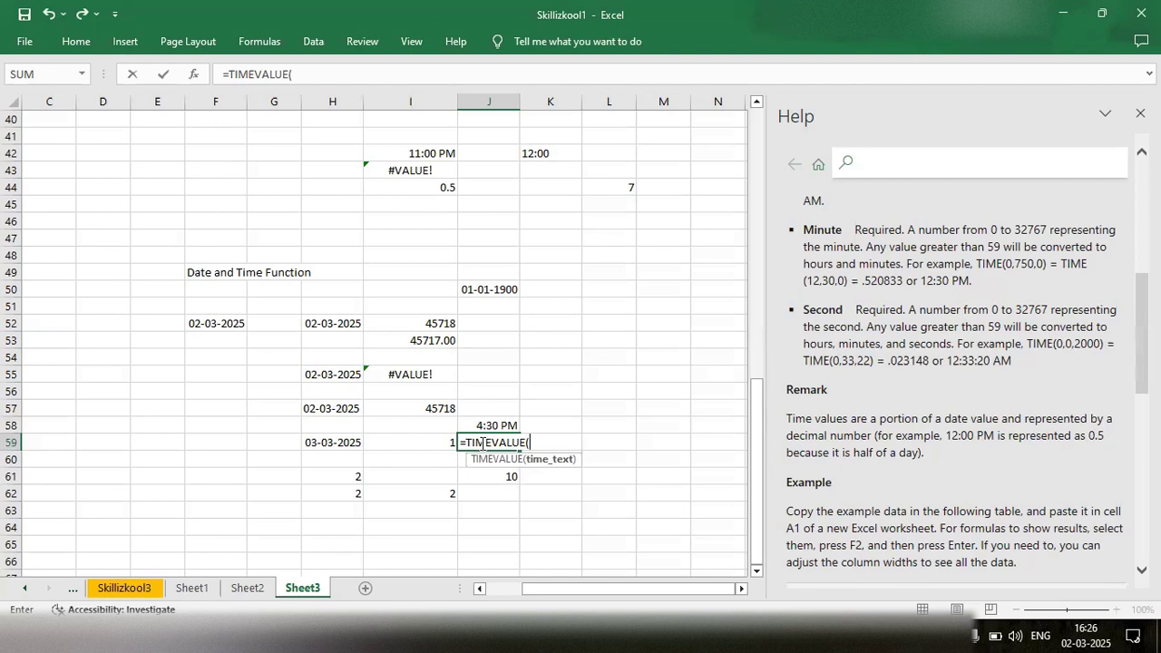
key("BackSpace")
key("BackSpace")
key("BackSpace")
key("BackSpace")
key("BackSpace")
key("BackSpace")
key("BackSpace")
key("BackSpace")
key("BackSpace")
key("BackSpace")
key("BackSpace")
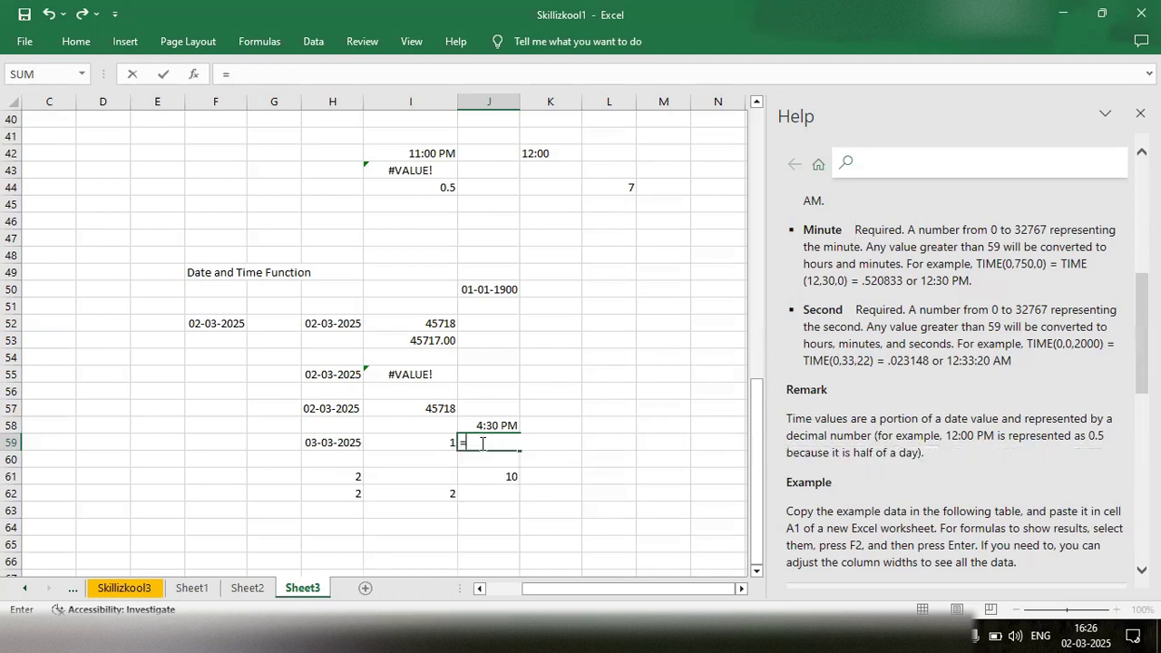
- Enter the time 4:30PM as text in cell K57, prefixed with an apostrophe
double_click(549, 408)
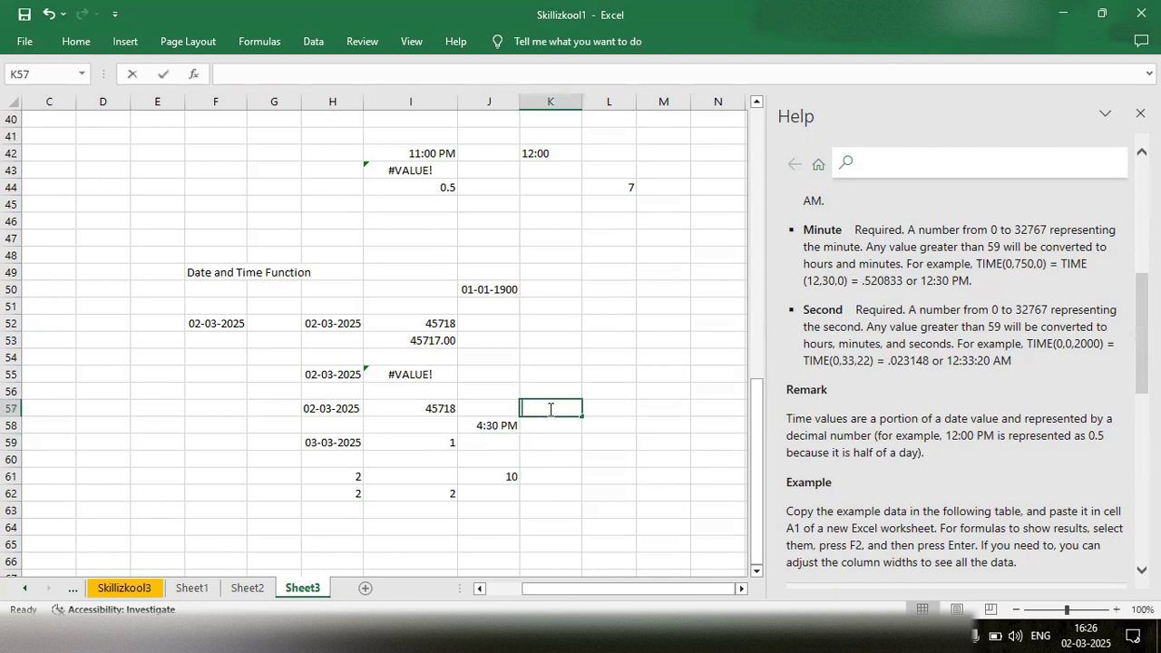
type("'$")
key("BackSpace")
type("4:30PM")
key("Return")
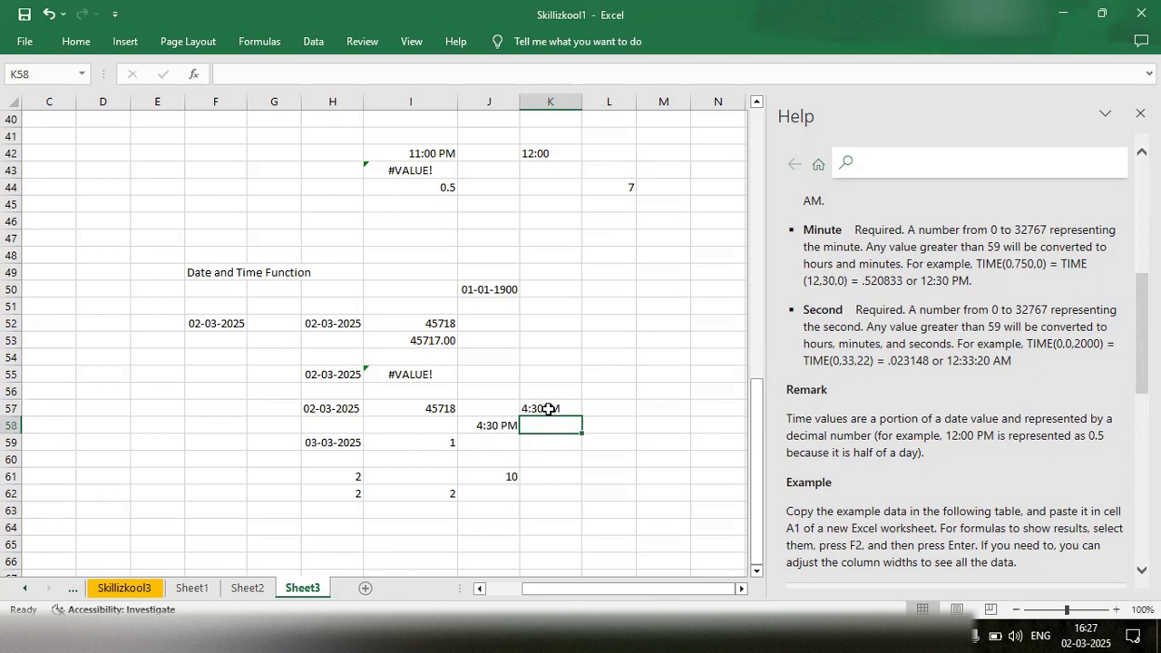
- Enter the formula =TIMEVALUE(K57) in cell K59 to convert the text time above it
left_click(549, 409)
double_click(553, 444)
type("=time")
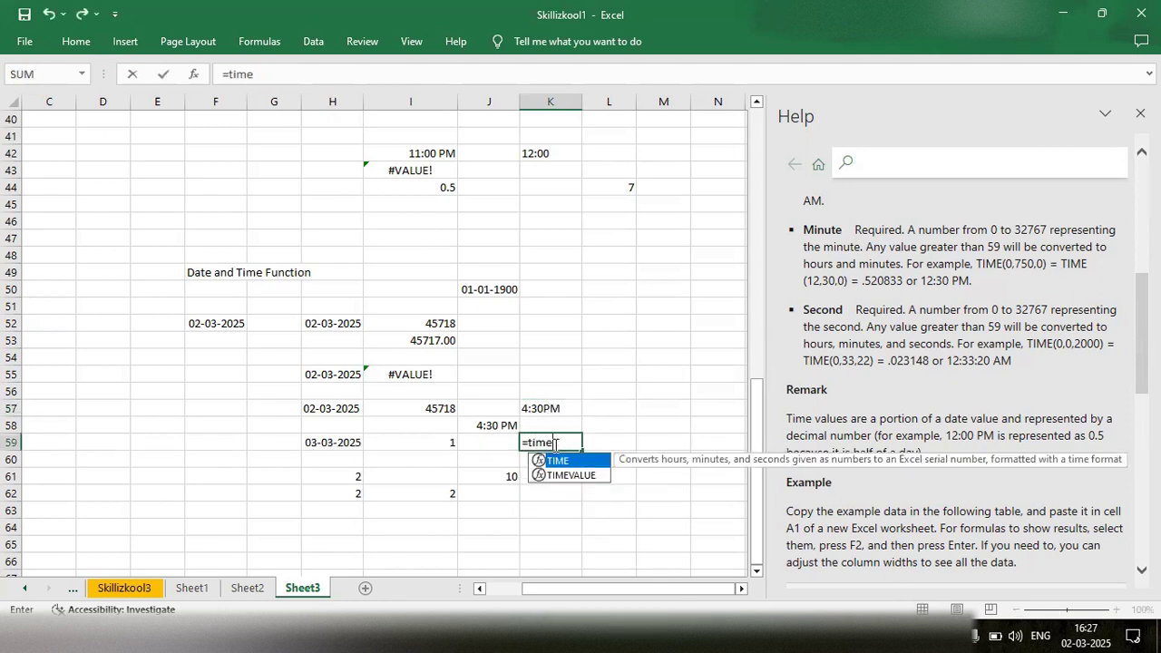
key("Down")
key("Tab")
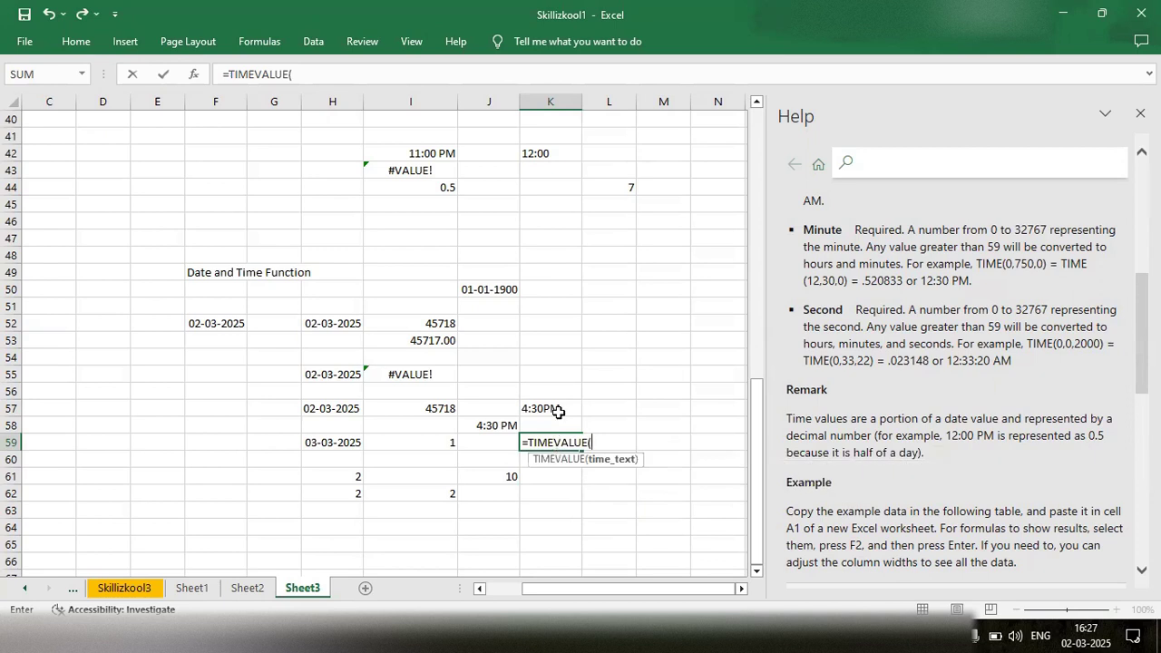
left_click(557, 408)
type(")")
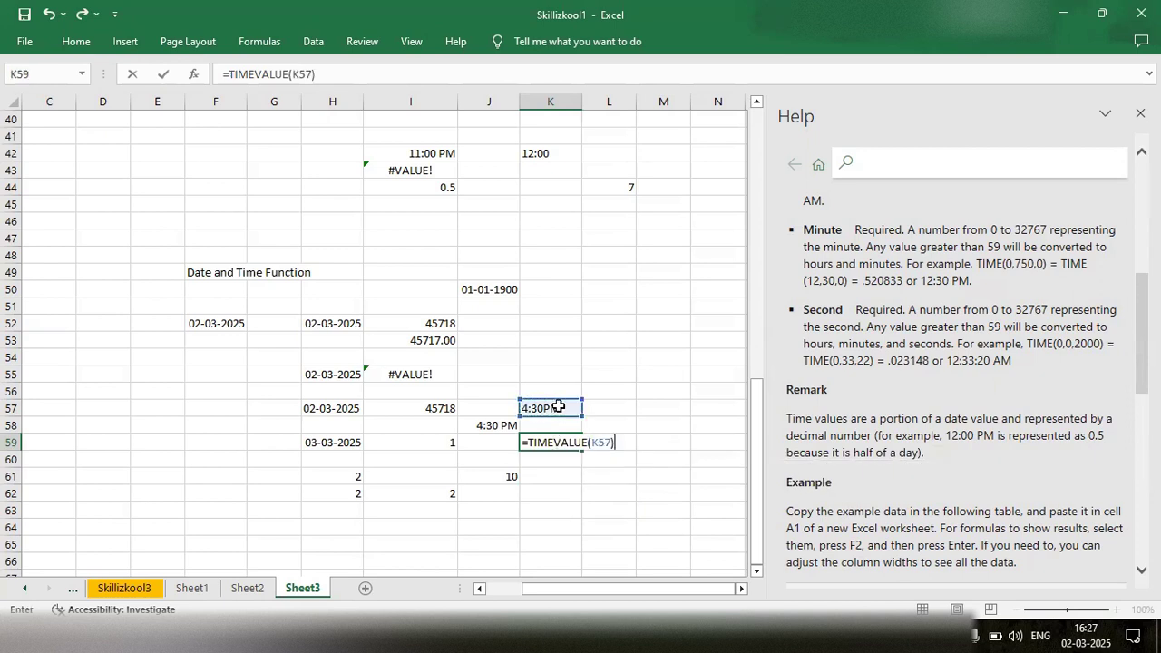
key("Return")
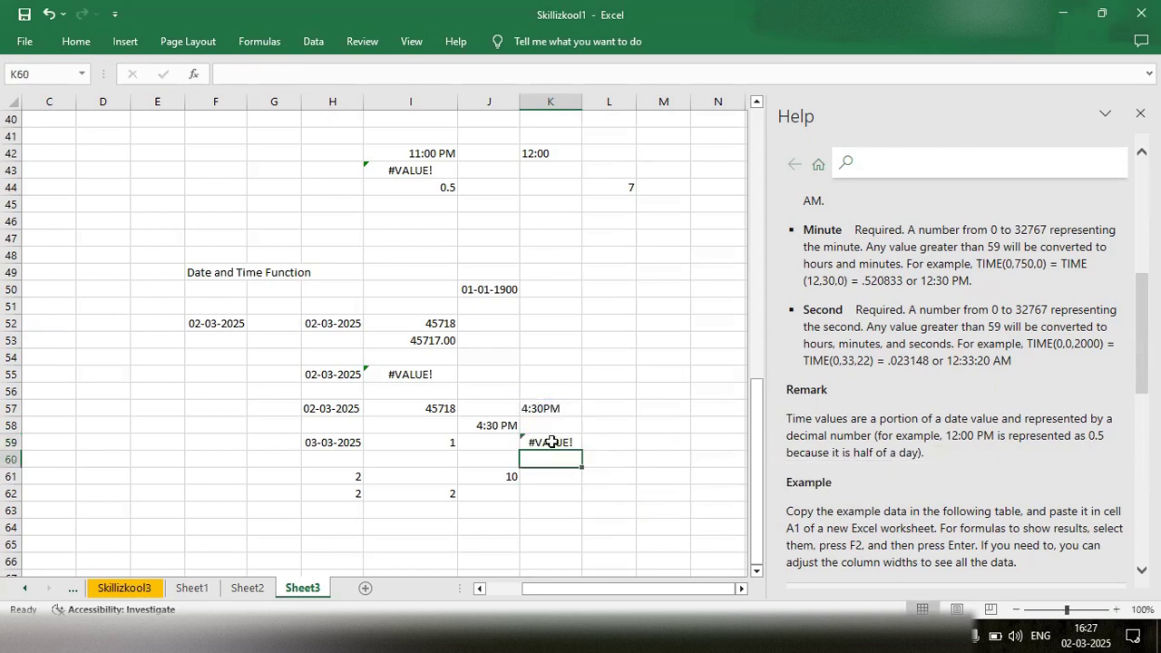
- Reopen the TIMEVALUE formula in cell K59 and clear it from the cell
double_click(553, 442)
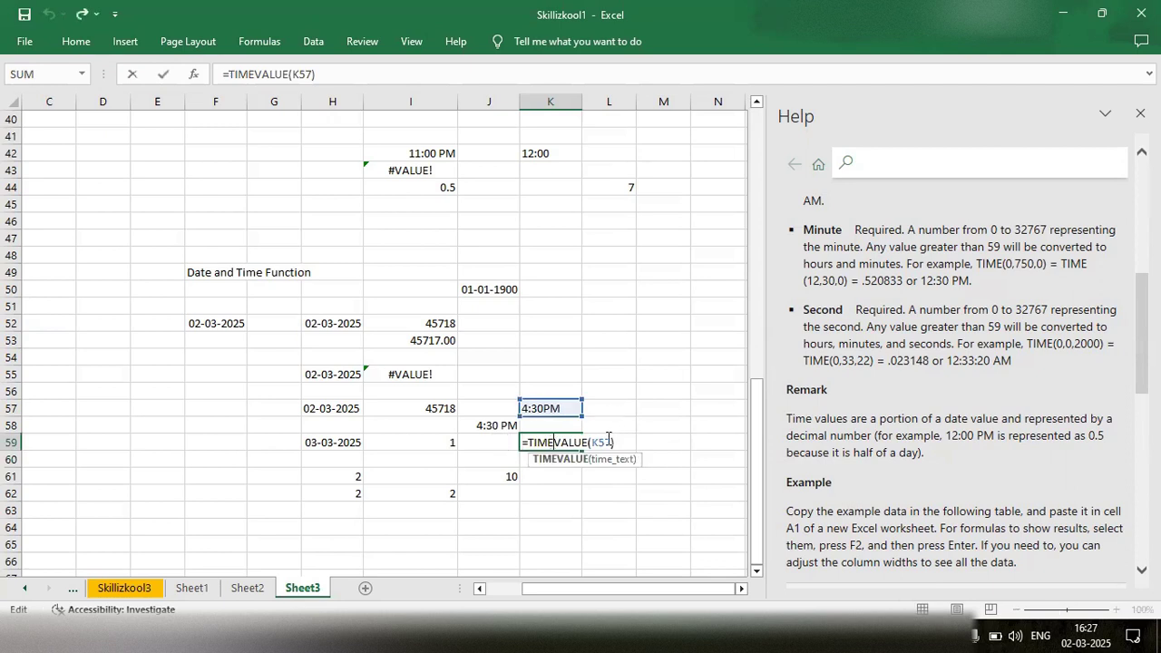
left_click(608, 439)
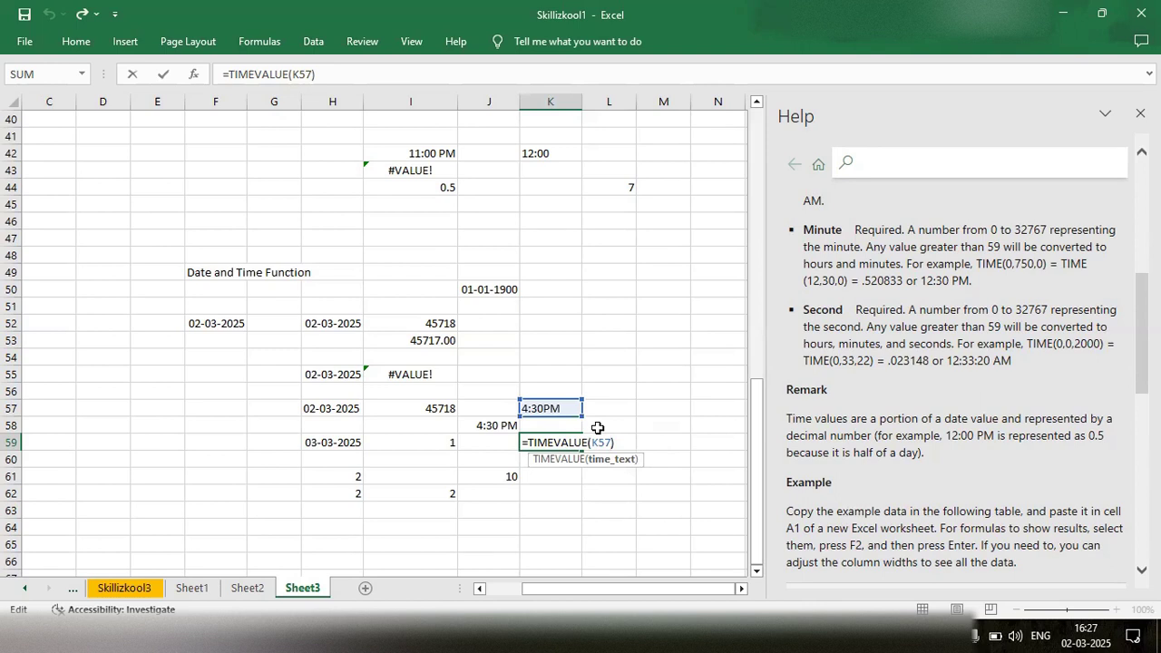
key("BackSpace")
key("BackSpace")
key("BackSpace")
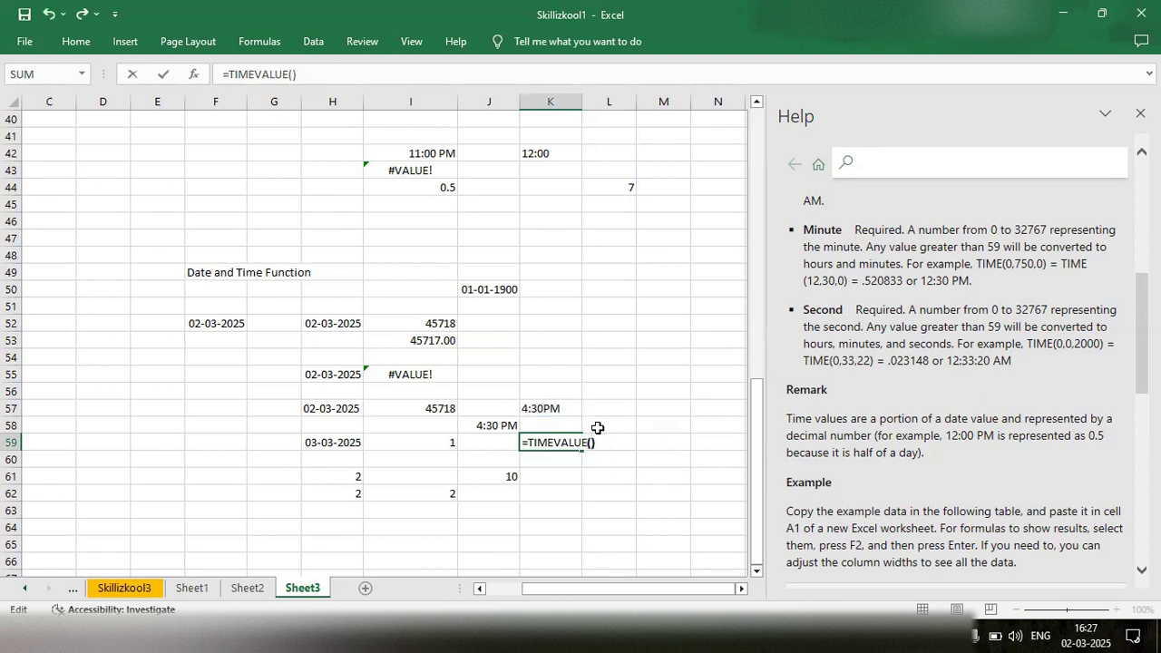
key("Escape")
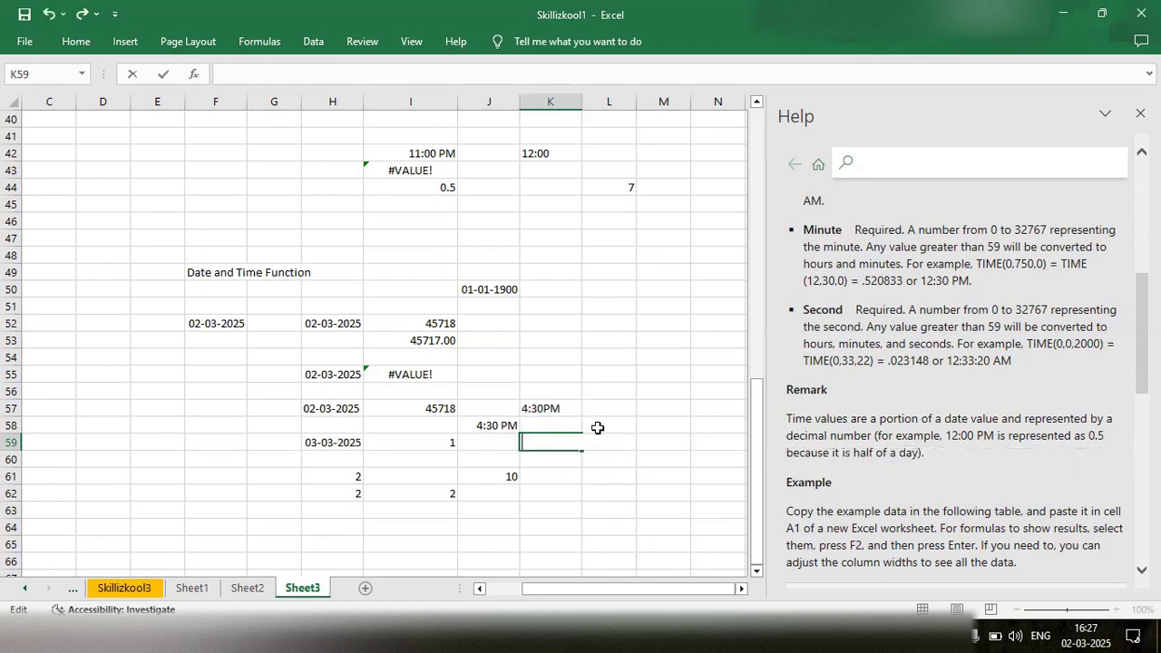
- Clear the time in cell K57 and re-enter it as 4:30PM
left_click(552, 409)
double_click(553, 409)
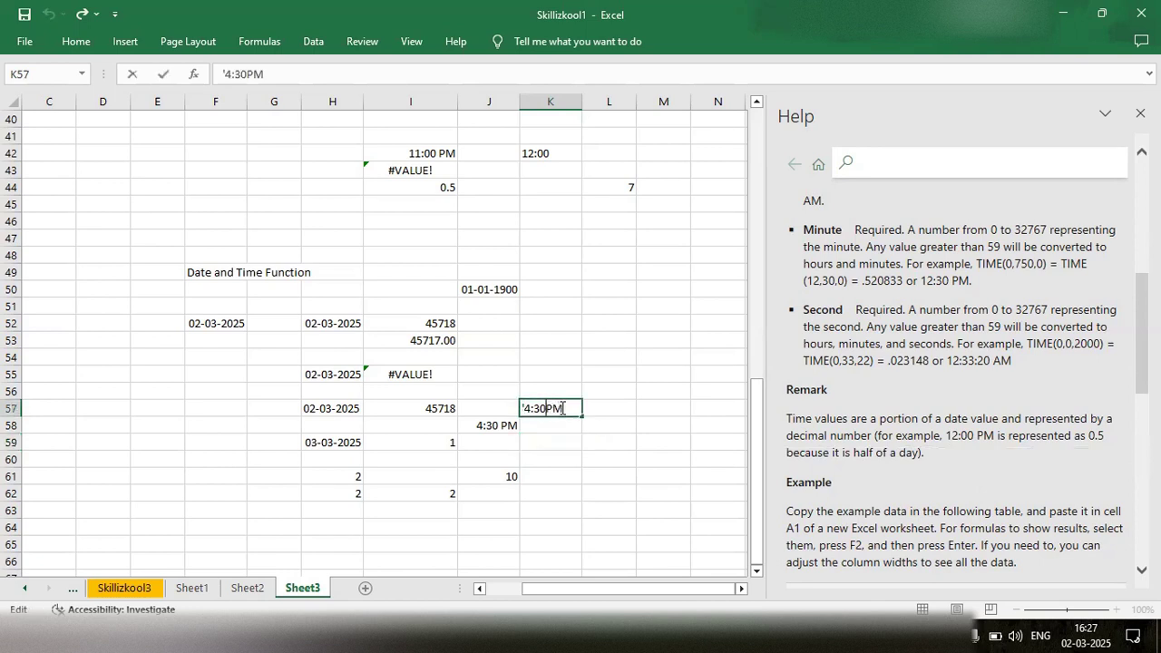
key("BackSpace")
key("BackSpace")
key("BackSpace")
key("BackSpace")
key("BackSpace")
key("BackSpace")
key("BackSpace")
type("4;30")
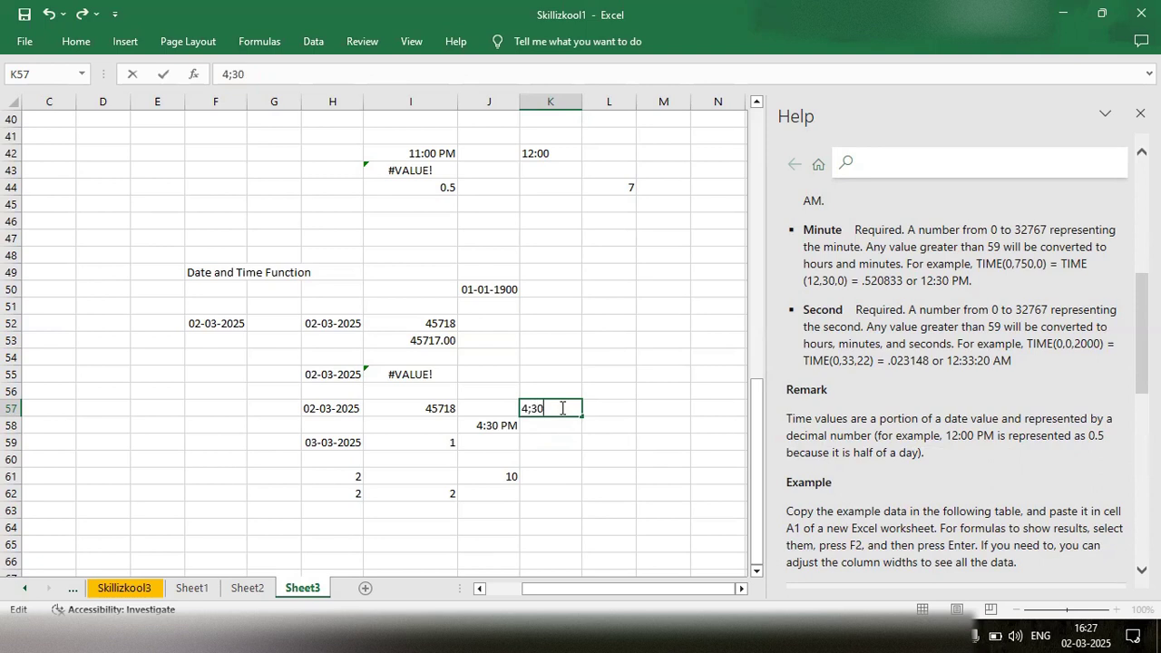
key("BackSpace")
key("BackSpace")
key("BackSpace")
type(":30Pm")
key("BackSpace")
type("M")
key("Return")
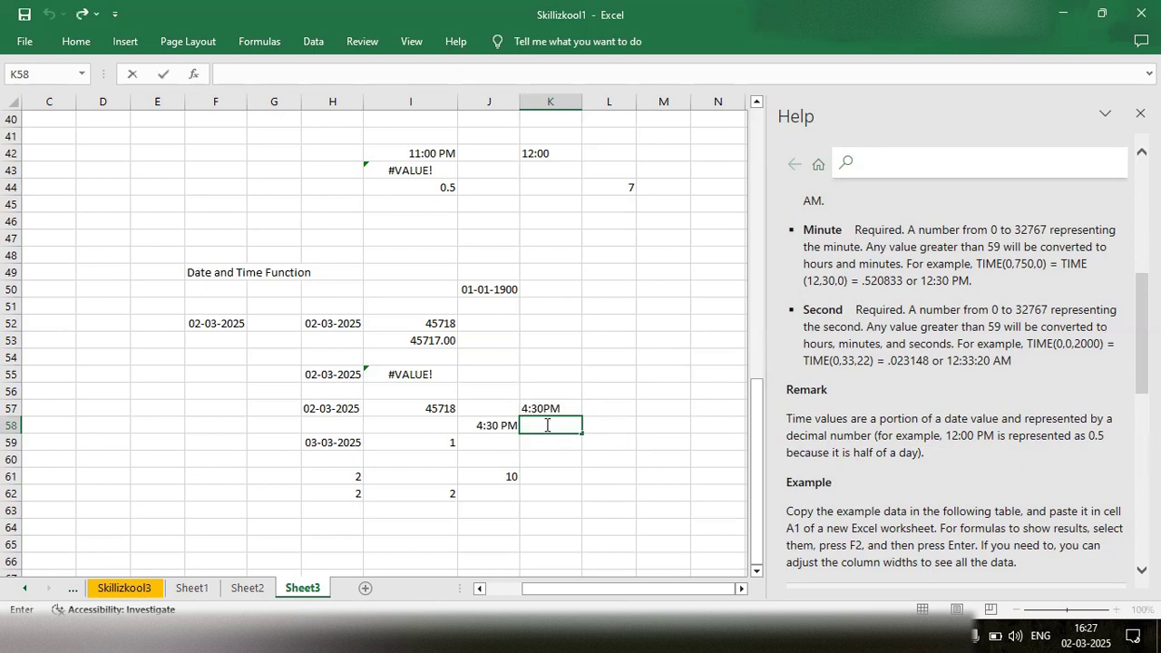
- Enter the formula =TIMEVALUE(K57) in cell K58, directly below the text time
type("=time")
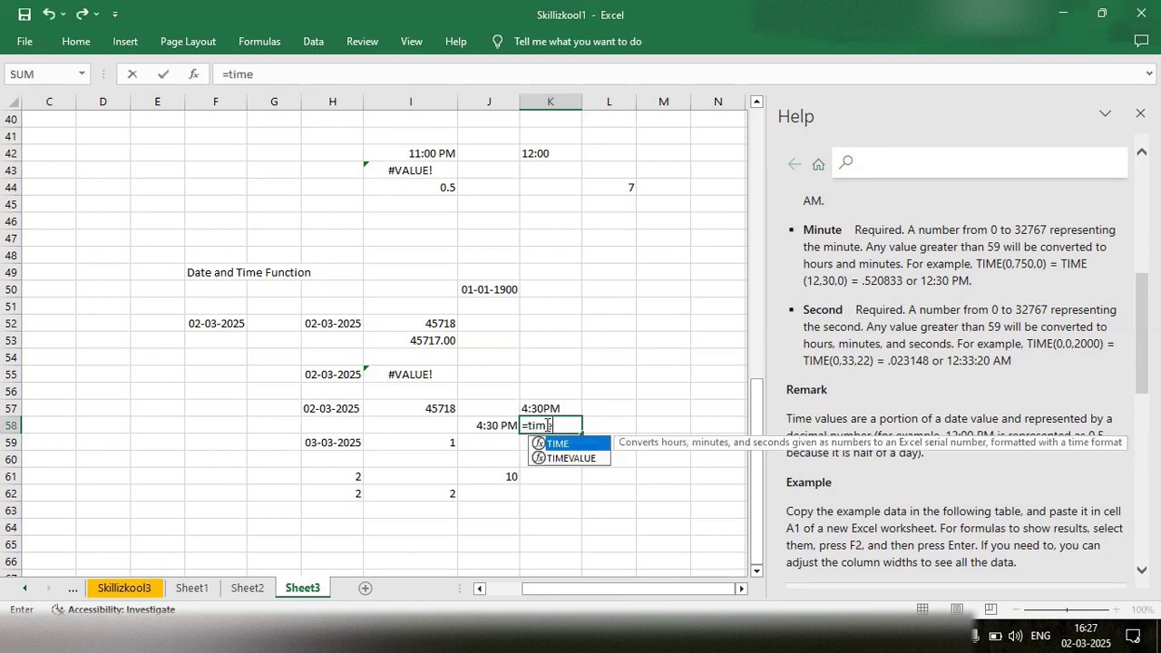
key("Down")
key("Tab")
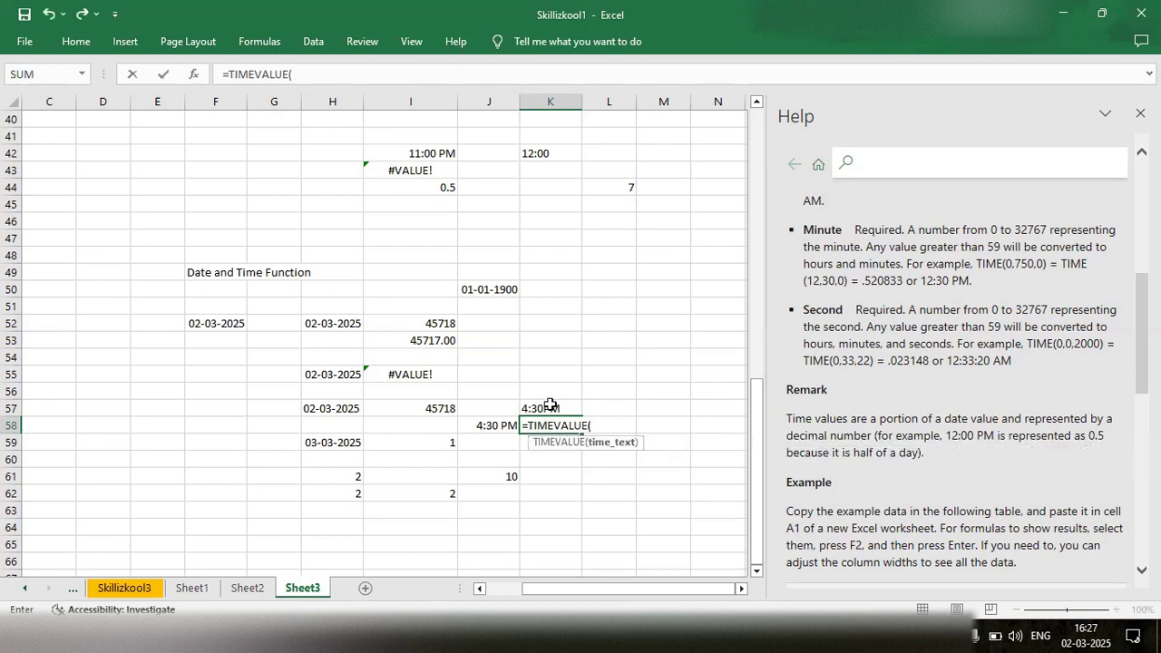
left_click(551, 410)
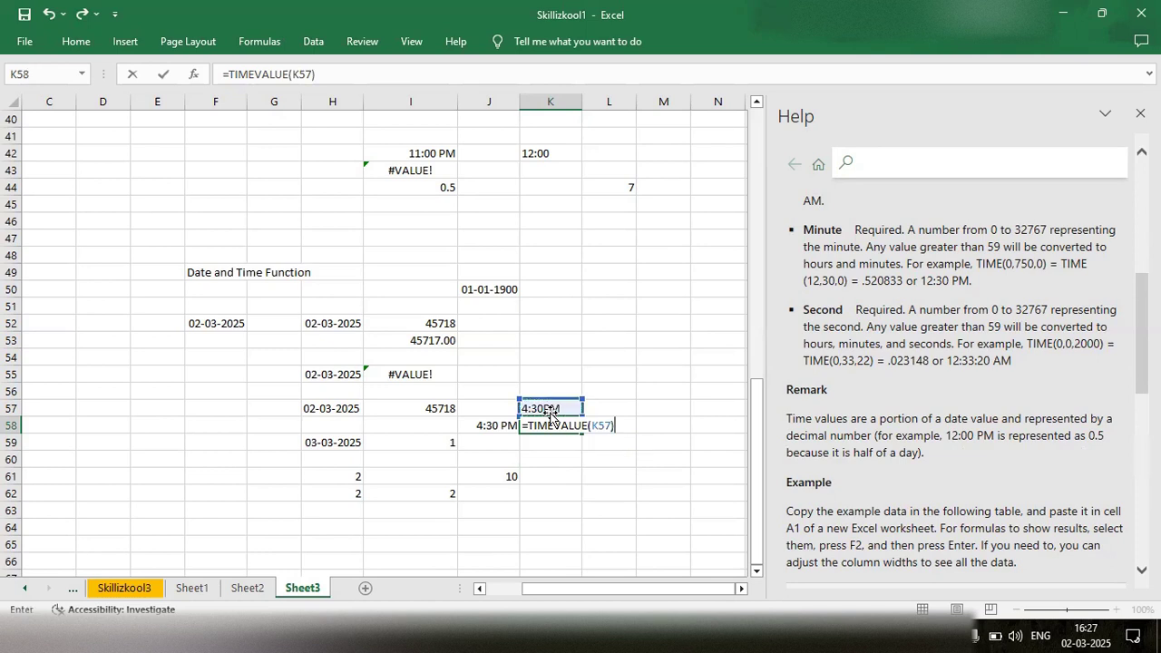
key("Return")
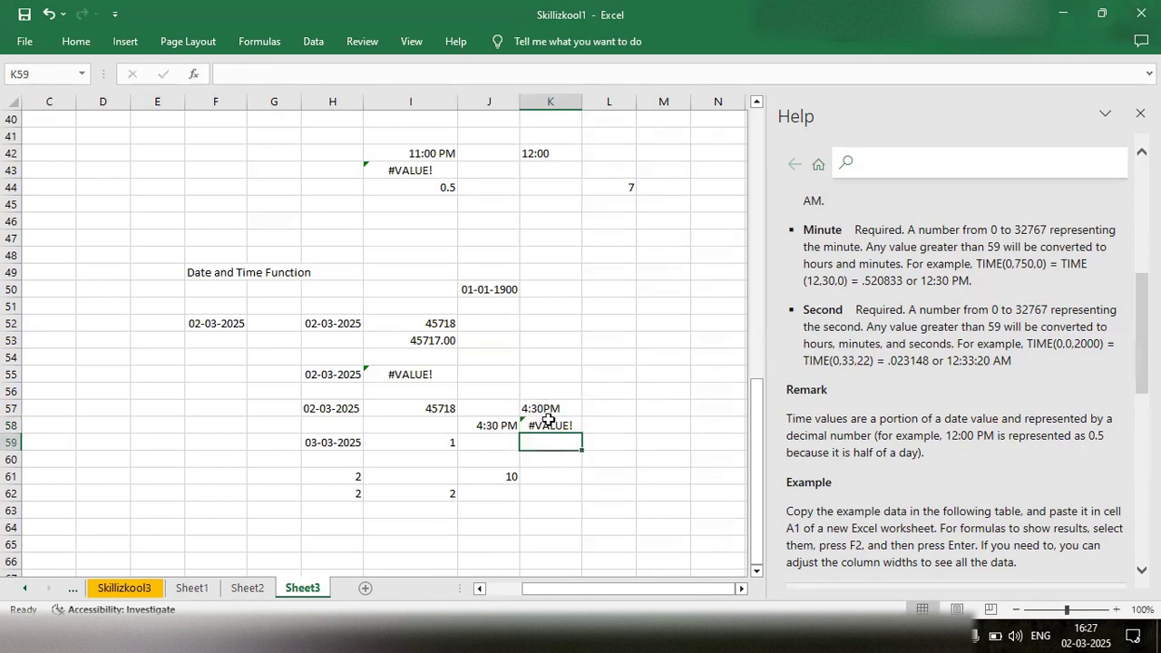
- Check the TIMEVALUE formula in K58 and replace the time in cell K57 with 4:30, without an apostrophe or PM
double_click(547, 425)
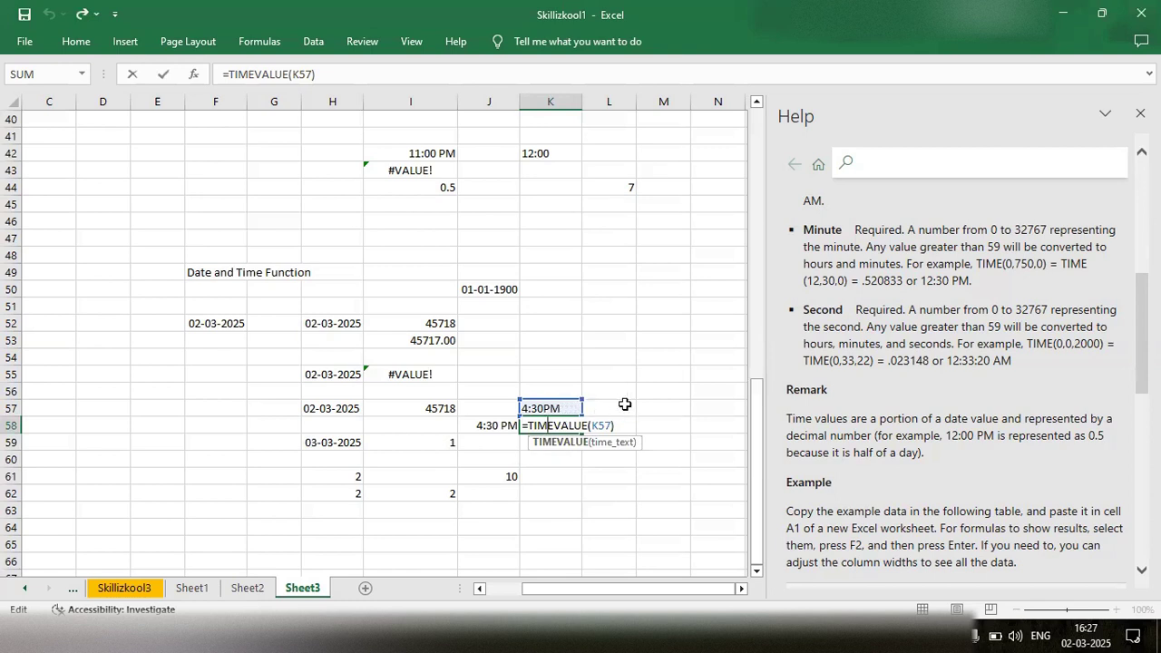
left_click(595, 409)
double_click(564, 408)
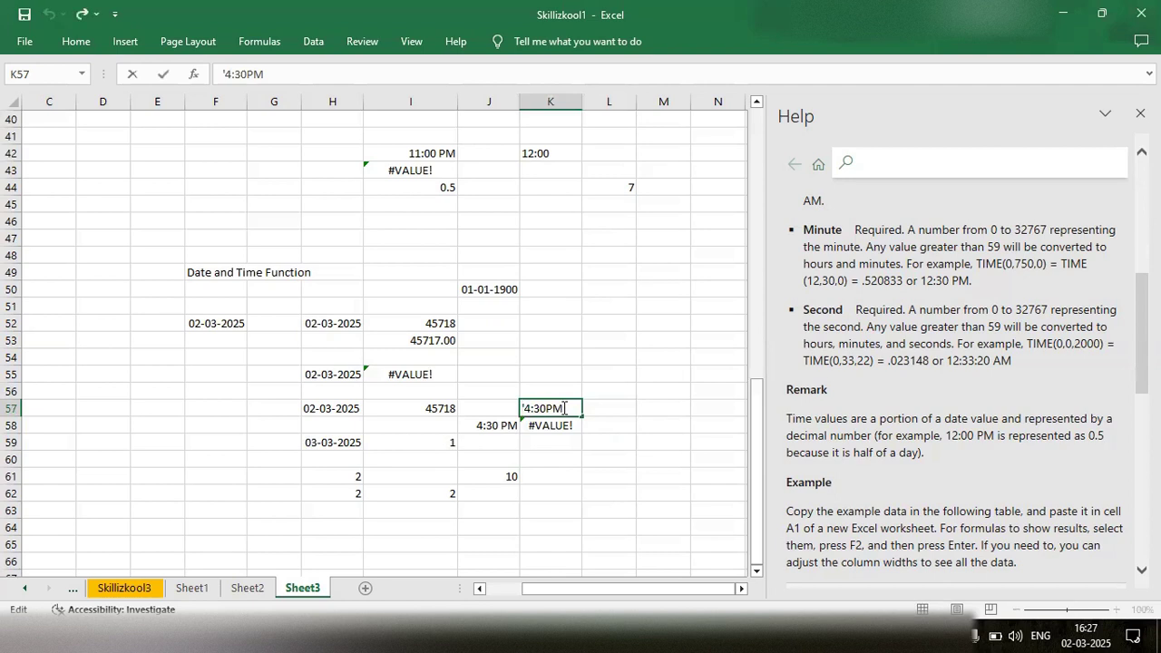
key("BackSpace")
key("BackSpace")
key("BackSpace")
key("BackSpace")
key("BackSpace")
key("BackSpace")
key("BackSpace")
type("4:30")
left_click(544, 472)
- Enter the formula =TIMEVALUE(K57) in cell K60
key("Up")
key("Up")
left_click(546, 465)
double_click(546, 462)
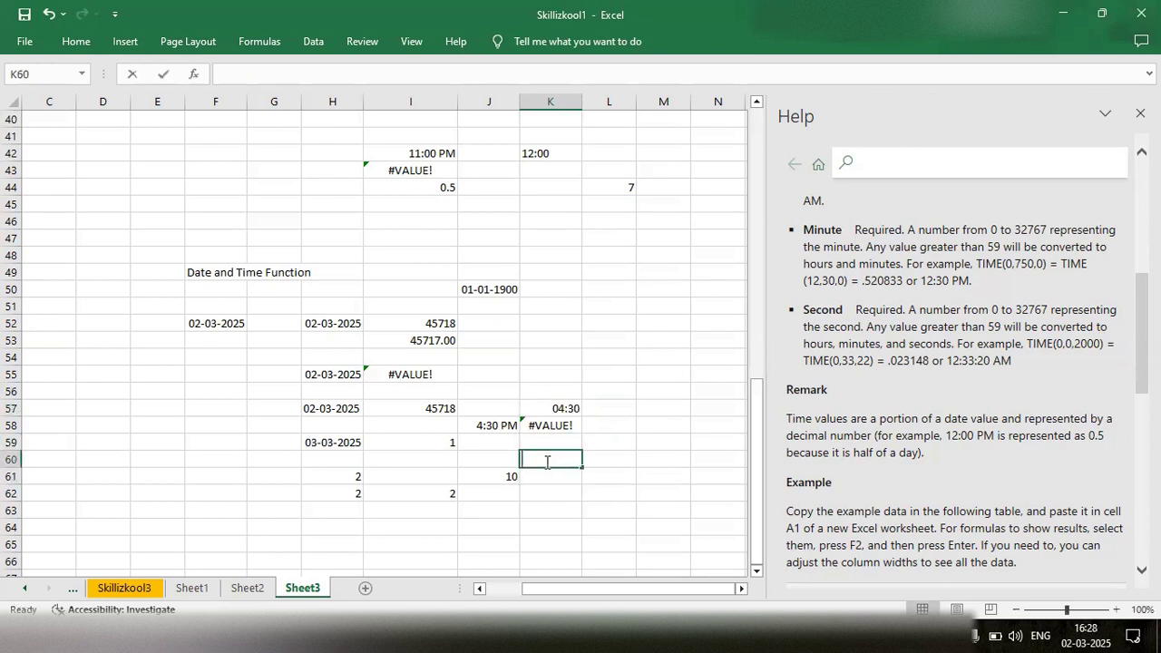
type("=time")
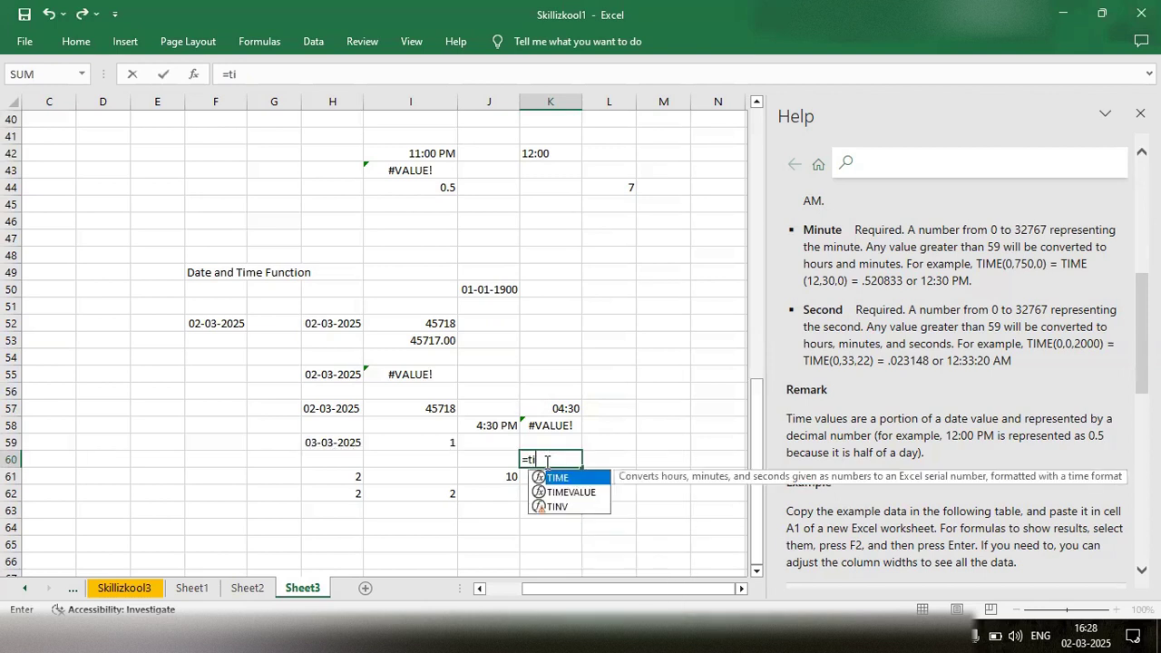
key("Down")
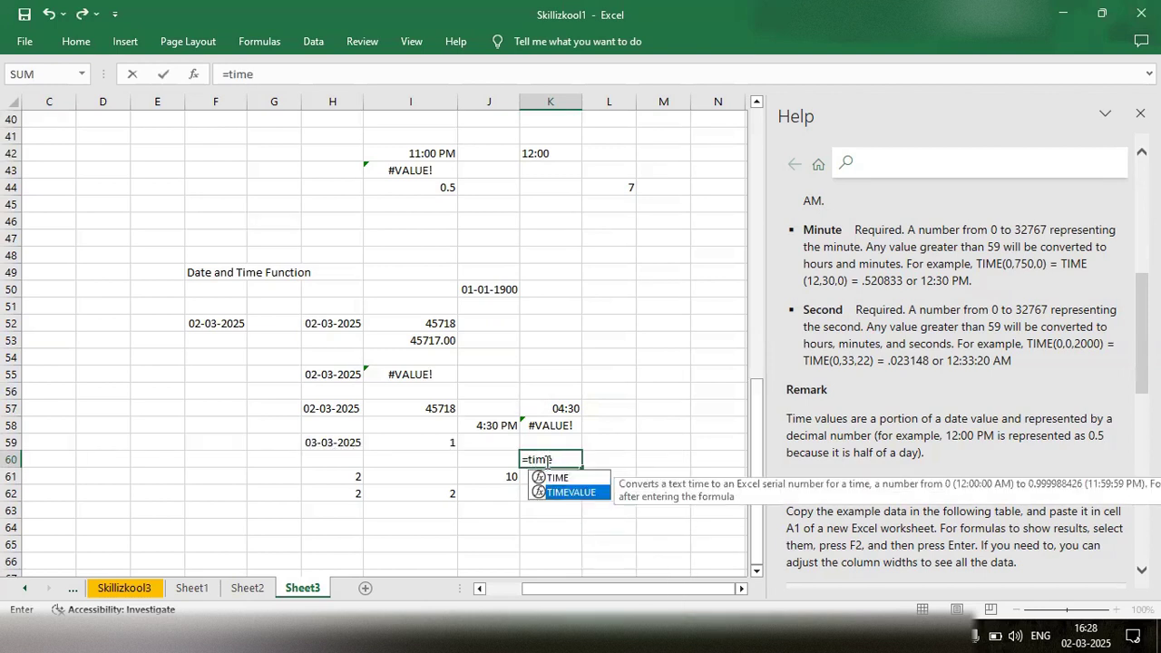
key("Tab")
left_click(553, 405)
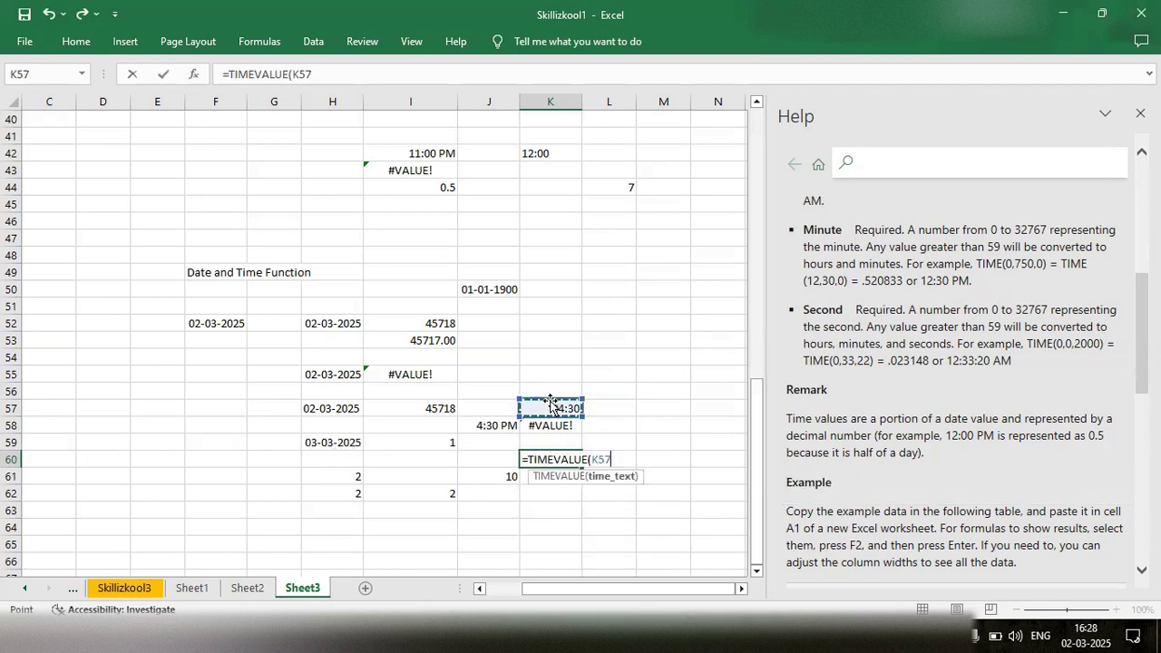
type(")")
key("Return")
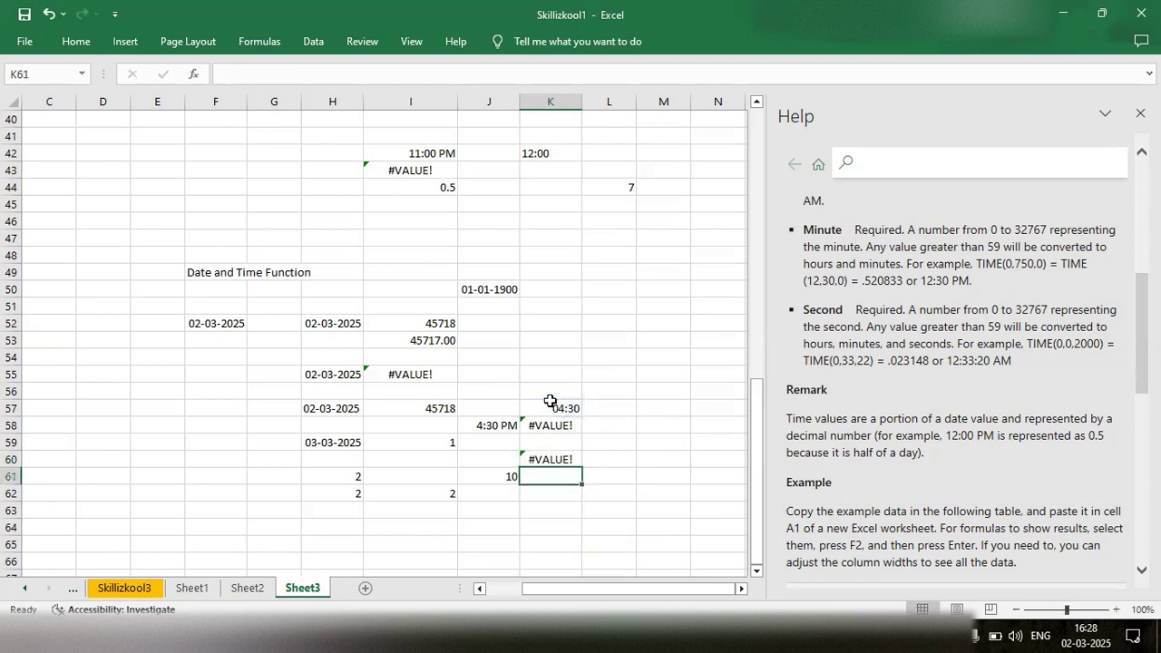
- Convert the time in cell K57 to text by adding a leading apostrophe, making it '04:30:00
double_click(566, 408)
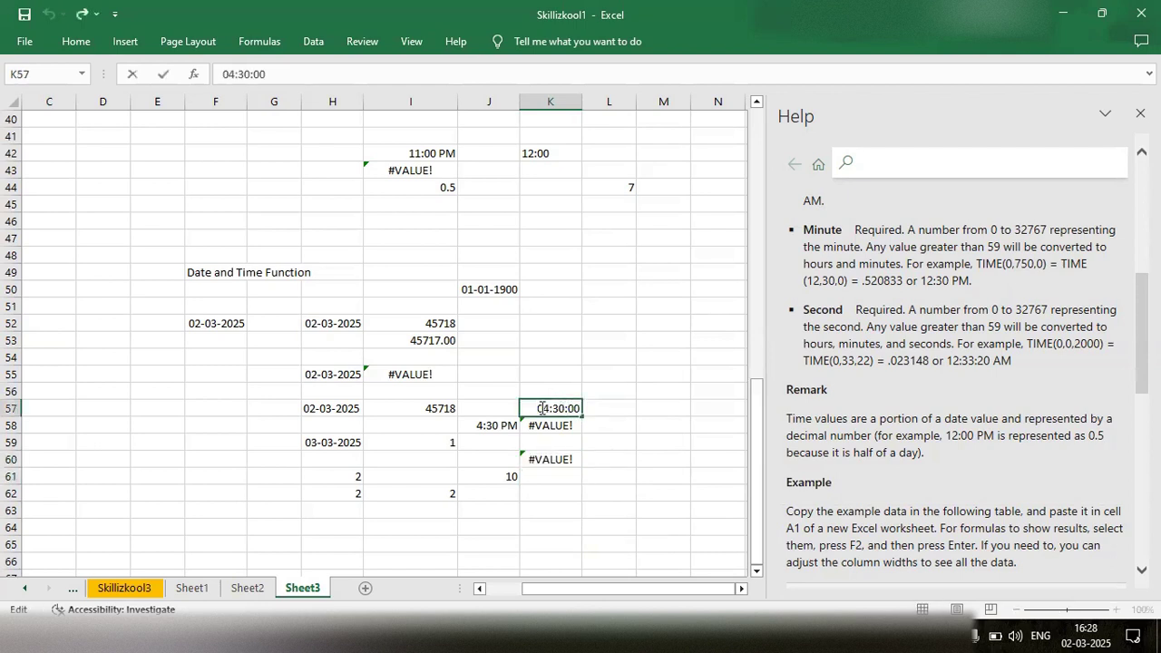
type("'")
key("ctrl+Return")
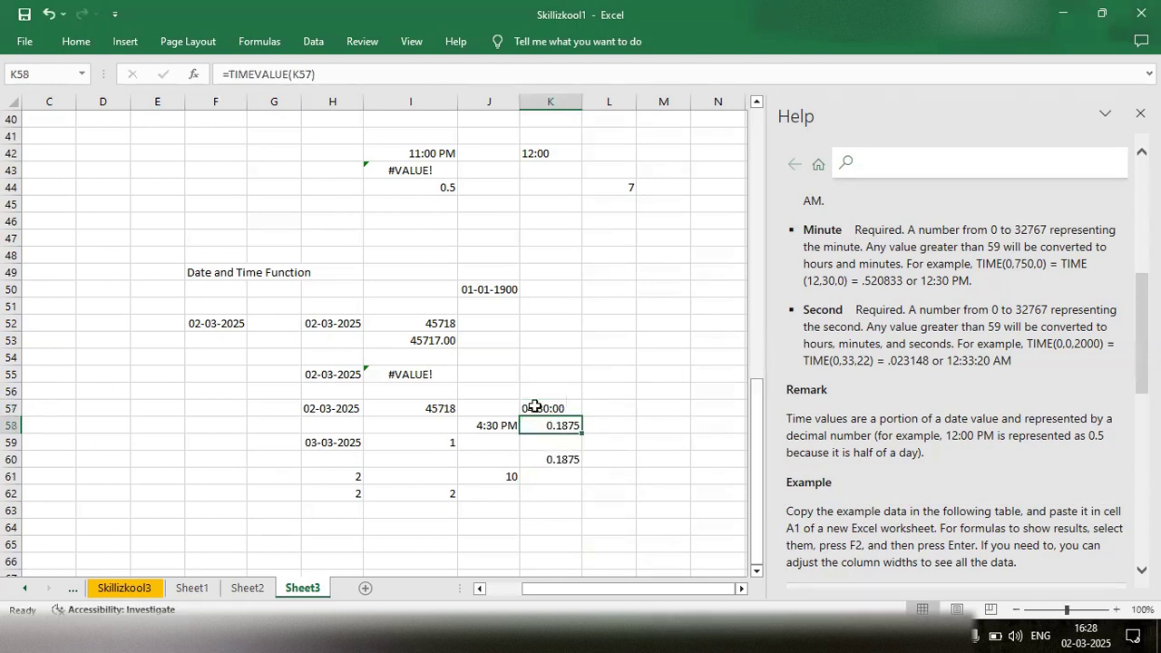
double_click(551, 474)
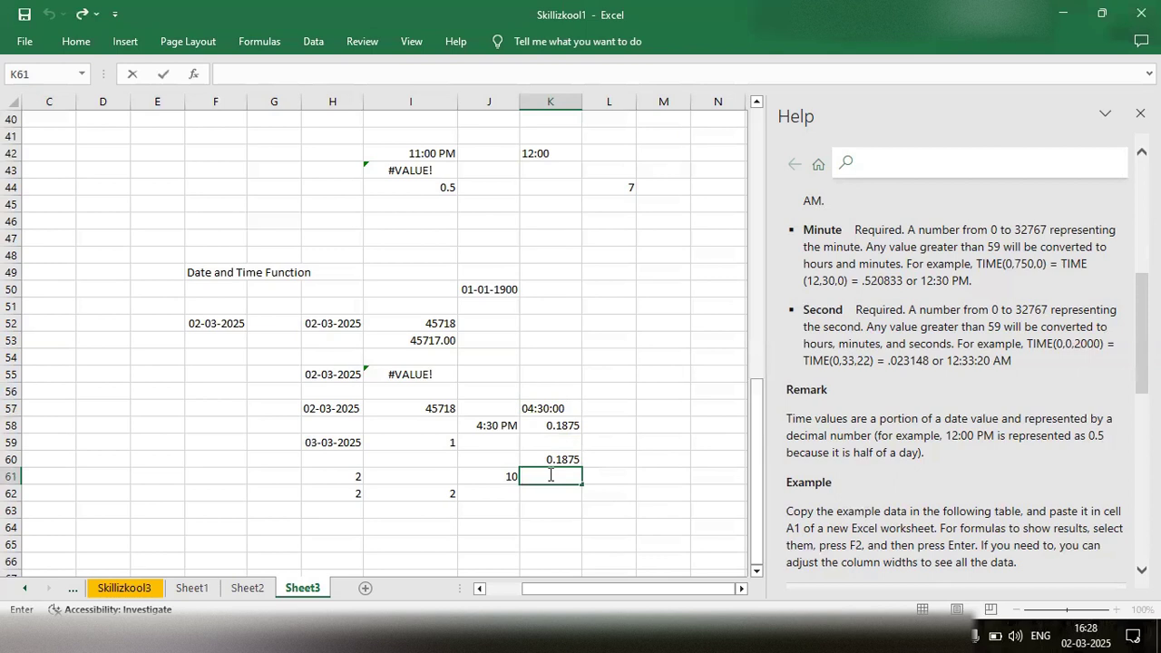
left_click(543, 413)
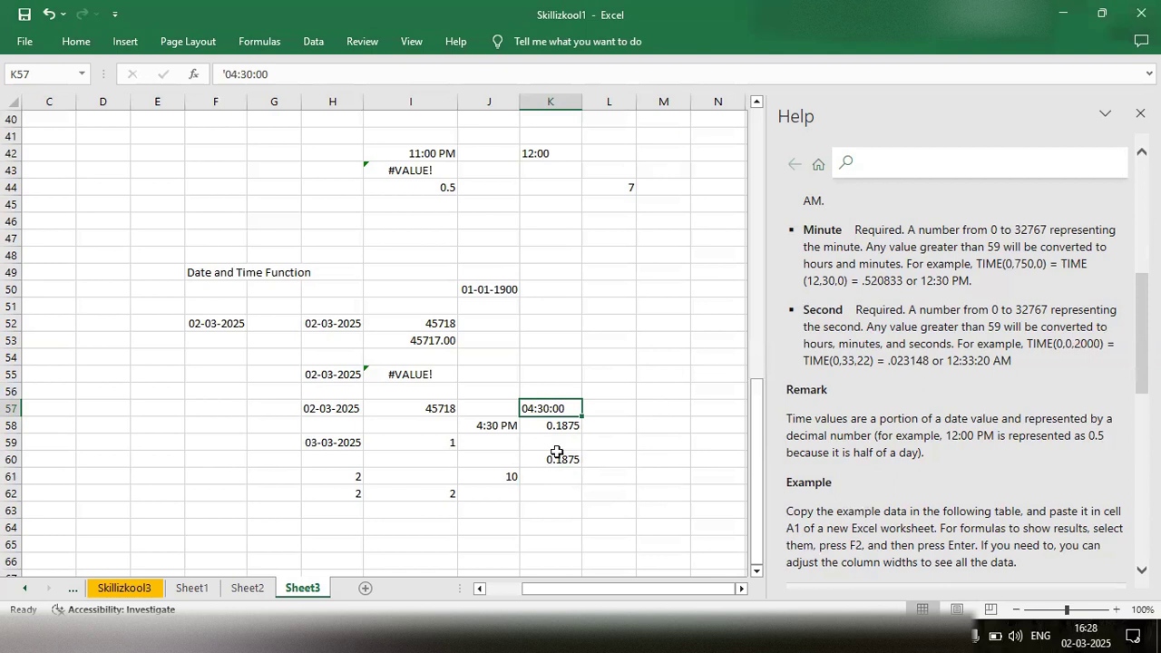
left_click(542, 485)
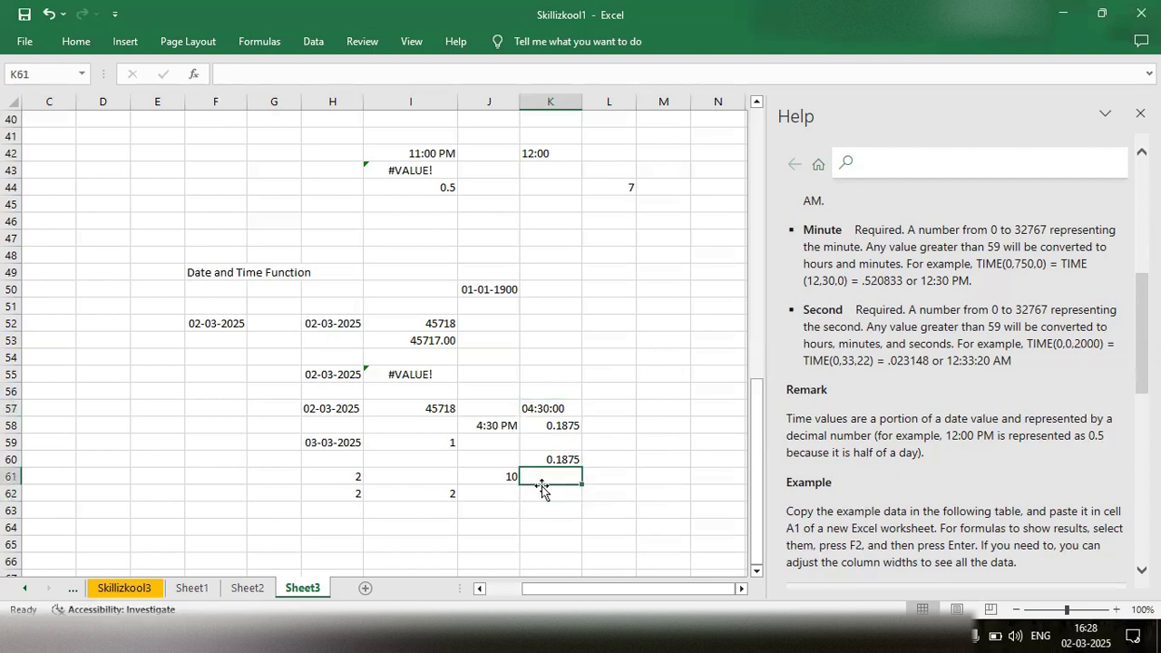
- Enter the time 12:00 as text in cell M57 with a leading apostrophe
left_click(638, 410)
type("'")
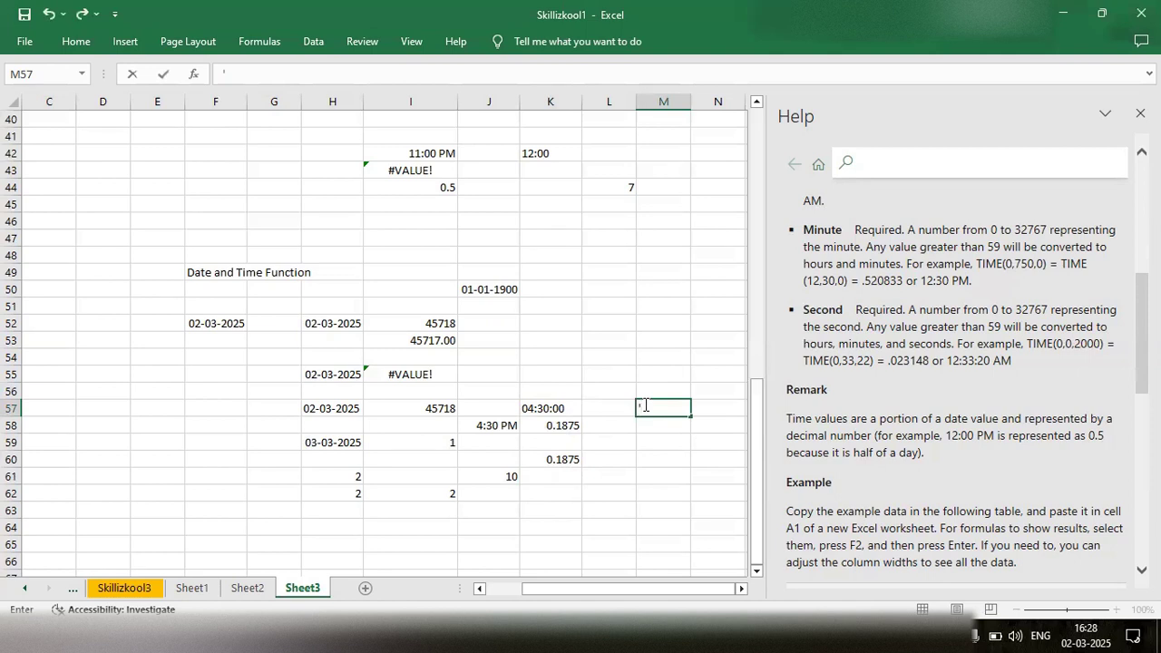
type("12:00")
left_click(660, 442)
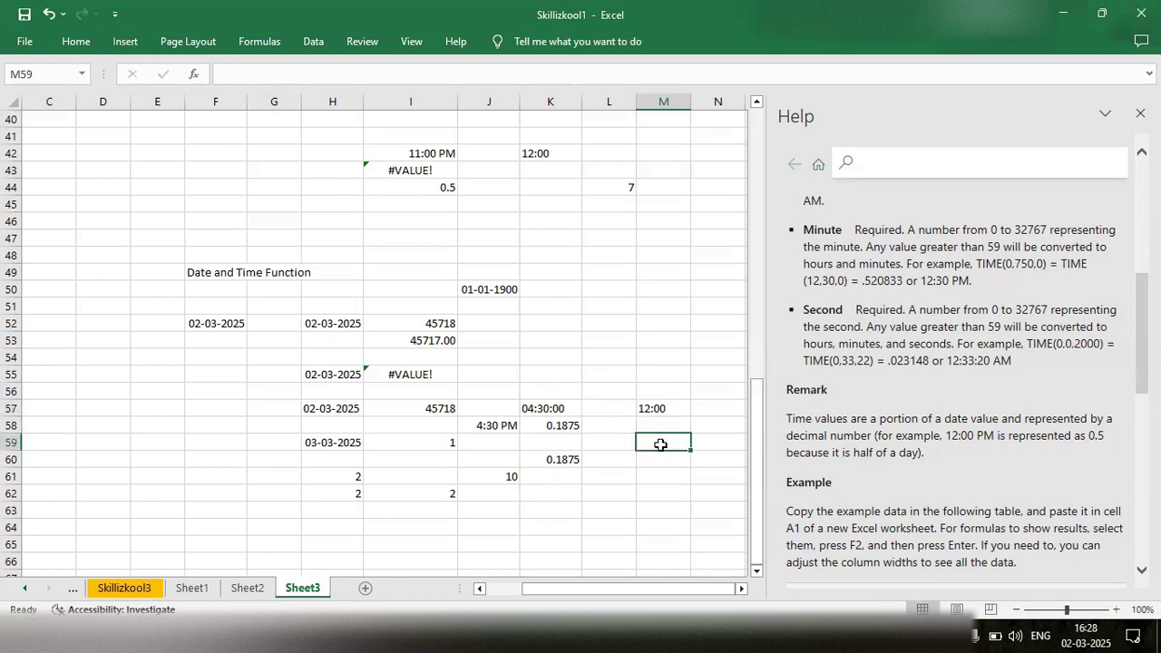
- Enter the formula =TIMEVALUE(M57) in cell M59
double_click(663, 443)
type("=time")
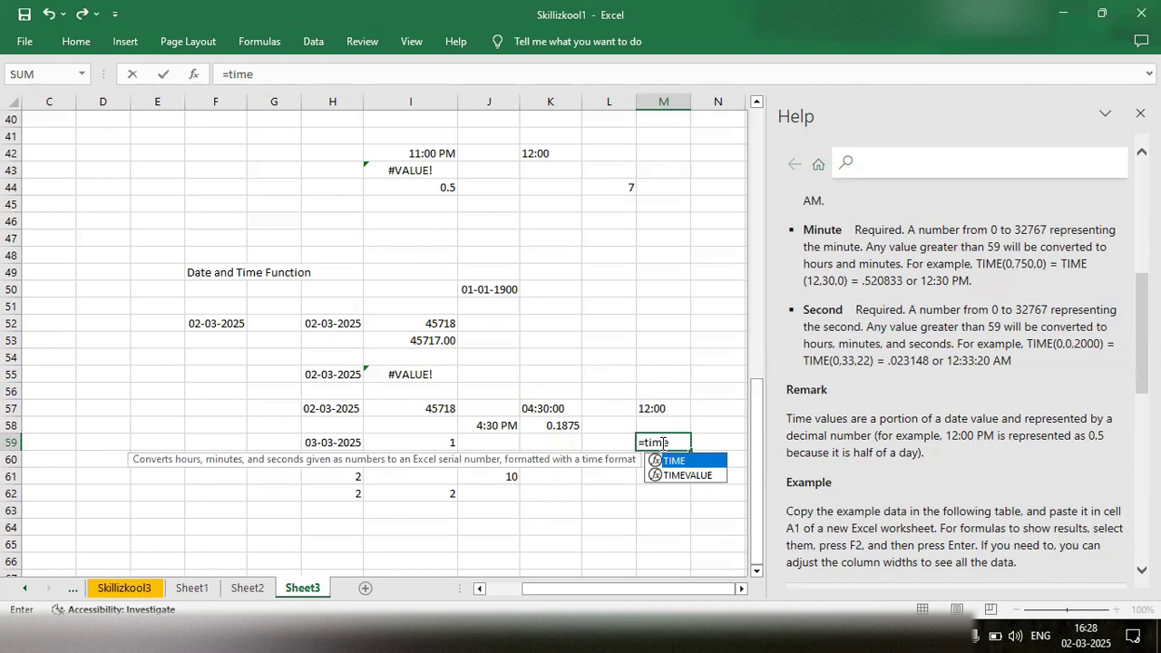
key("Down")
key("Tab")
left_click(676, 409)
type(")")
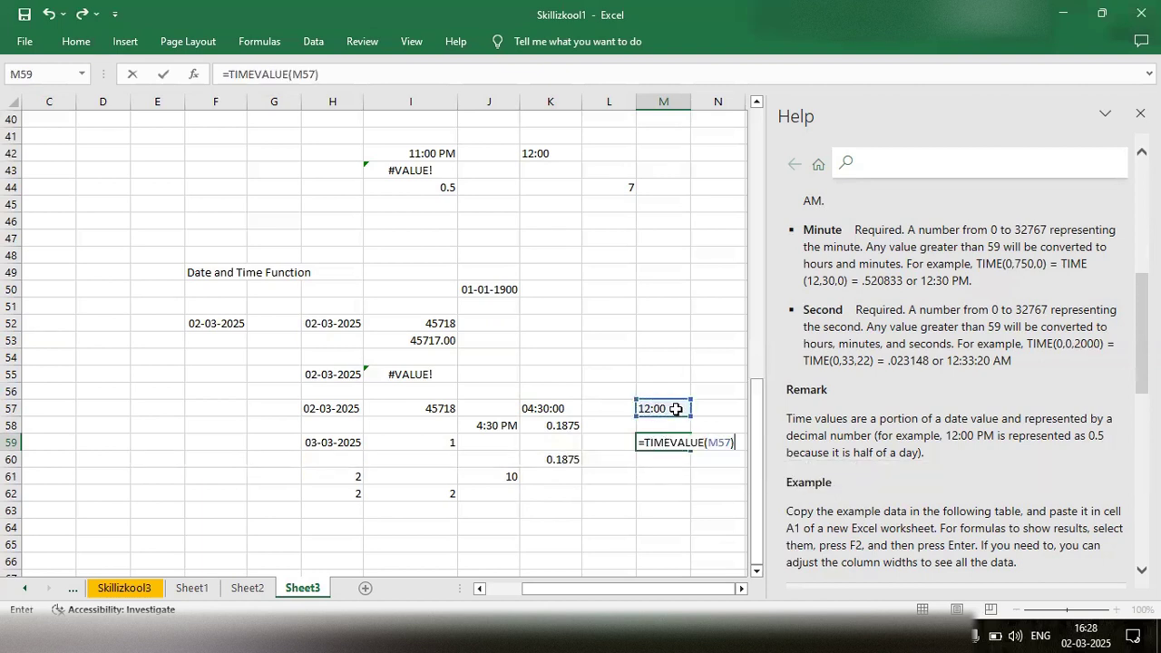
key("Return")
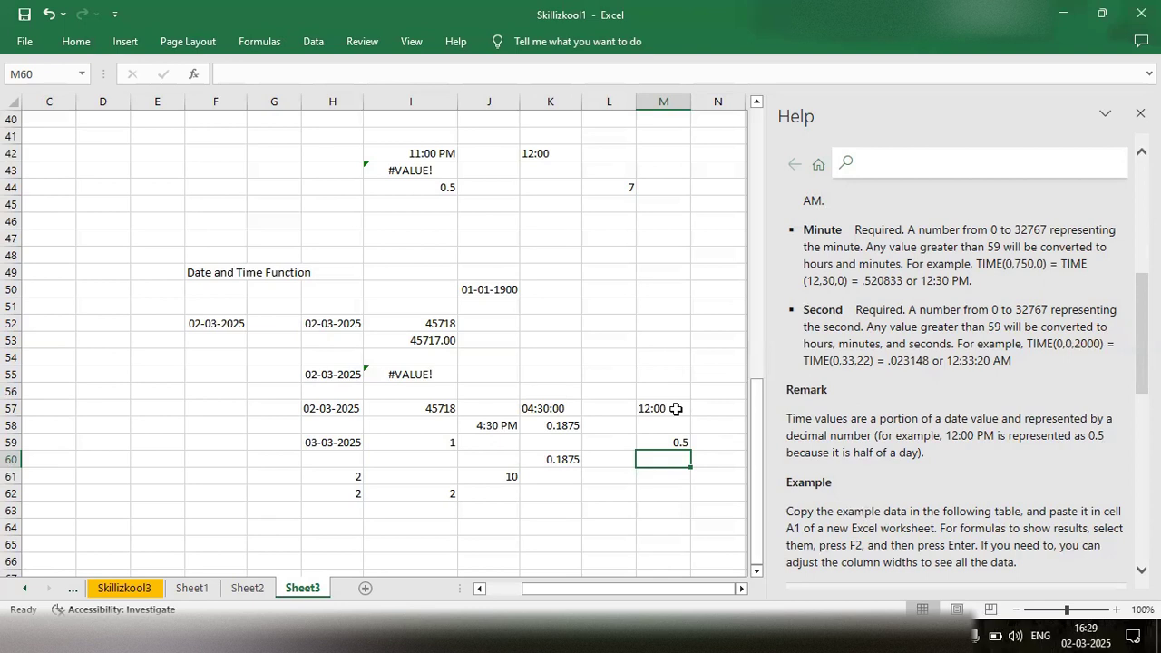
- Change the text time in cell M57 to '14:00 and recheck the TIMEVALUE formula in M59
left_click(674, 408)
double_click(651, 408)
type("'")
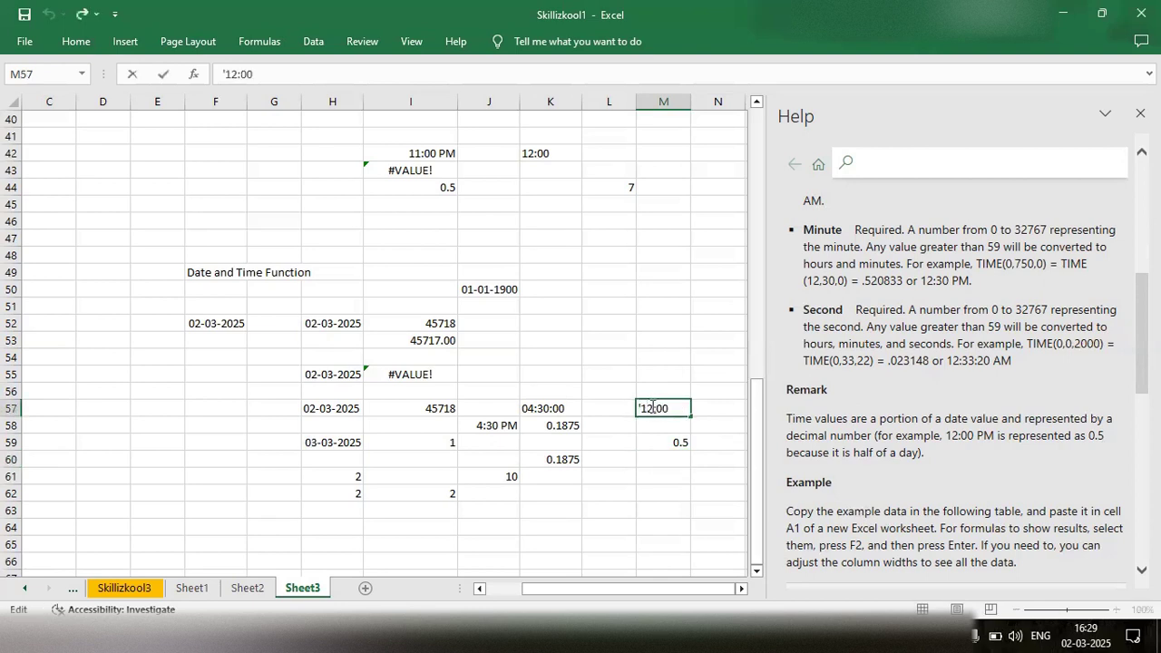
key("BackSpace")
type("4")
left_click(660, 437)
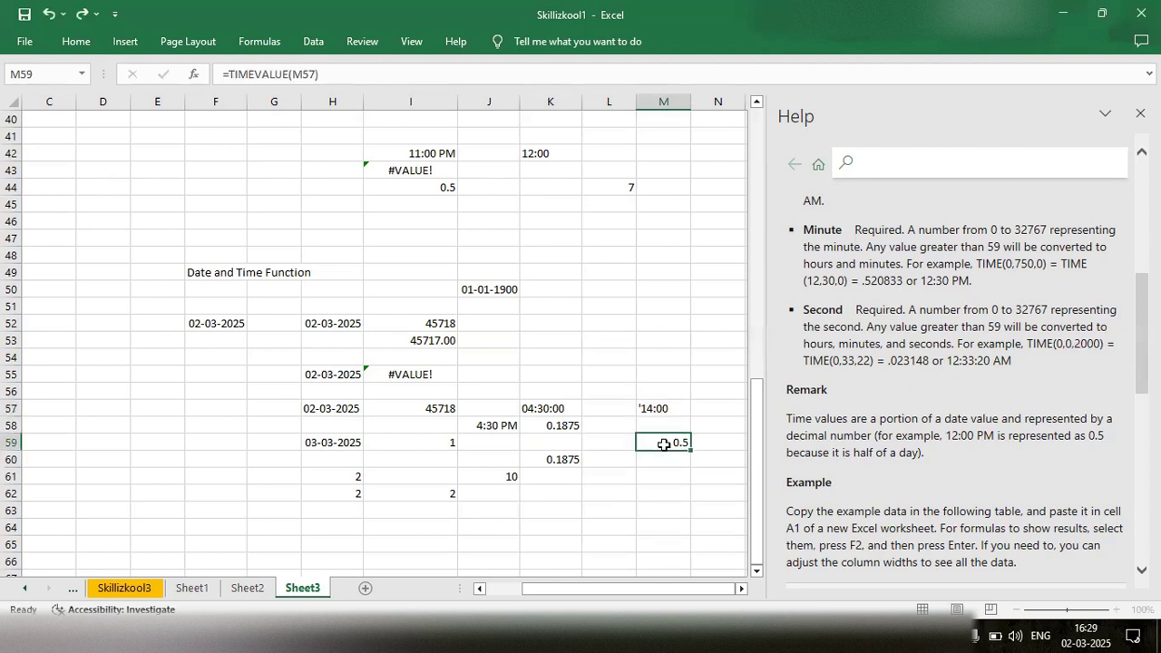
double_click(666, 442)
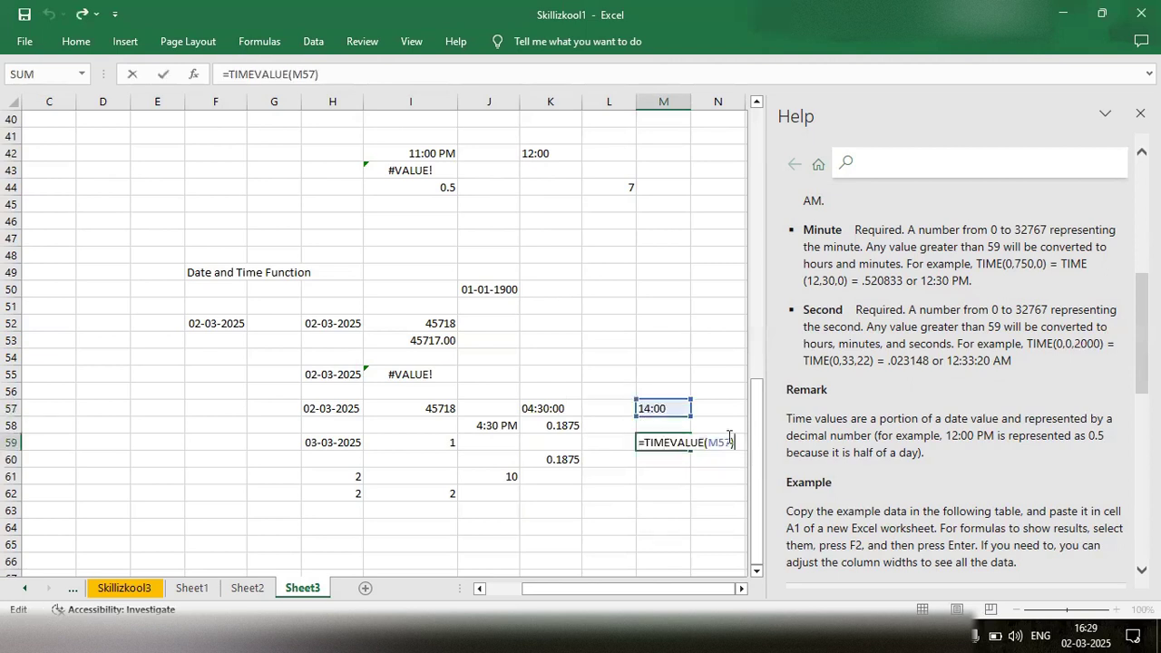
key("Return")
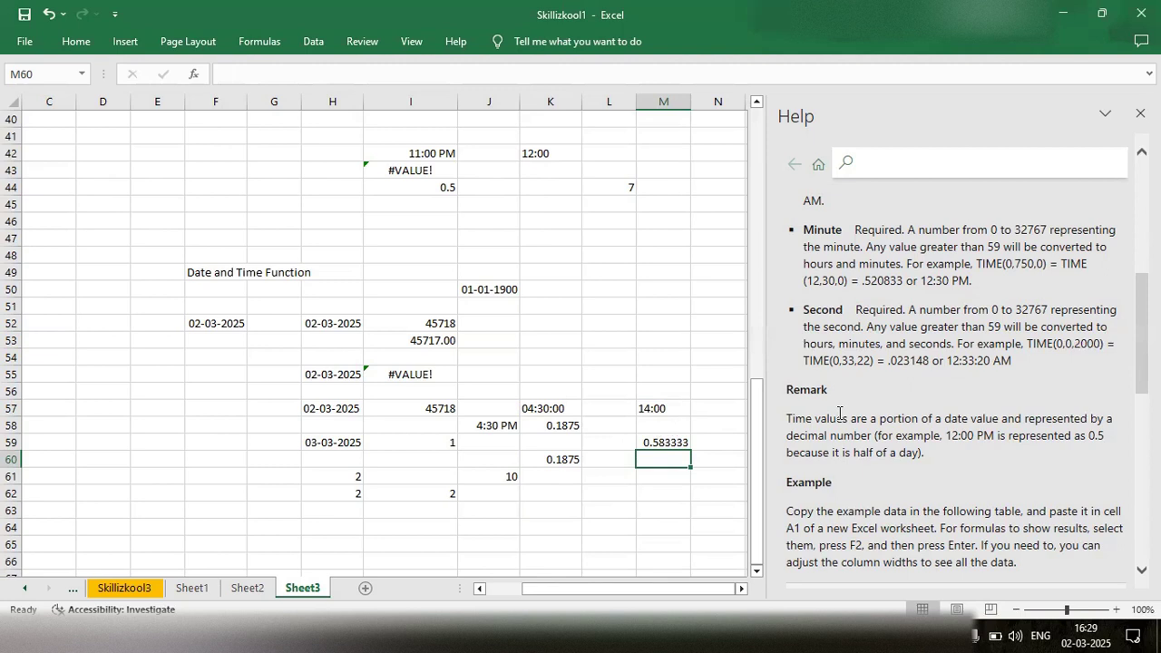
- Review the TIME function help article's remark, example and syntax, and look over the date and time examples on the sheet
scroll(840, 413, "down", 3)
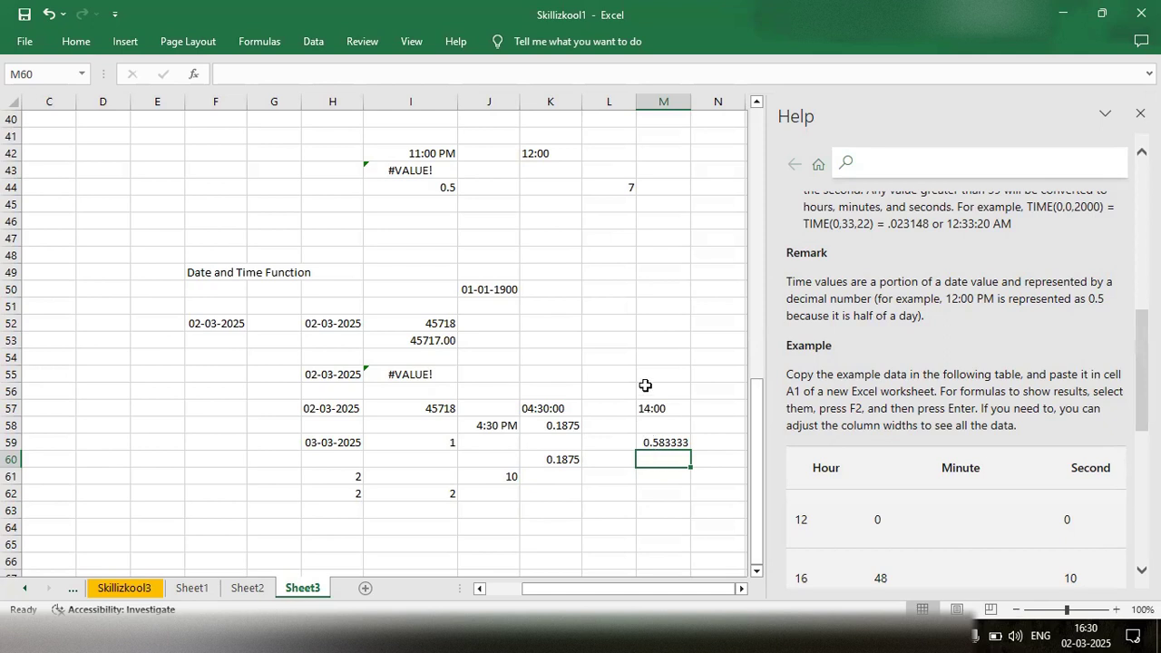
scroll(645, 385, "up", 2)
left_click(616, 406)
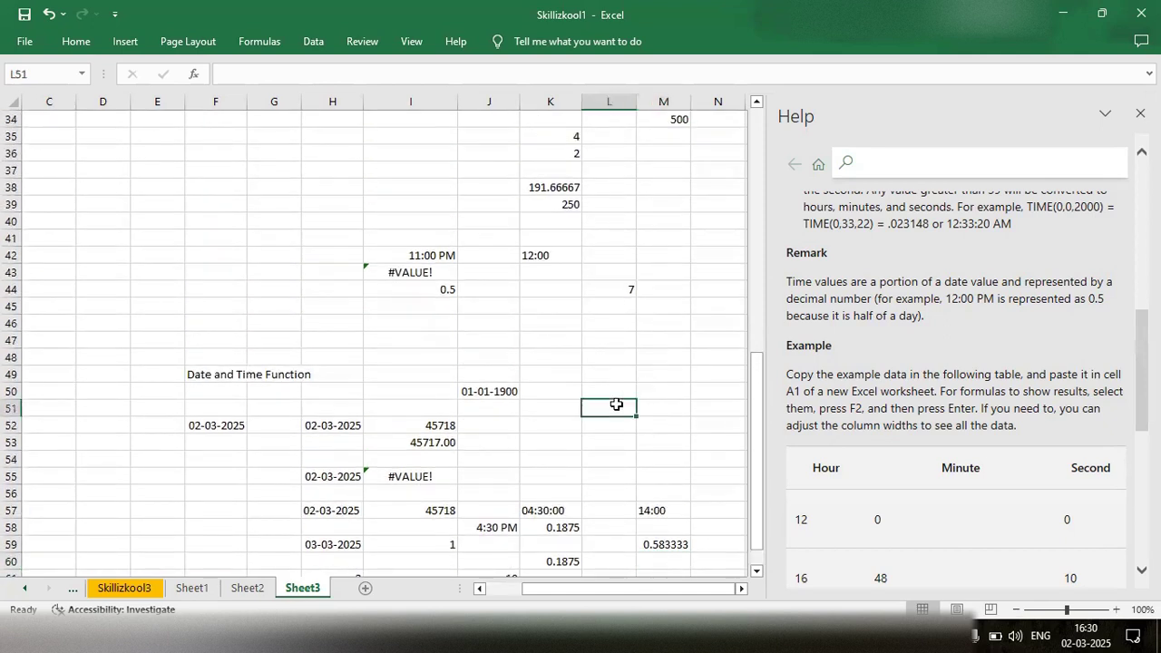
double_click(617, 404)
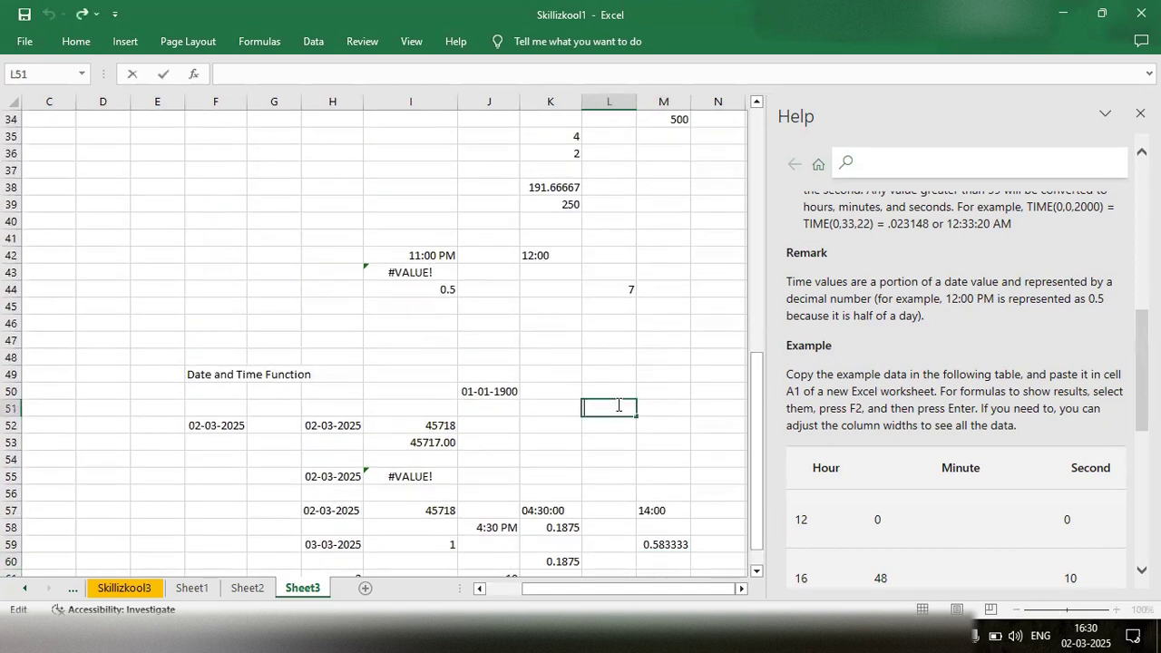
scroll(884, 370, "up", 8)
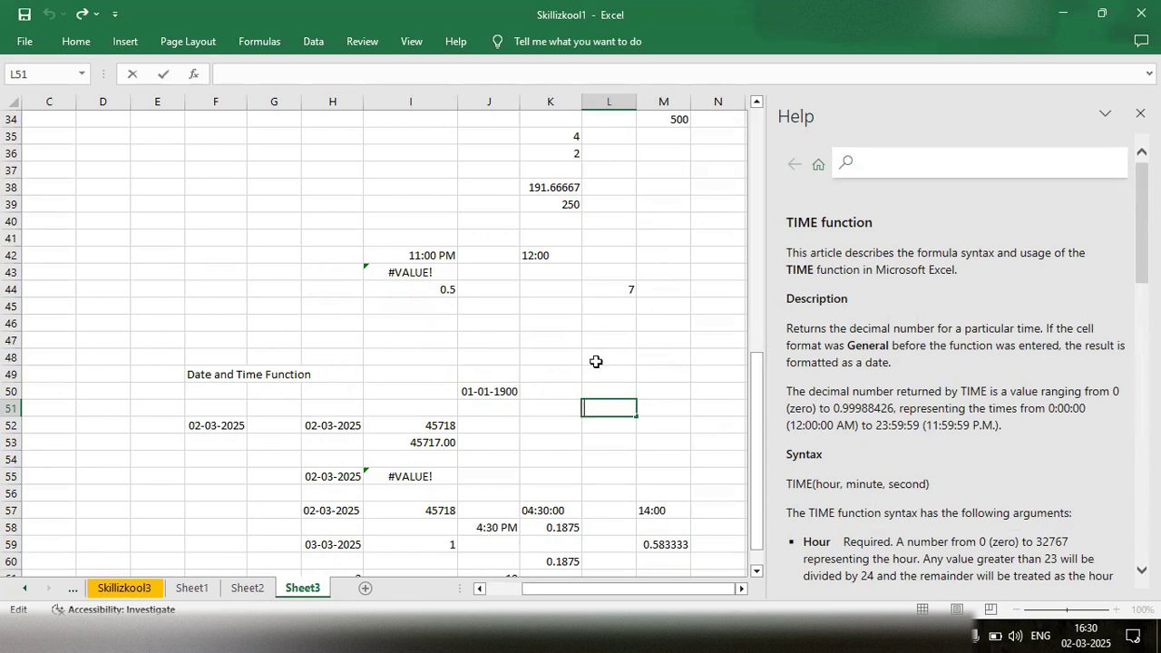
scroll(596, 362, "down", 5)
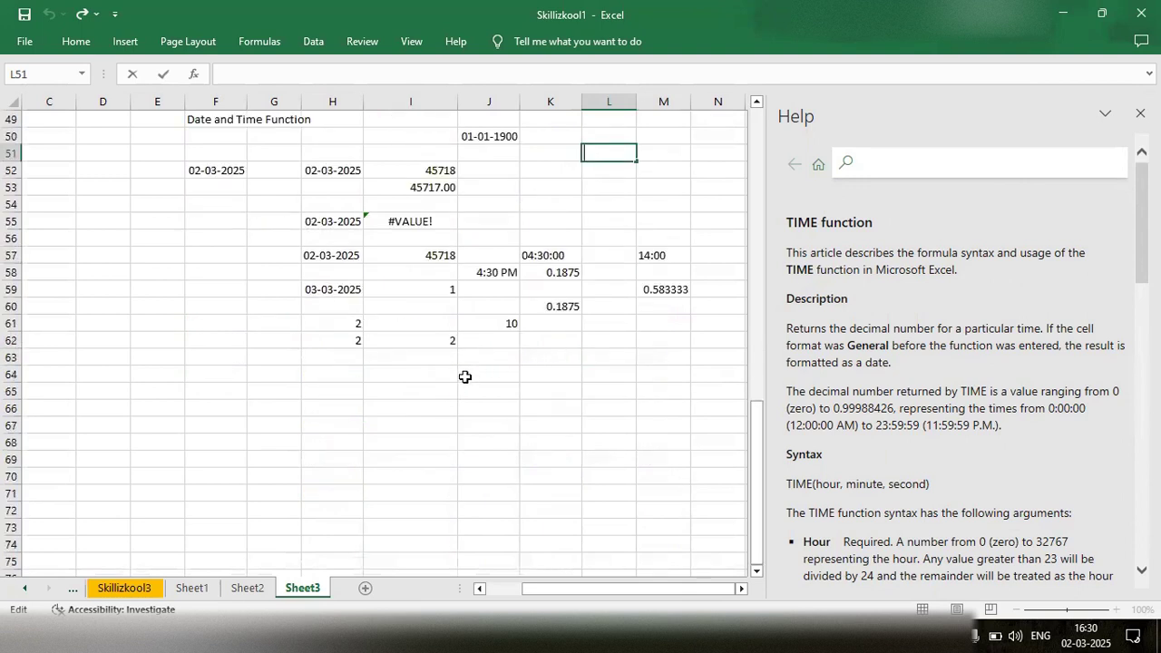
scroll(464, 376, "up", 3)
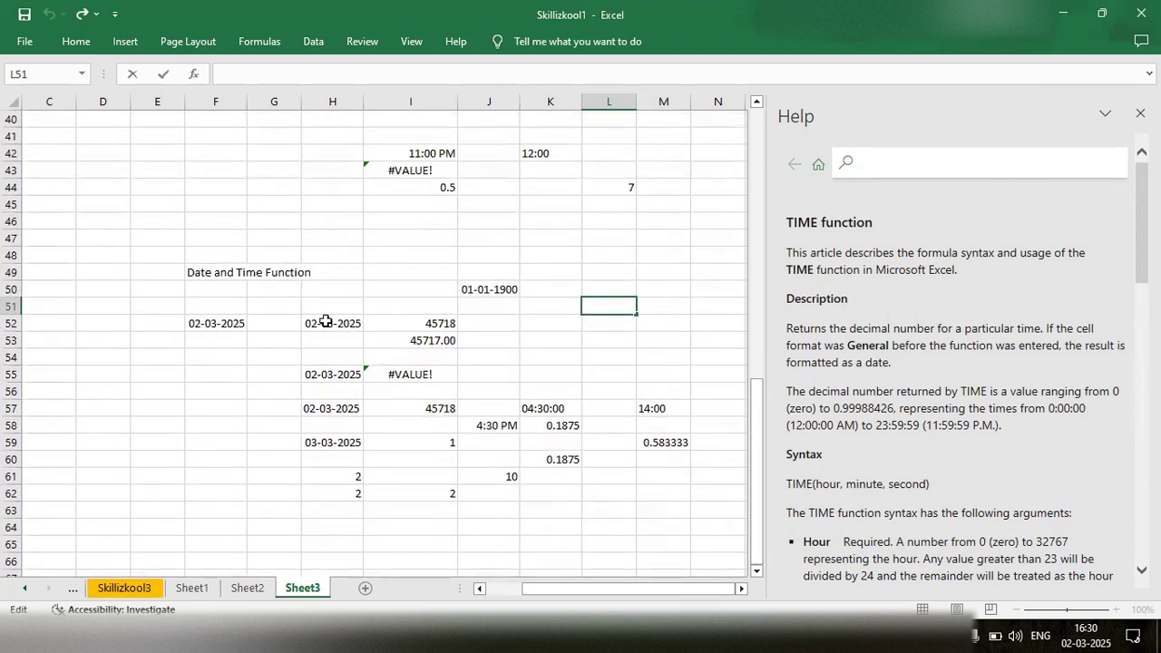